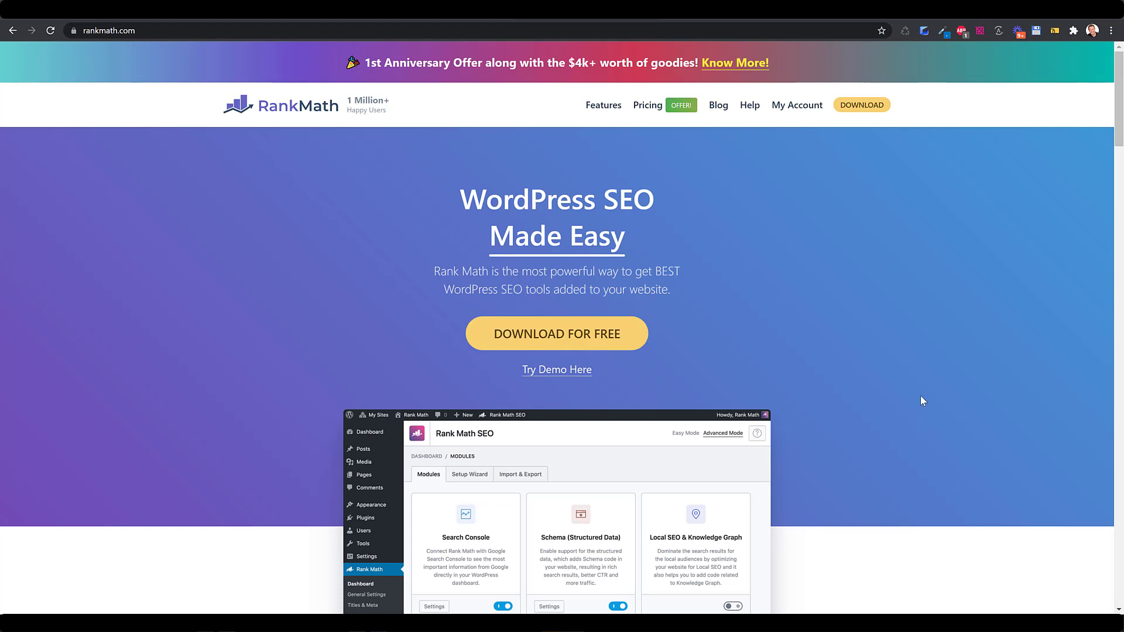
triple_click(359, 104)
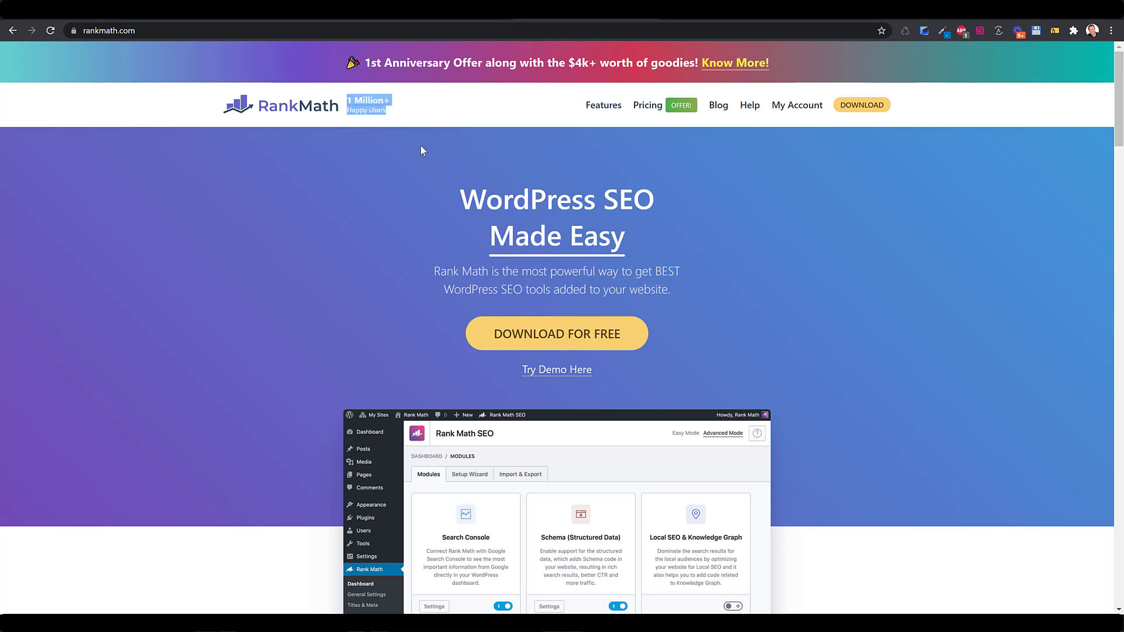
click(909, 214)
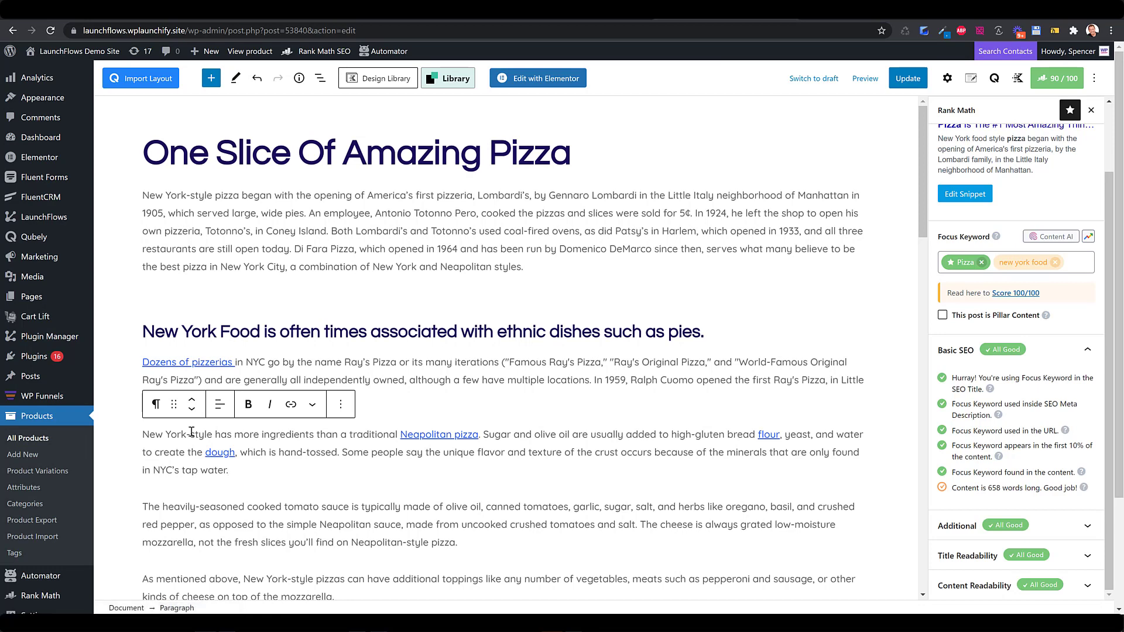
click(541, 415)
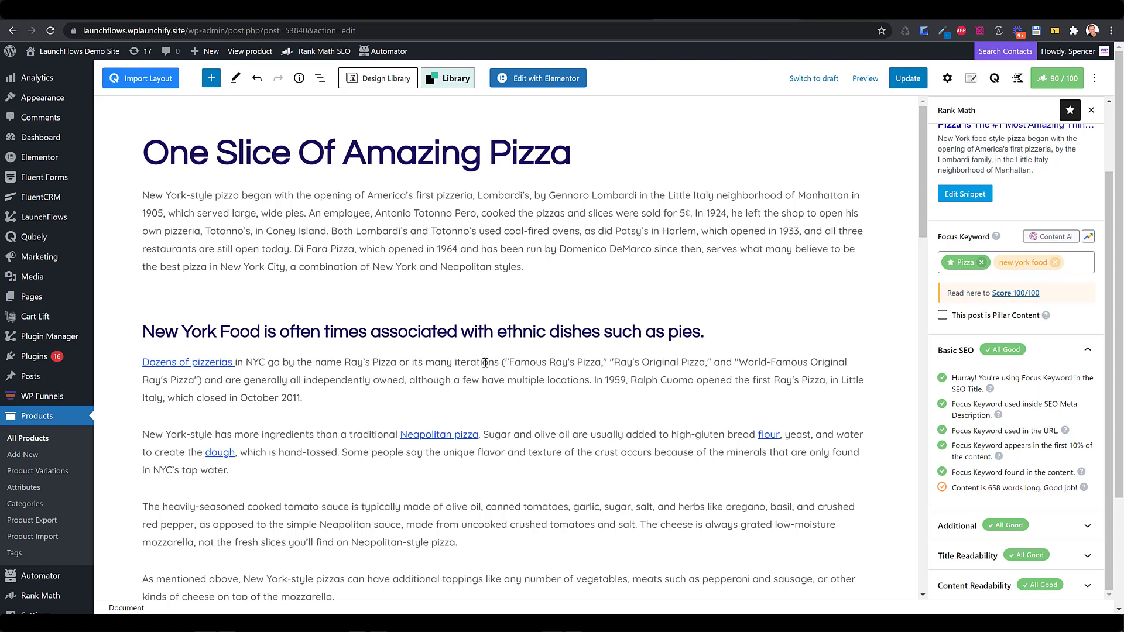
Open the product's LaunchFlows settings below the article and examine the Instant Clean Sales Page option.
scroll(585, 395, down, 1)
scroll(585, 395, down, 20)
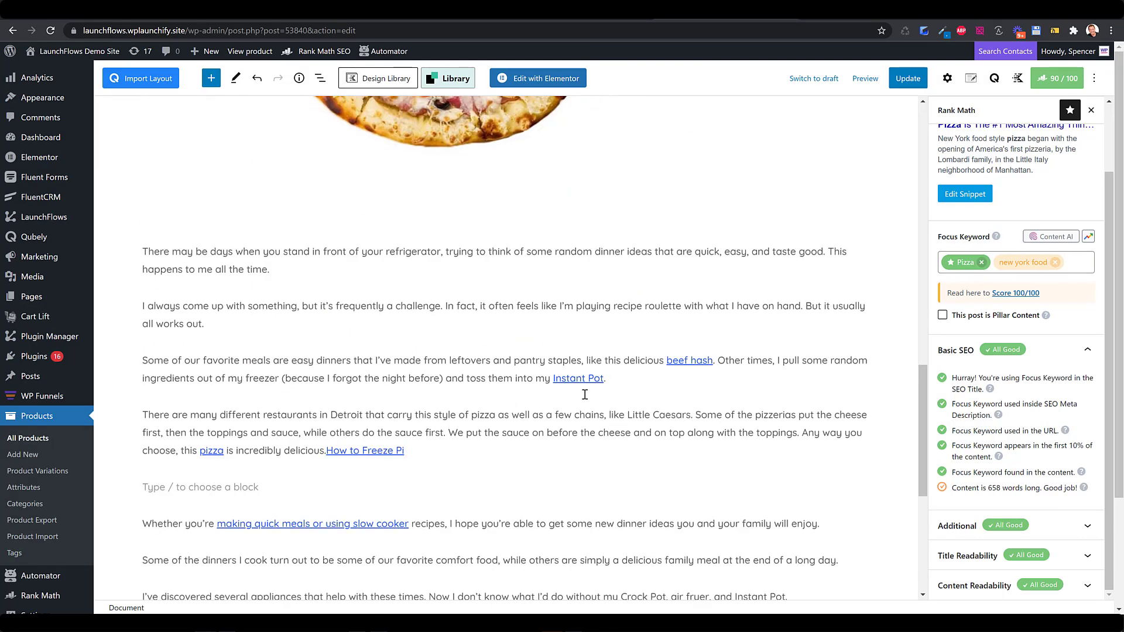
scroll(586, 399, down, 2)
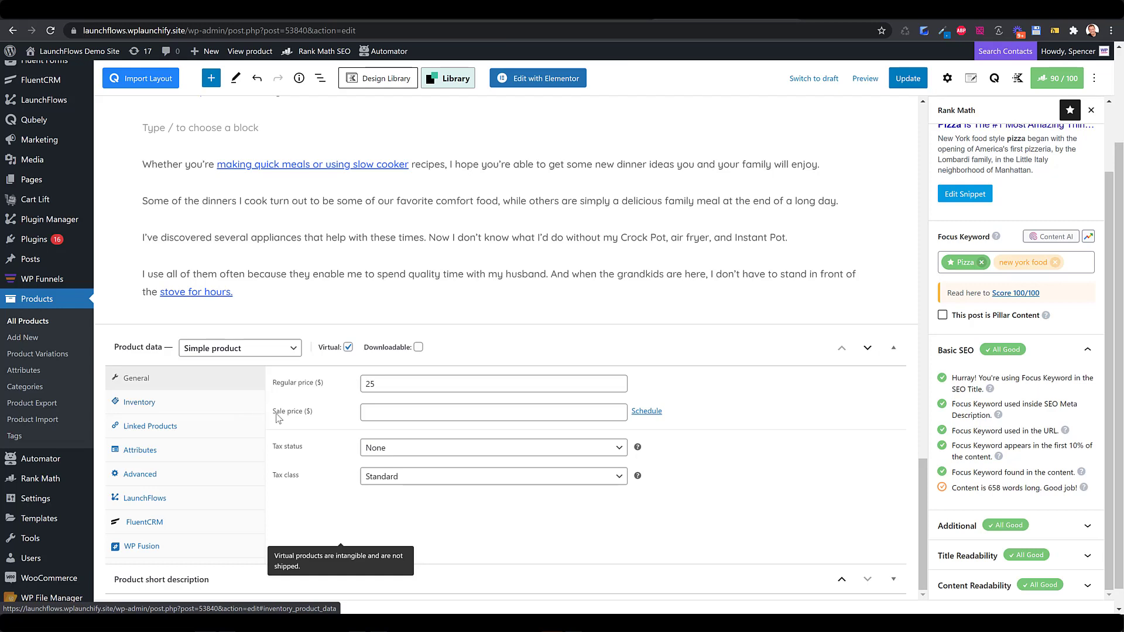
click(174, 498)
scroll(451, 447, up, 3)
scroll(451, 451, down, 5)
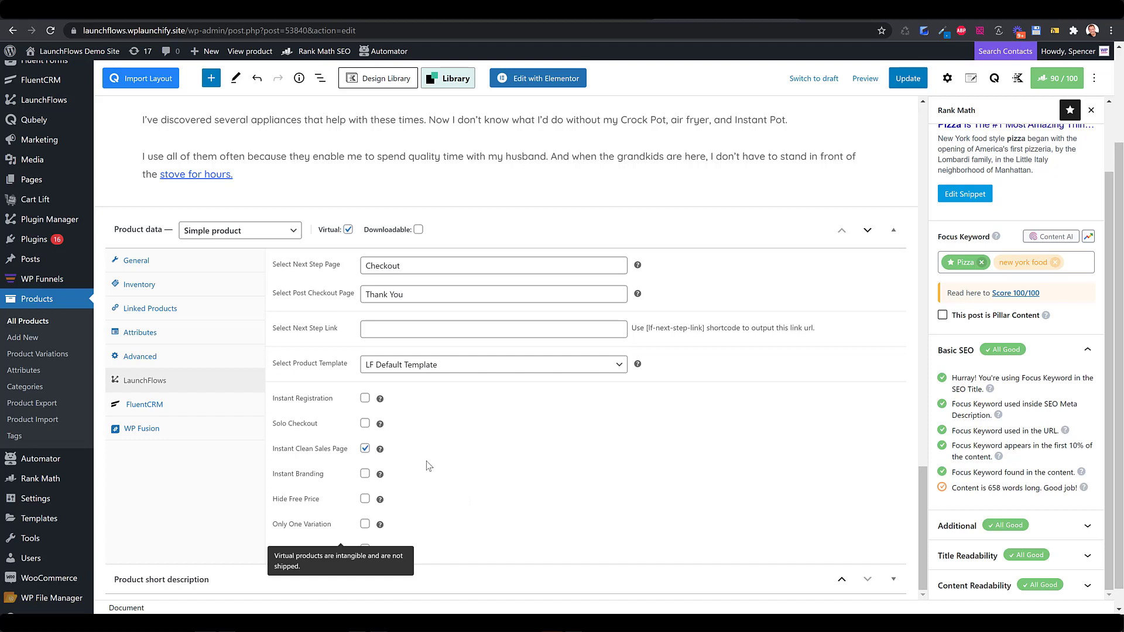
drag(273, 450, 348, 455)
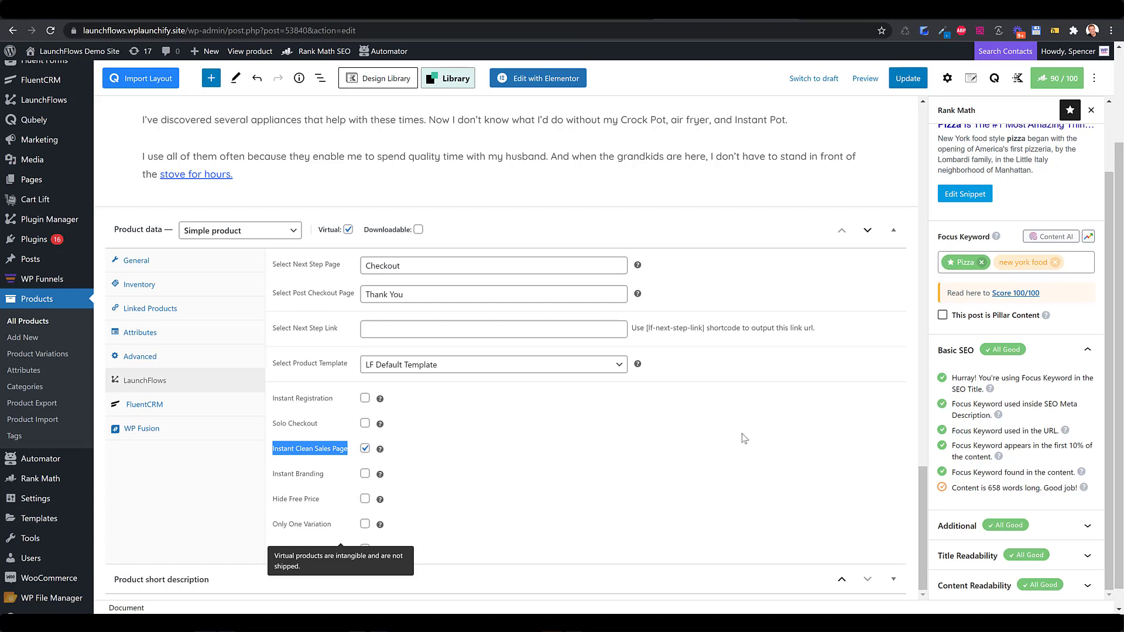
Go back to the article and hide and reshow the Rank Math SEO sidebar.
scroll(794, 440, up, 6)
scroll(802, 439, up, 13)
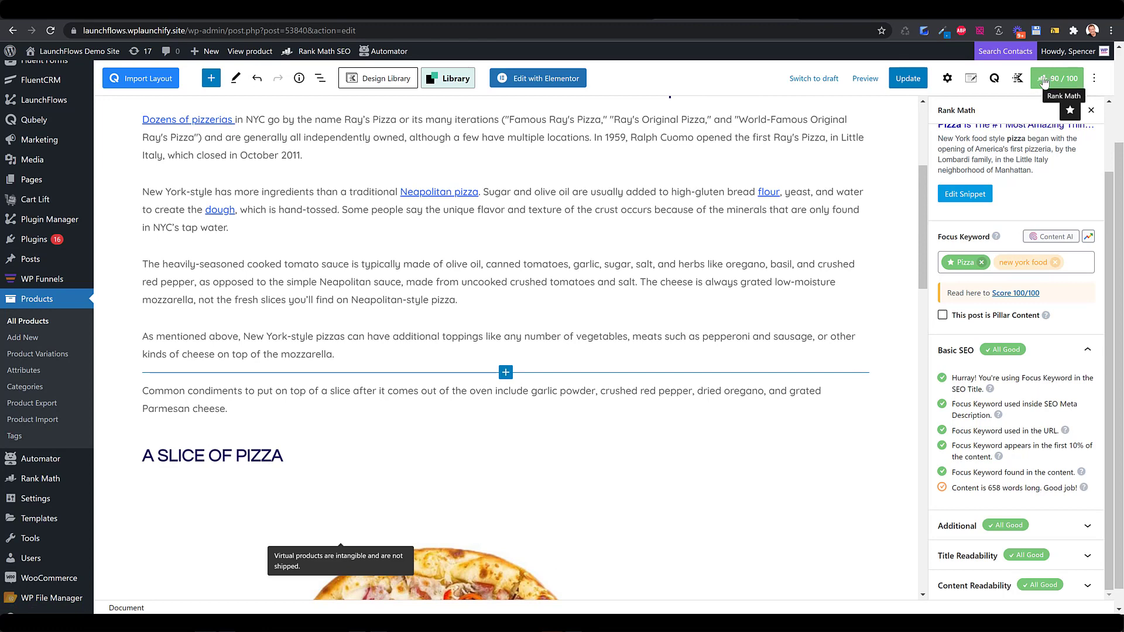
click(1048, 81)
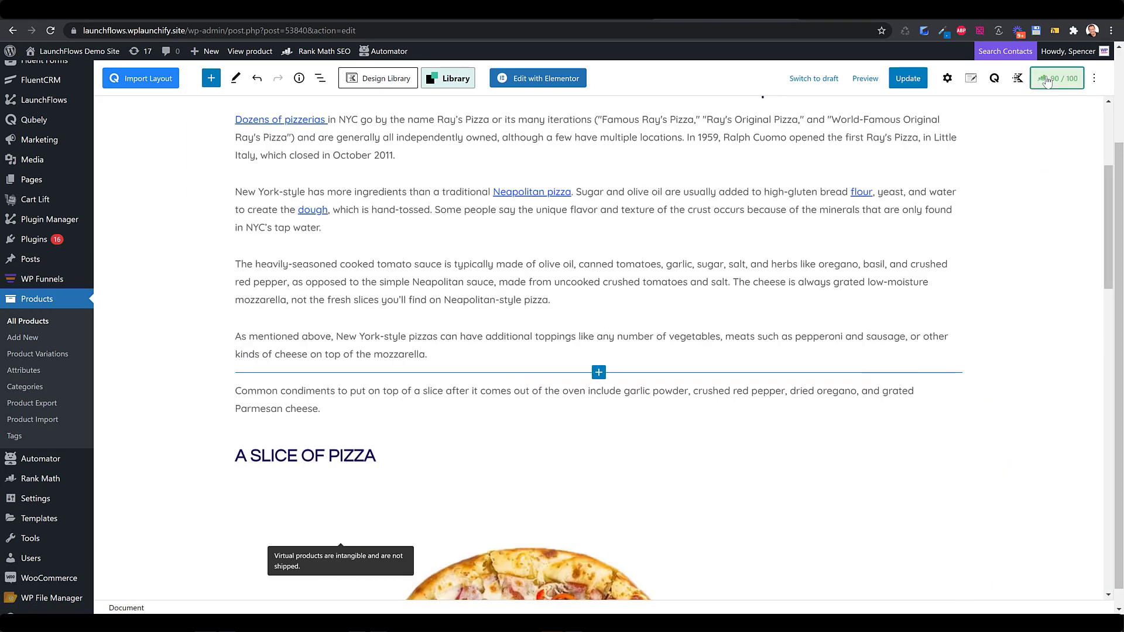
click(1048, 80)
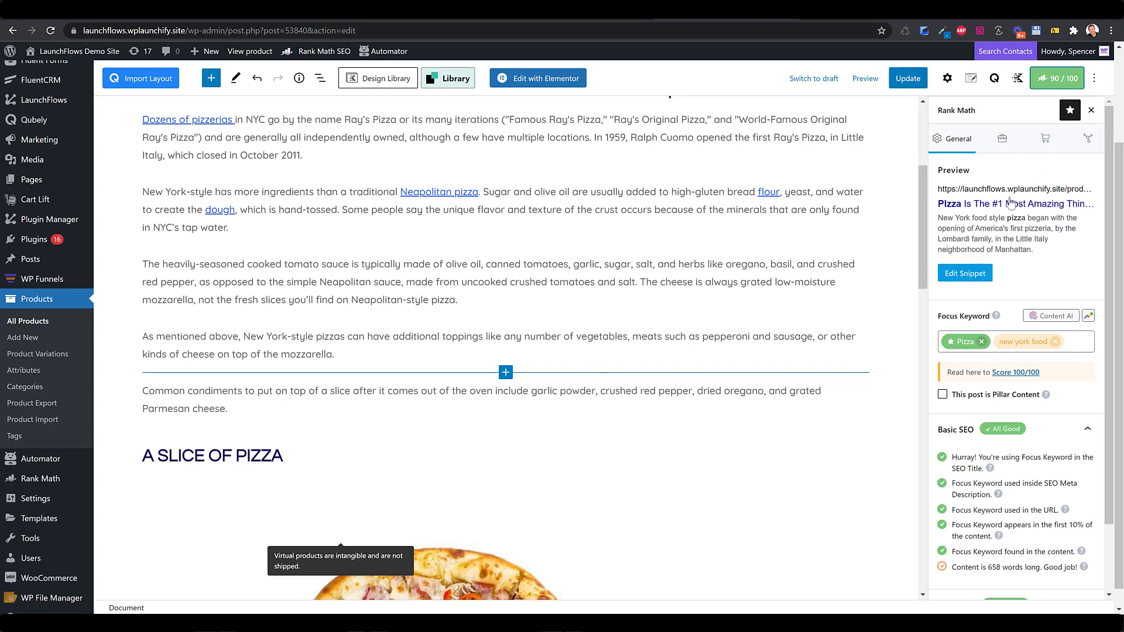
click(1093, 79)
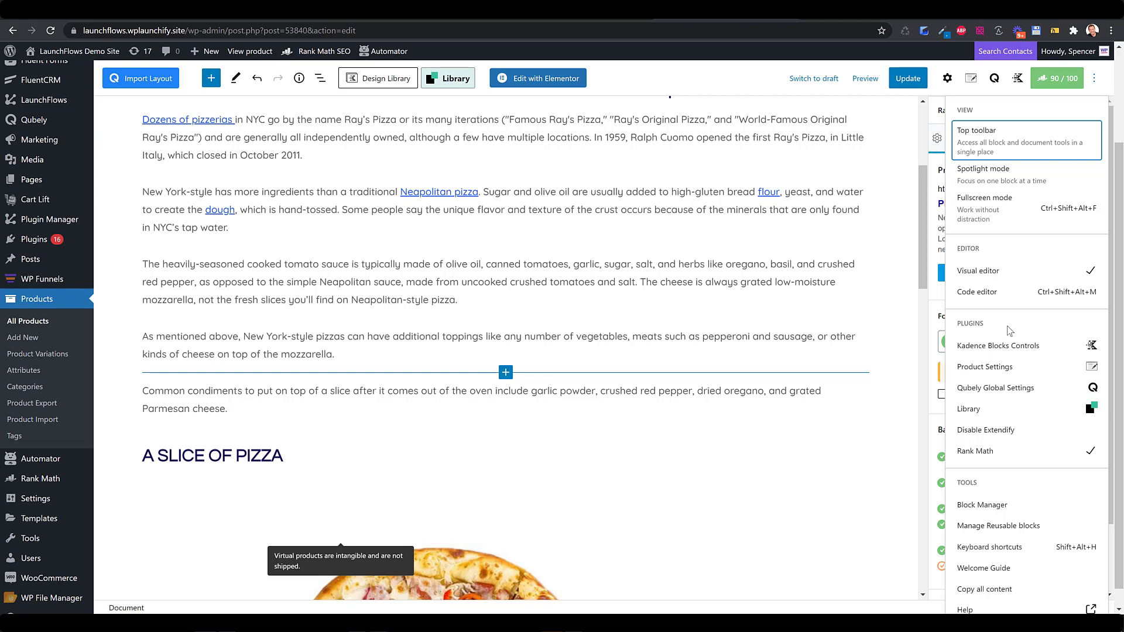
click(975, 451)
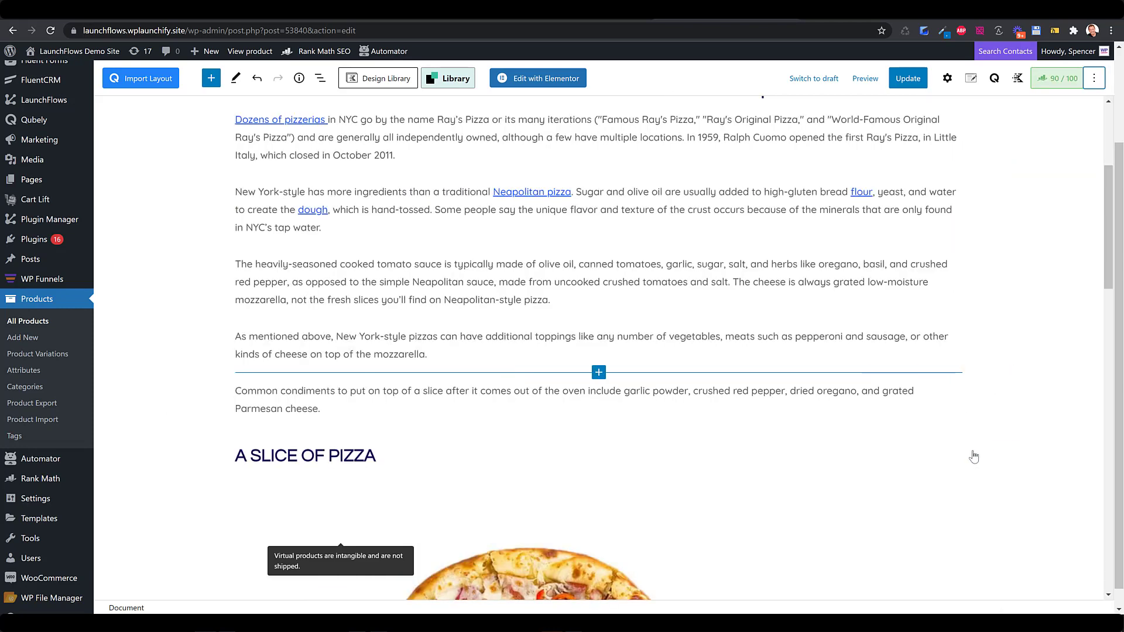
click(1061, 82)
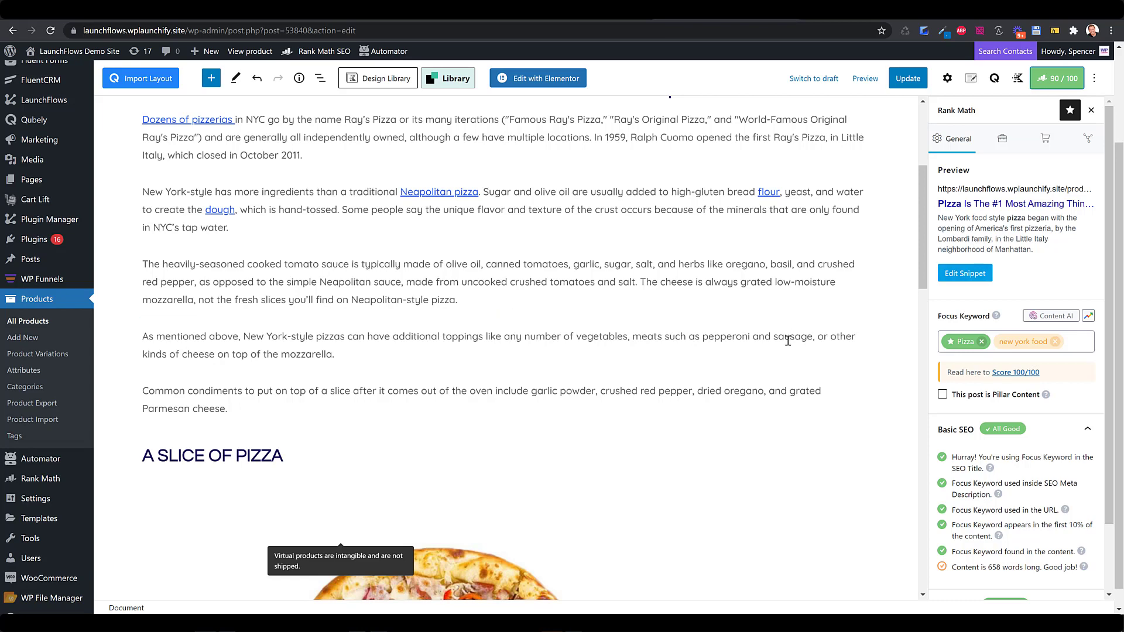
Compare the focus keywords Pizza and new york food in Google Trends for the United States.
scroll(791, 337, up, 4)
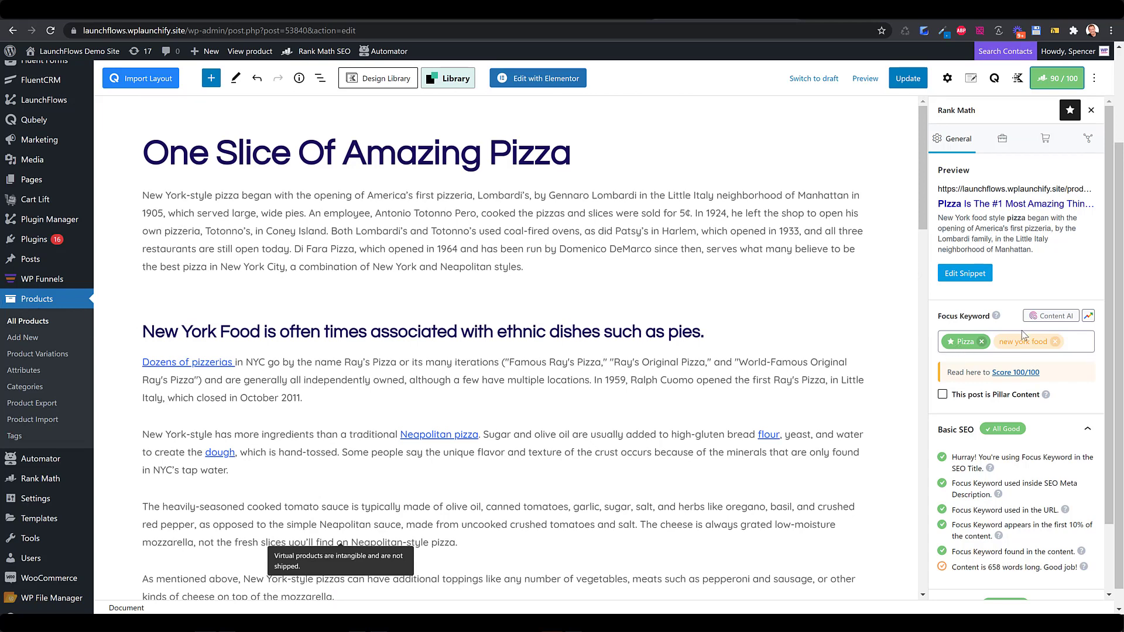
click(1088, 317)
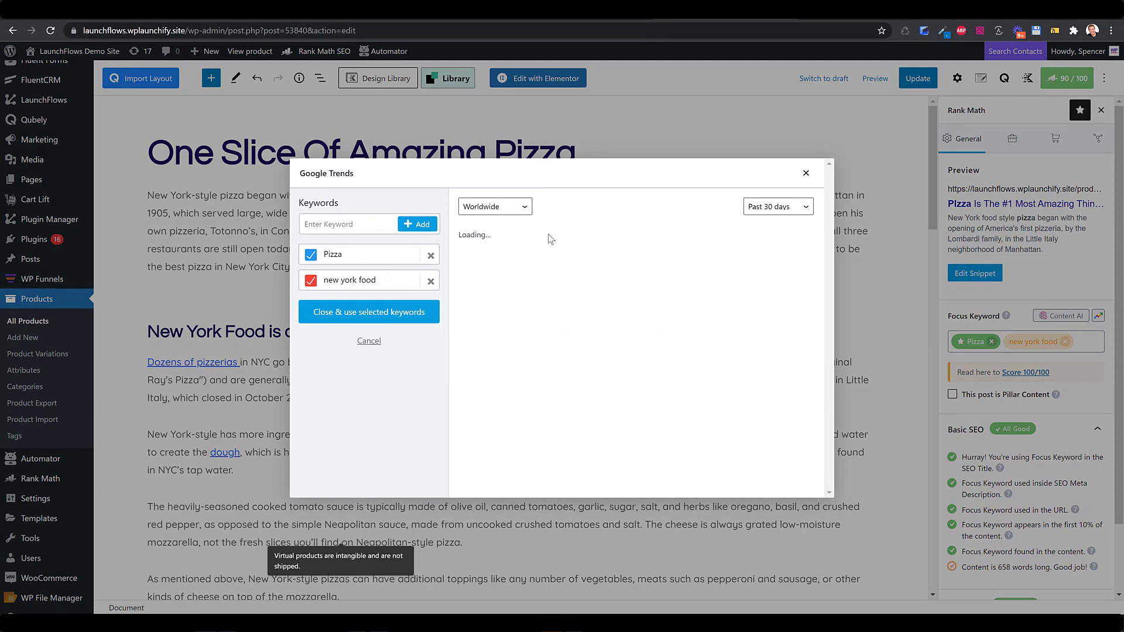
click(514, 210)
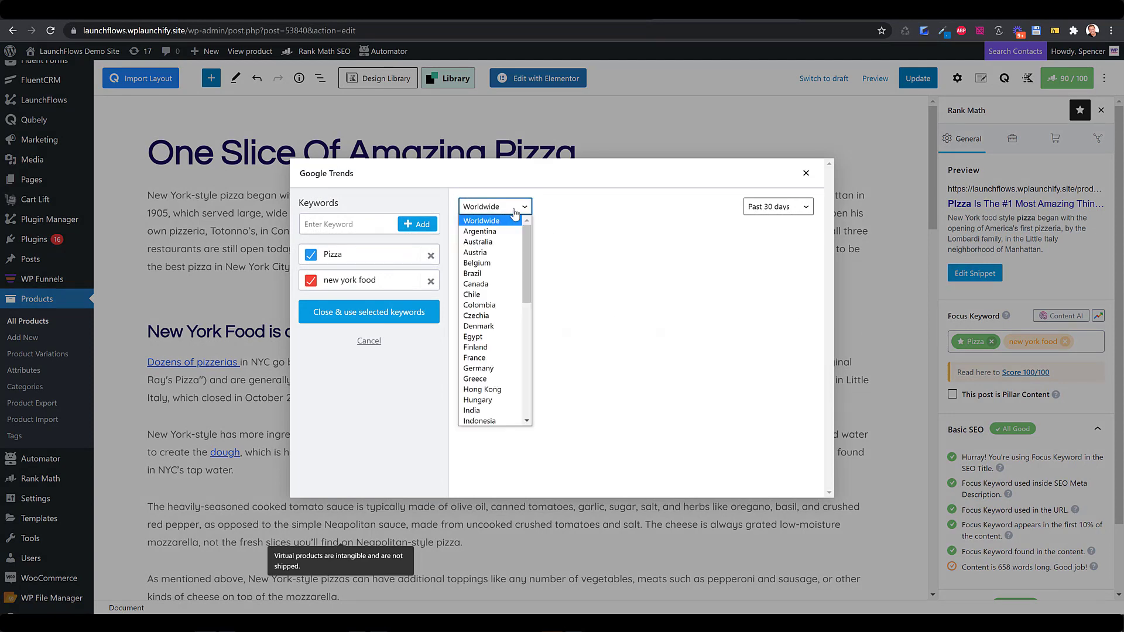
scroll(503, 360, down, 4)
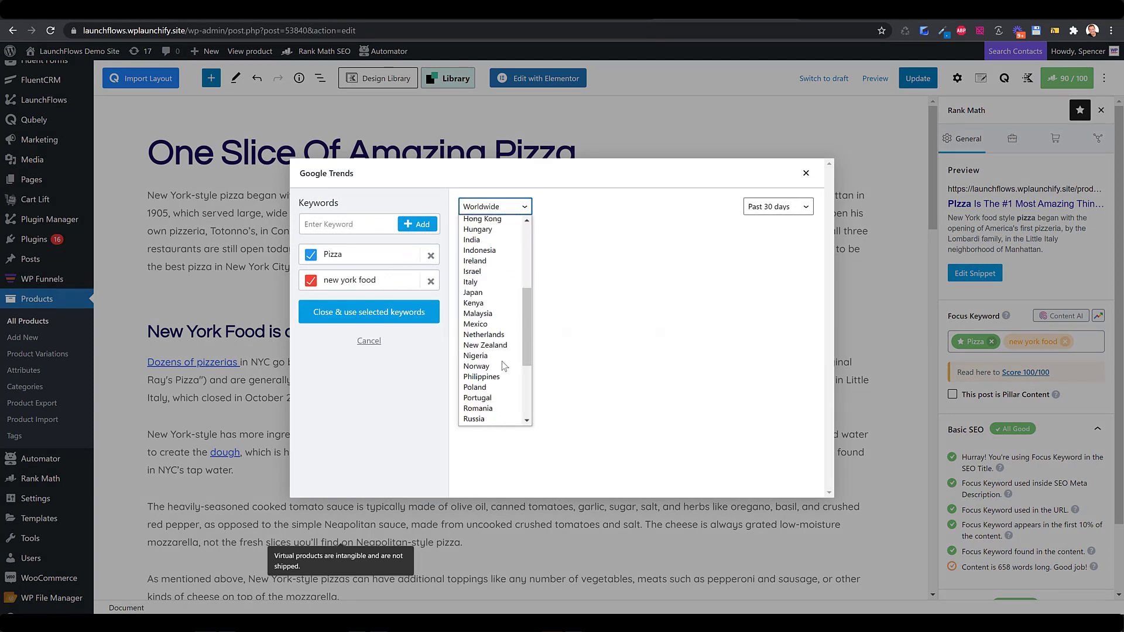
scroll(504, 366, down, 3)
click(492, 409)
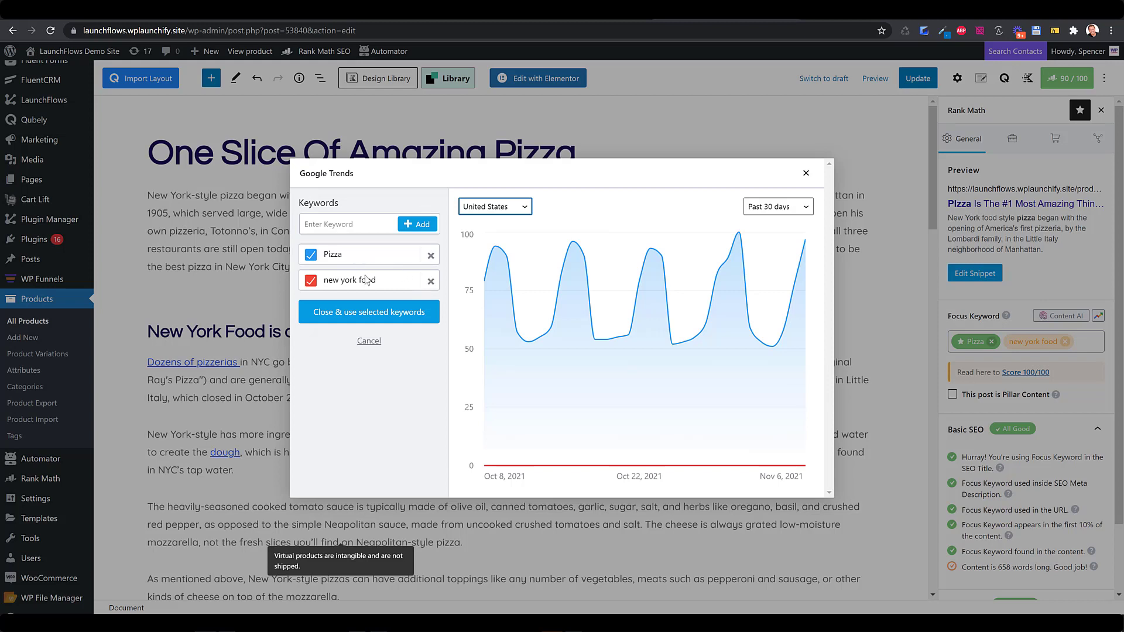
drag(327, 280, 386, 284)
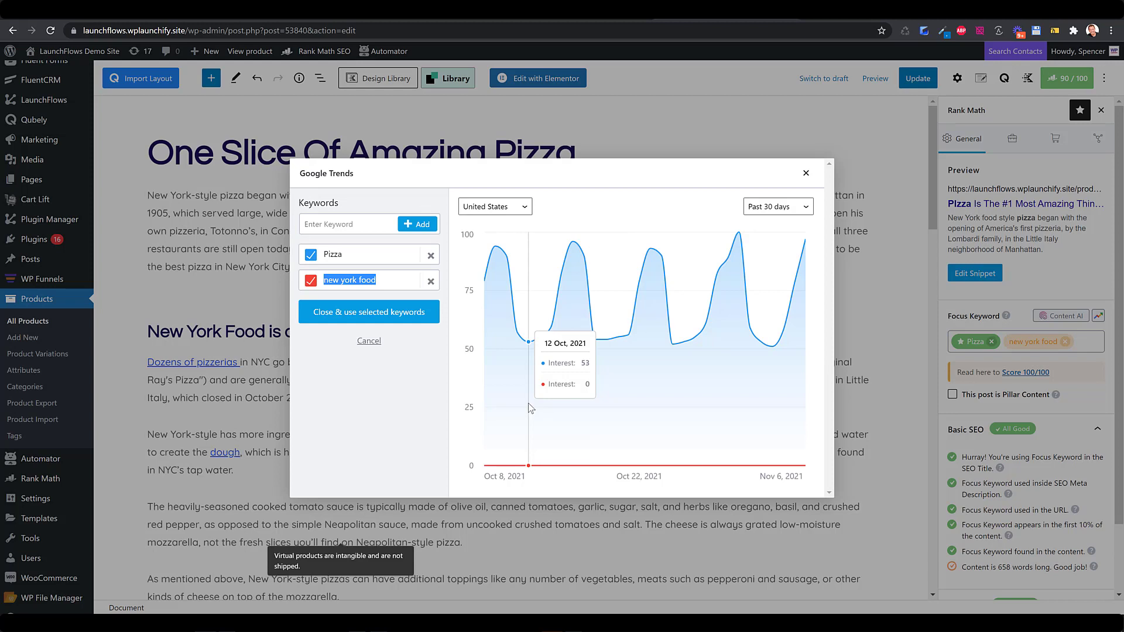
Drop "new york food" from the trend comparison, close it, and remove that term from the product's focus keywords.
click(431, 282)
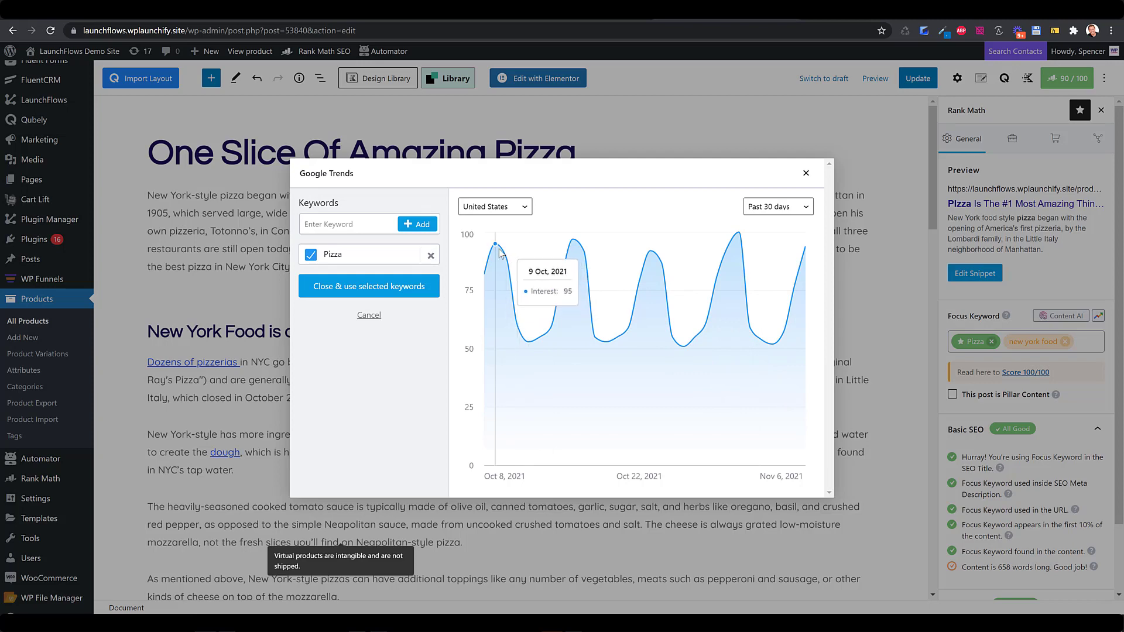
click(807, 174)
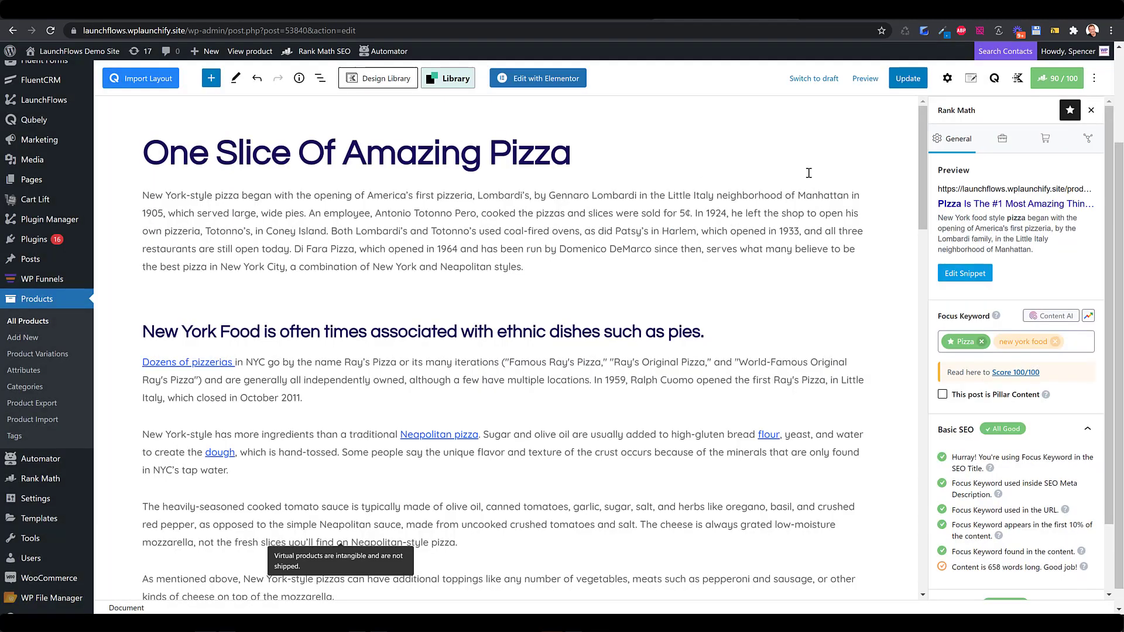
click(1056, 342)
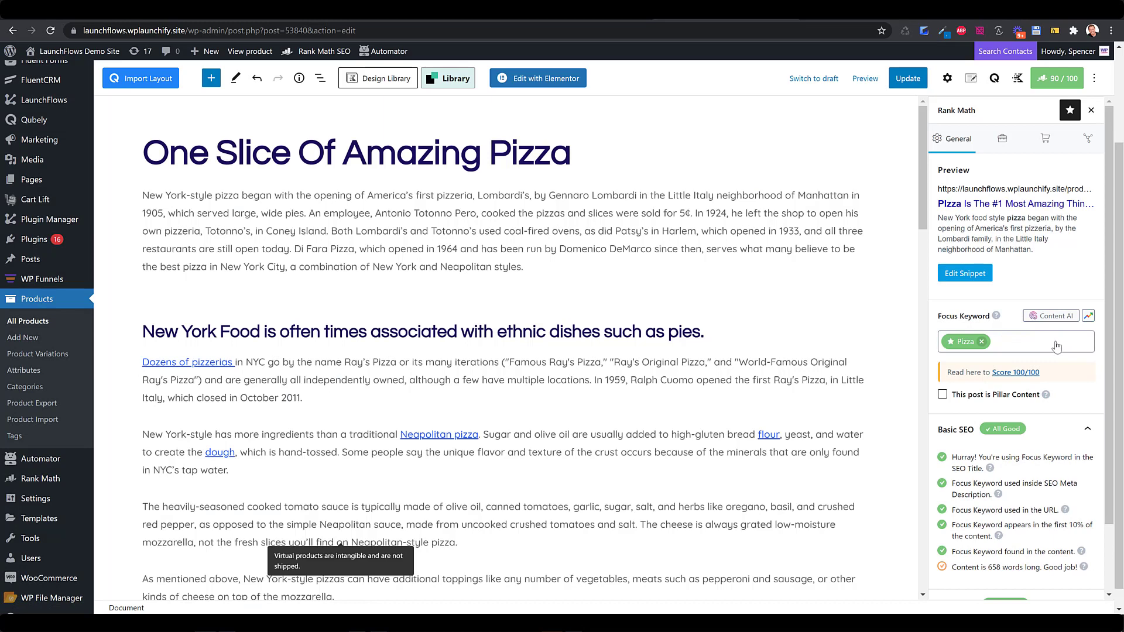
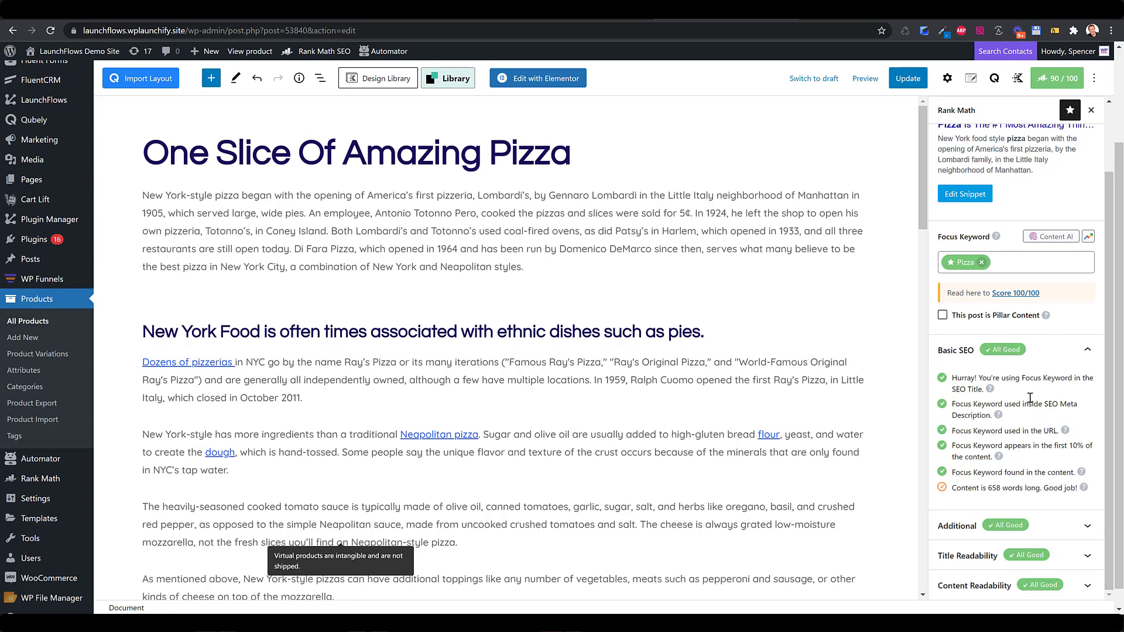
Collapse the Basic SEO checks to view the other score categories and expand them again.
click(1085, 351)
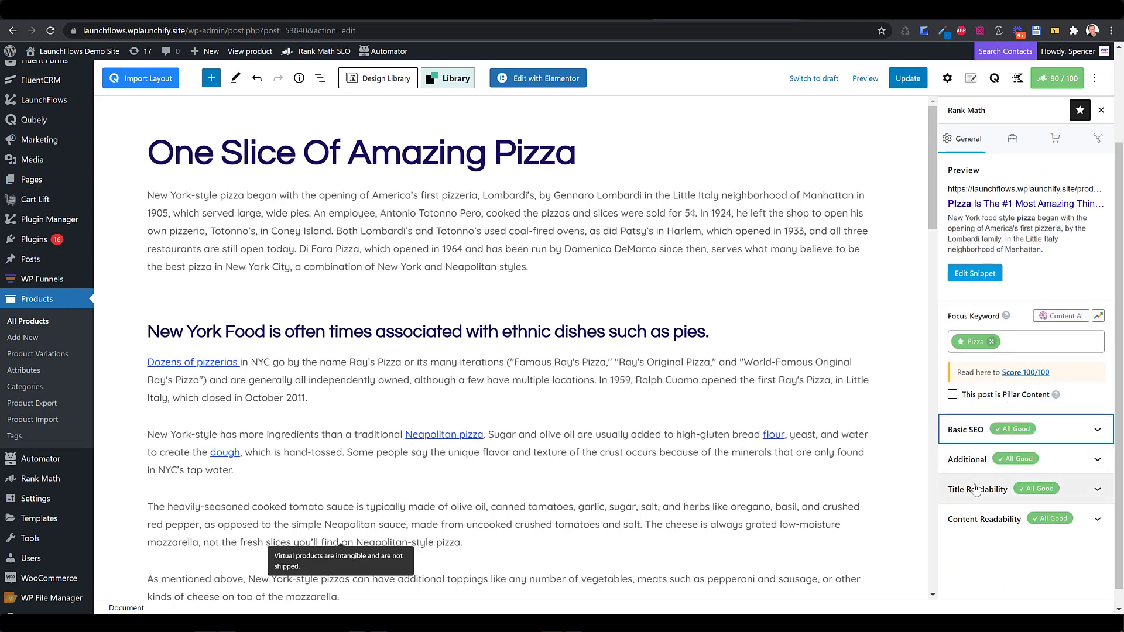
click(972, 434)
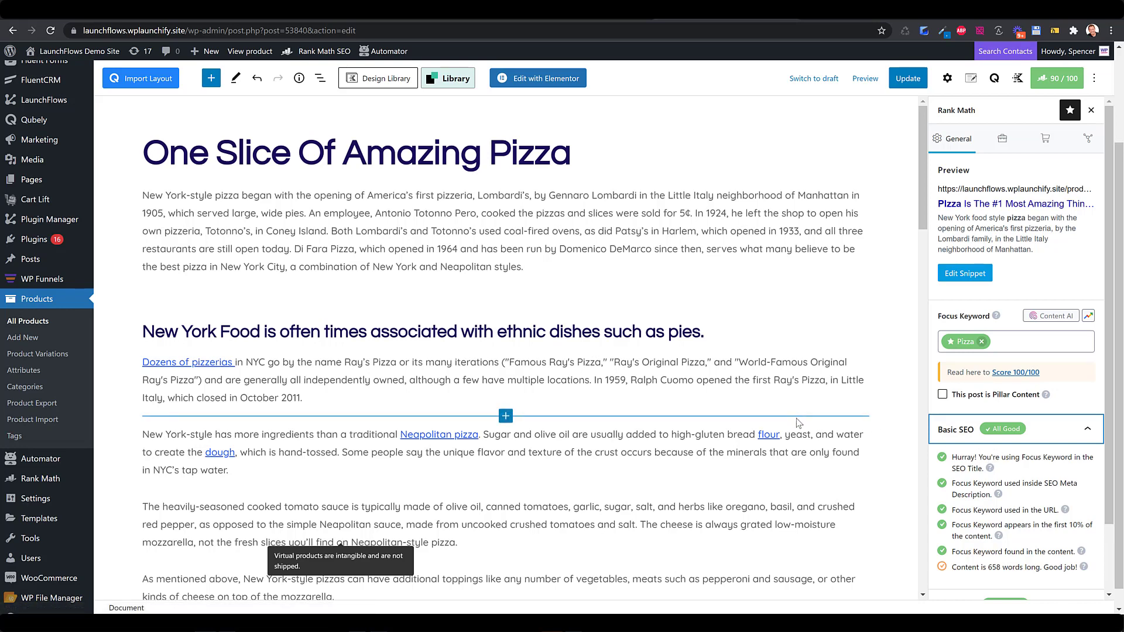
scroll(678, 284, up, 2)
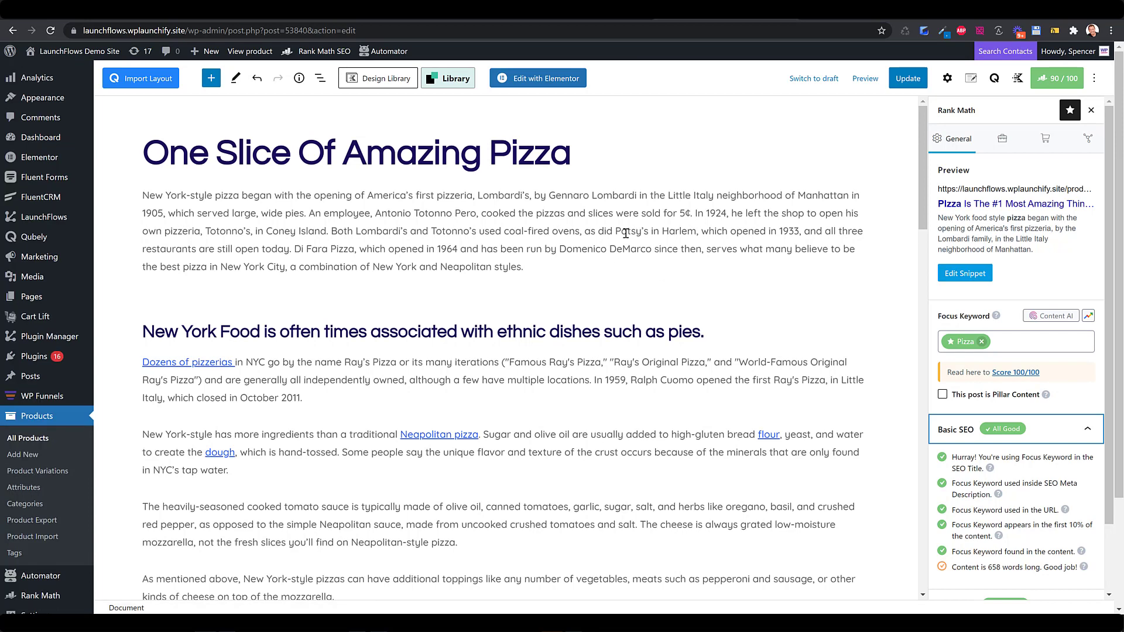
Replace the product name with "Pizza Is Delicious" and update the product.
drag(150, 151, 577, 176)
key(BackSpace)
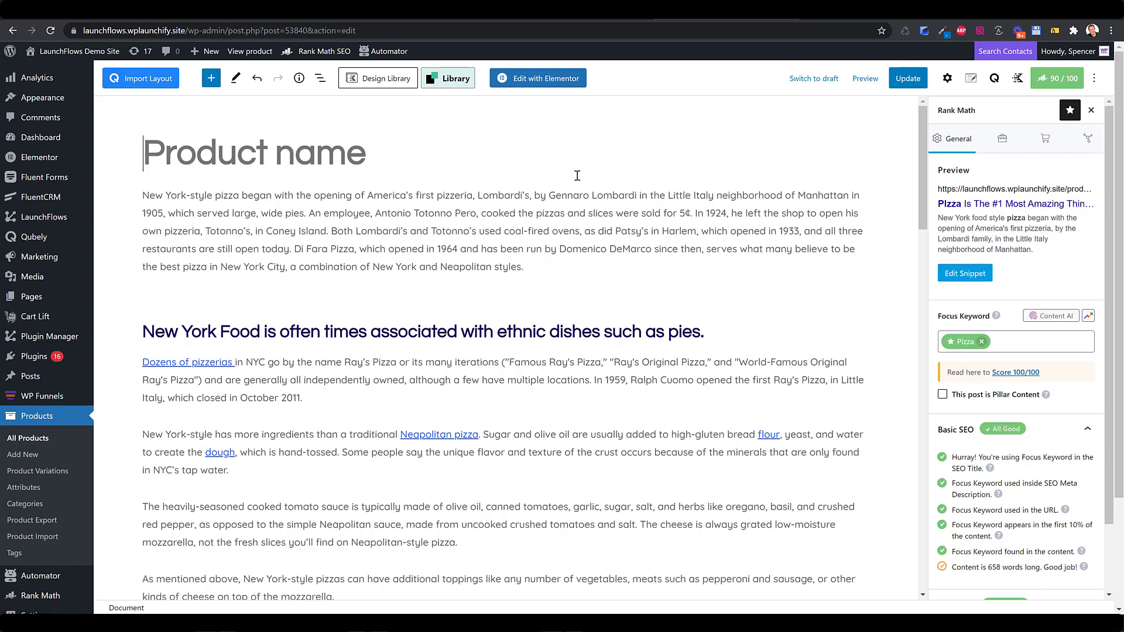
text(Pizza I)
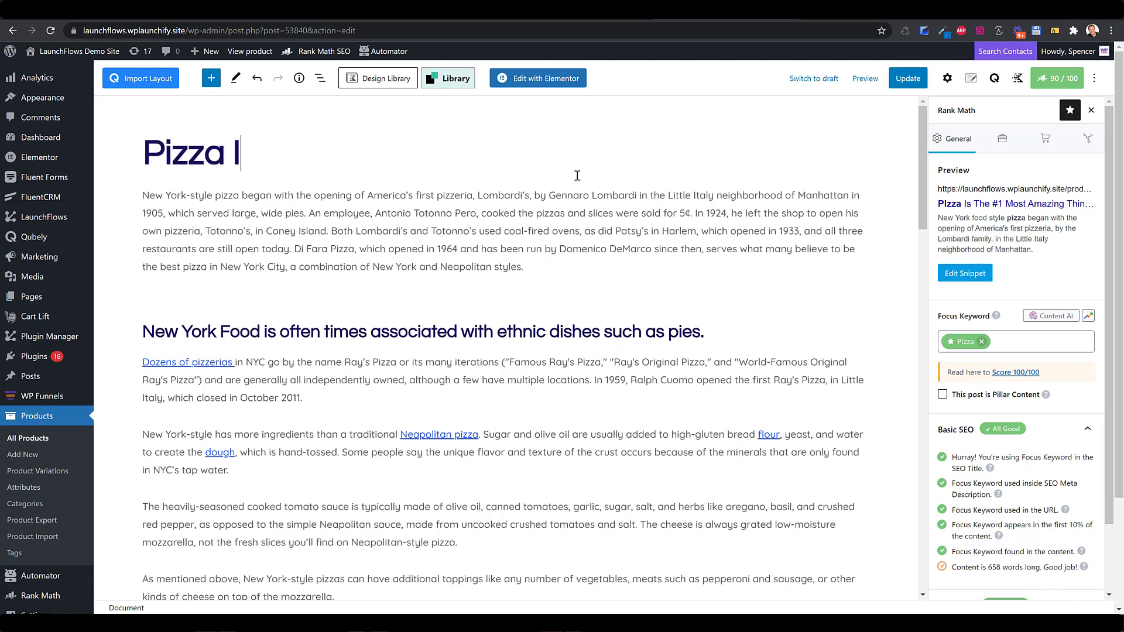
text(s Delicious)
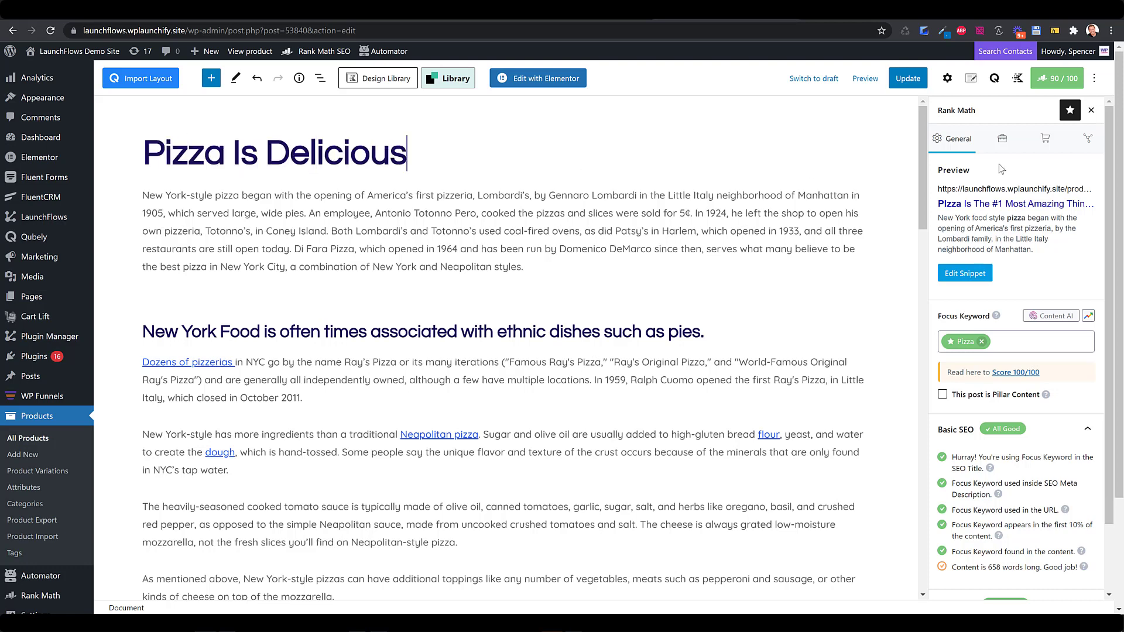
click(908, 79)
Replace "Pizza Is" in the product name so that it reads "New York Food Is Delicious".
drag(151, 155, 261, 159)
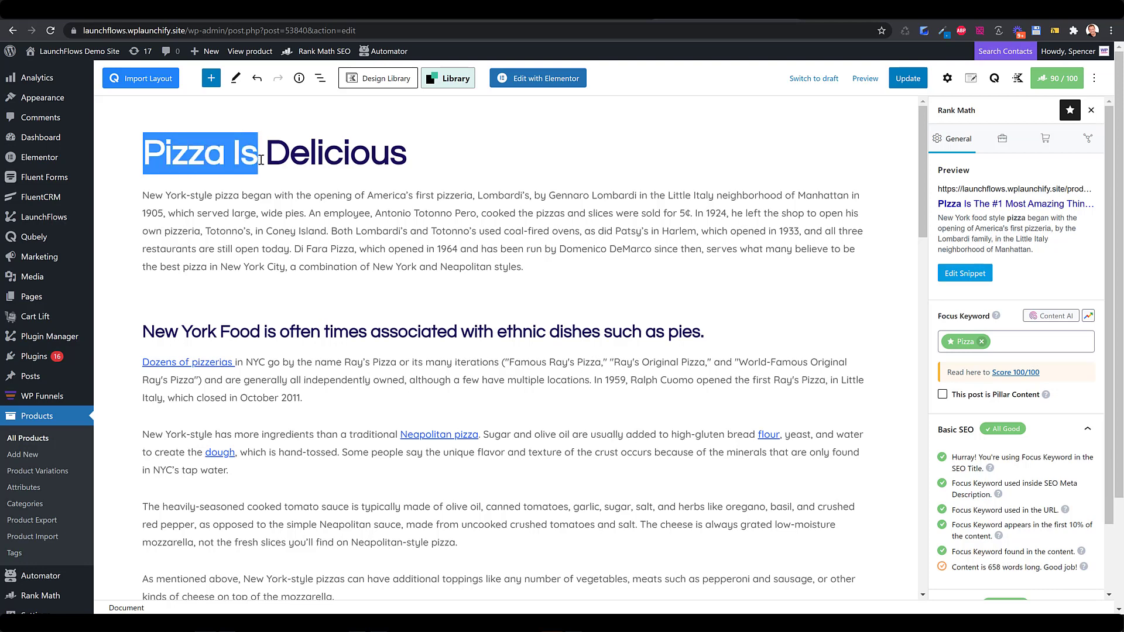
text(New York Fo)
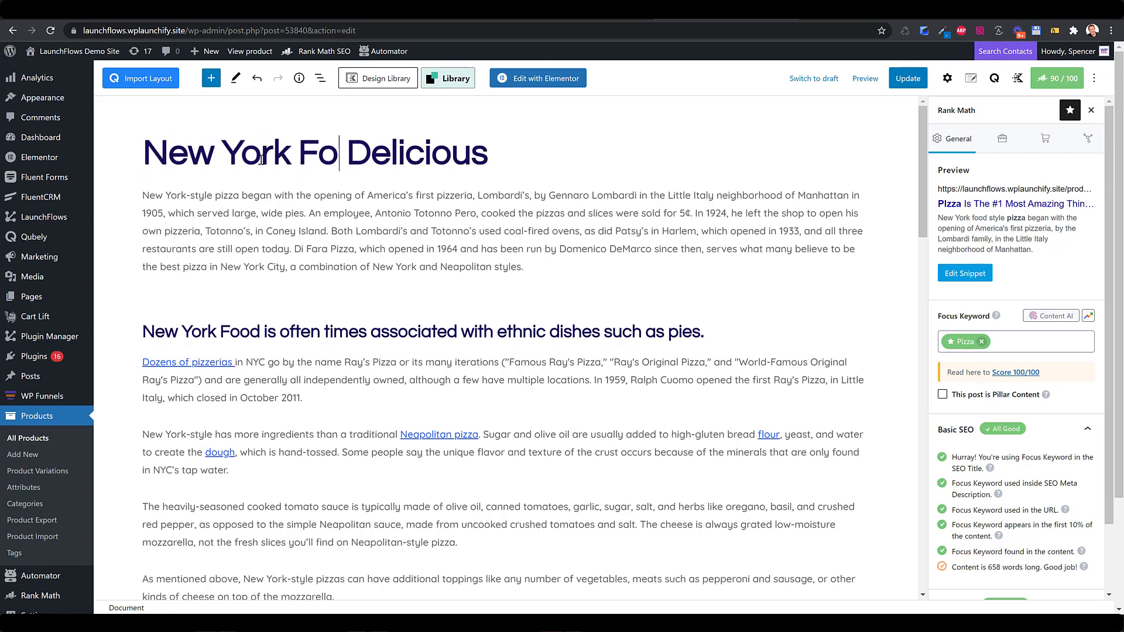
text(od Is)
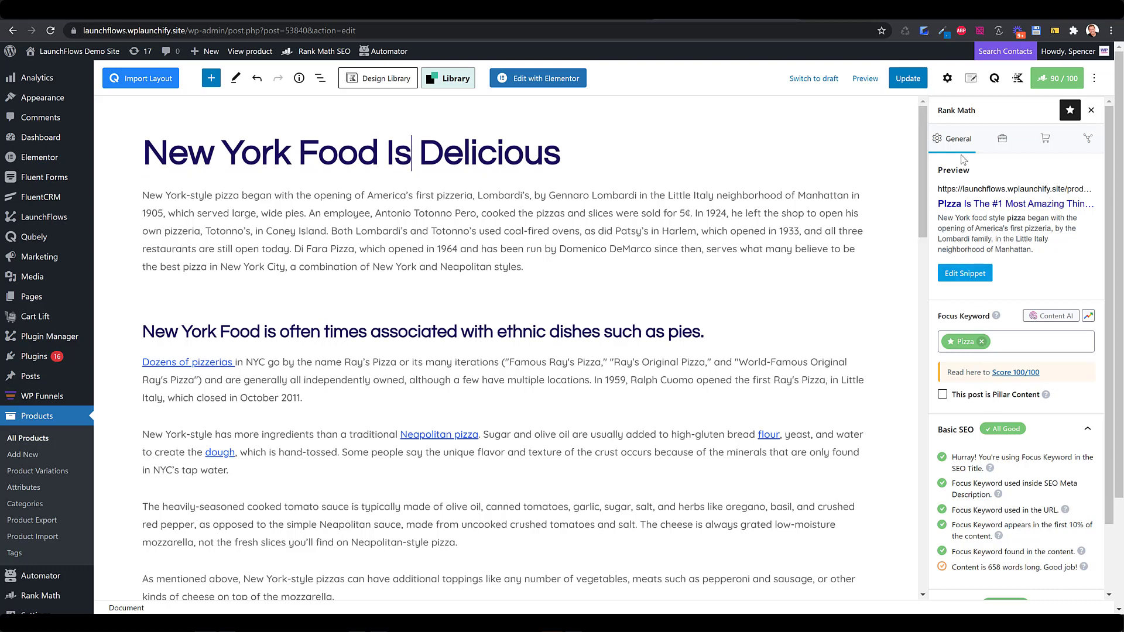
Open the Rank Math snippet editor from the social settings and copy the SEO title from its general section.
click(1089, 145)
click(985, 262)
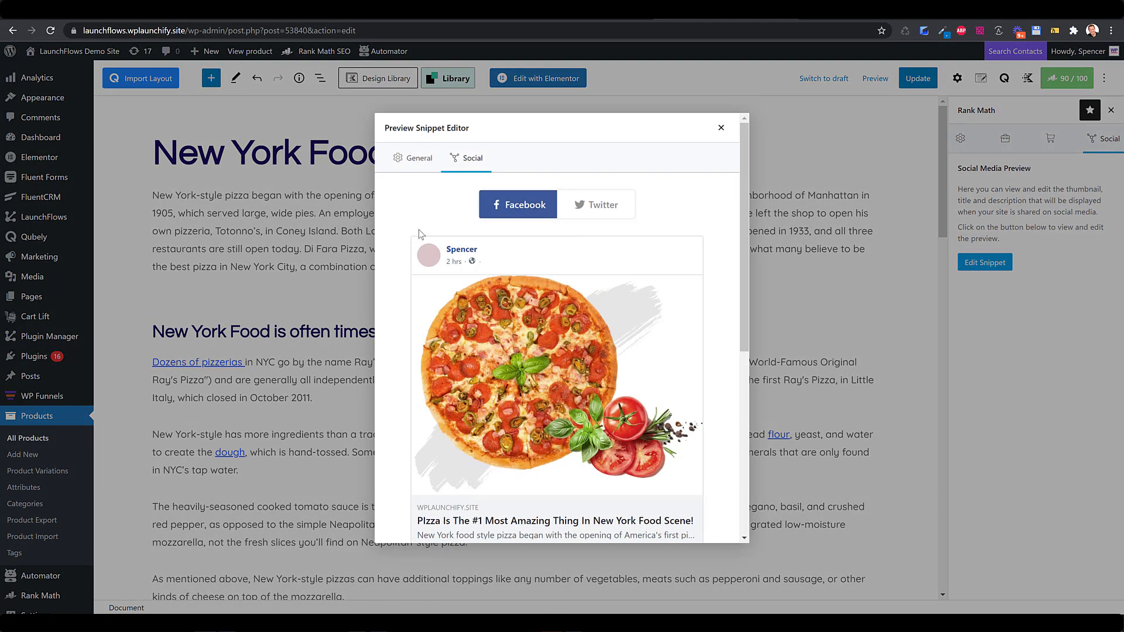
click(413, 158)
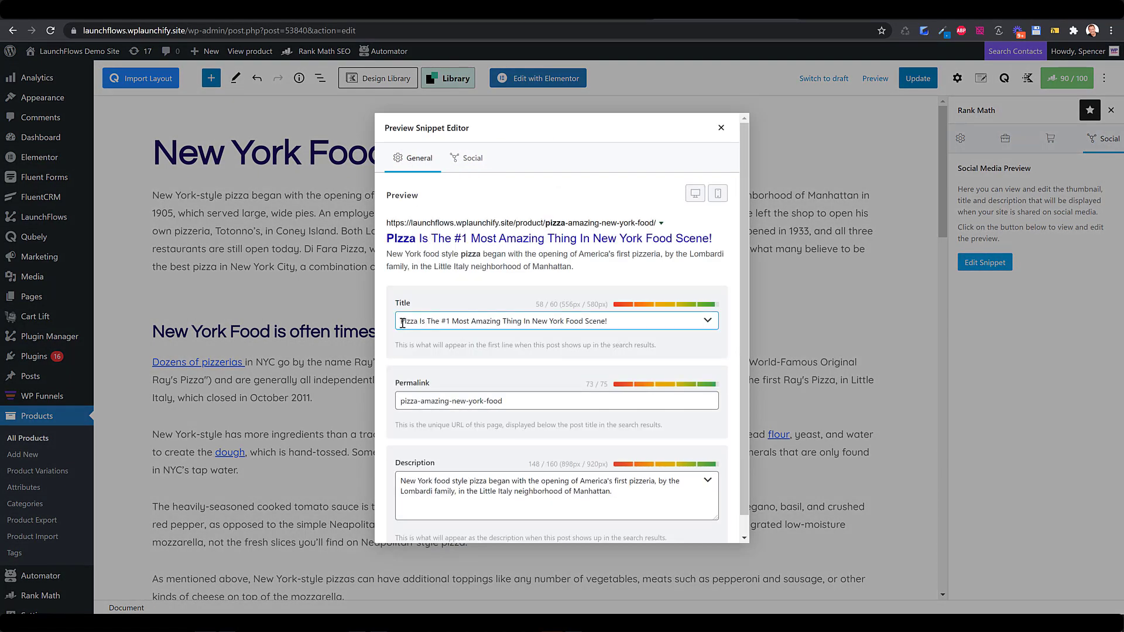
drag(403, 322, 717, 322)
key(ctrl+c)
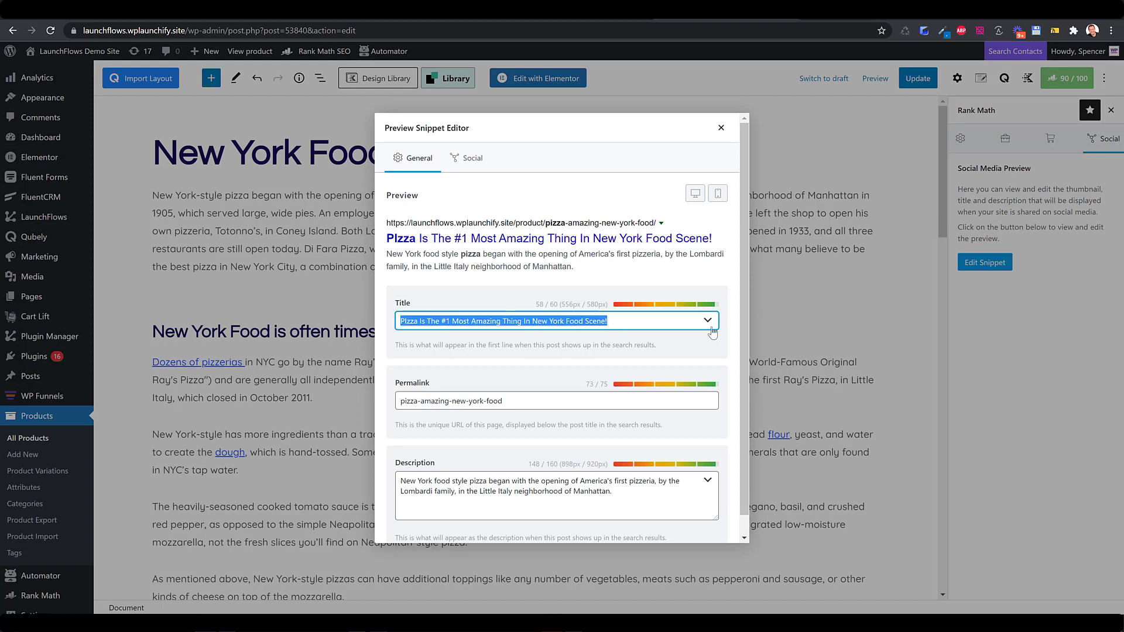
Replace the snippet's SEO title with "New York Food Is Delicious" and review the general SEO checks.
text(New York)
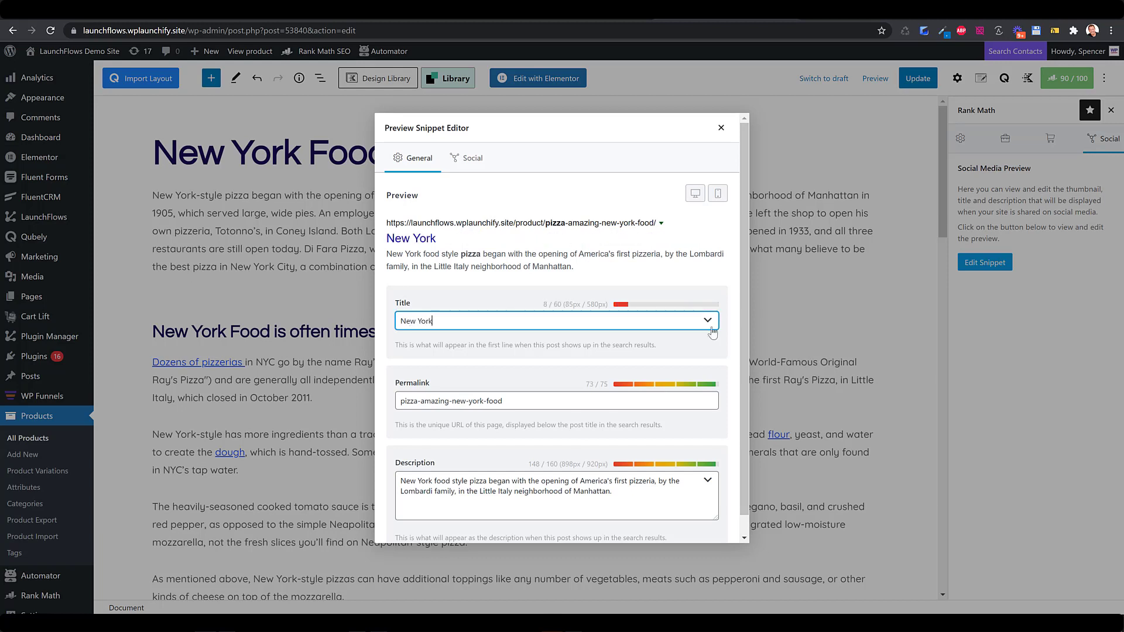
text( Food Is Delicious)
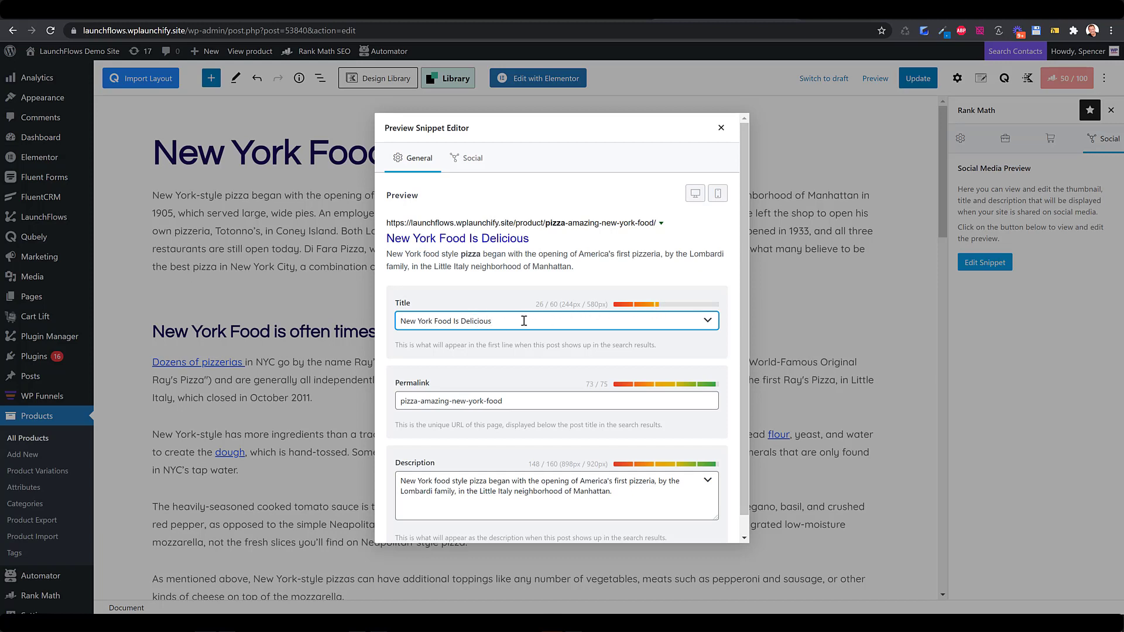
click(721, 128)
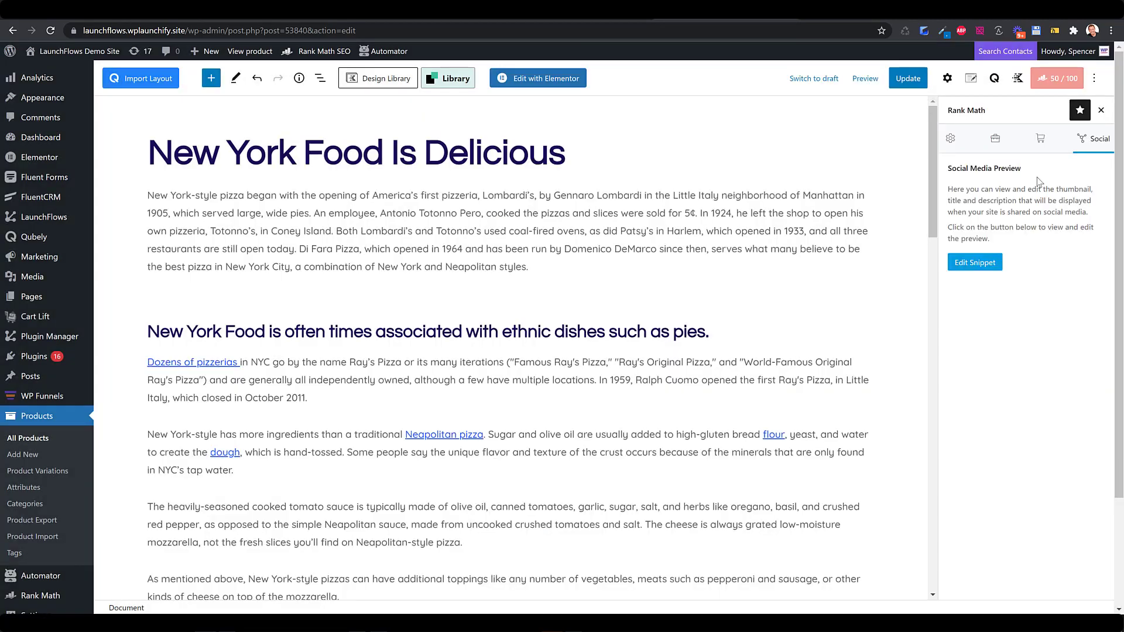
click(951, 139)
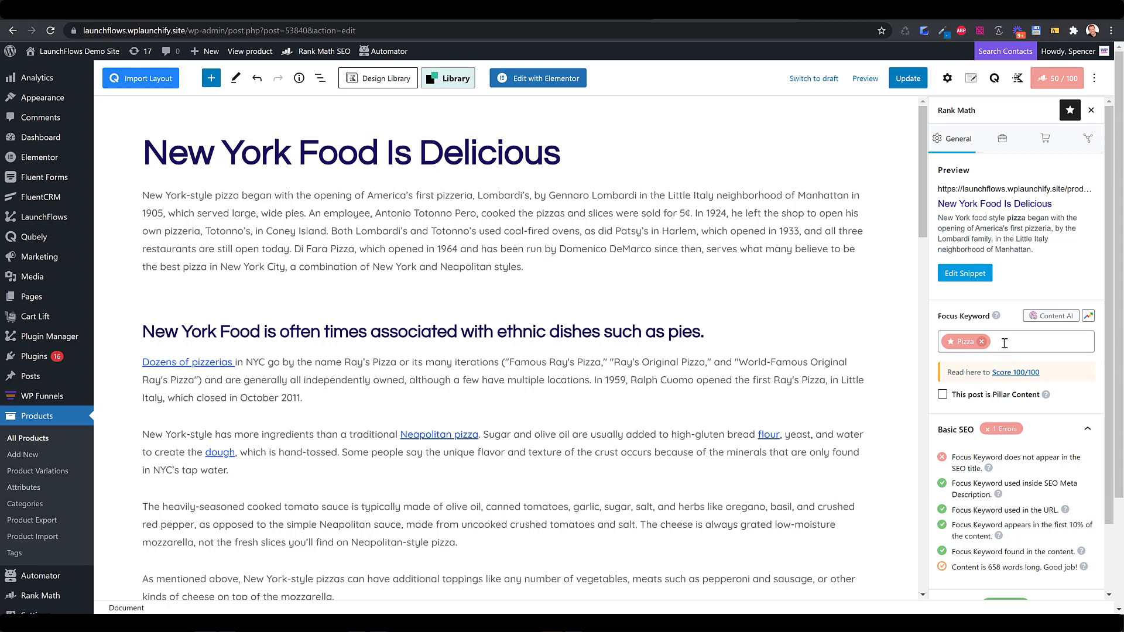
Restore the copied SEO title "PIzza Is The #1 Most Amazing Thing In New York Food Scene!" in the snippet editor and close it.
click(1089, 140)
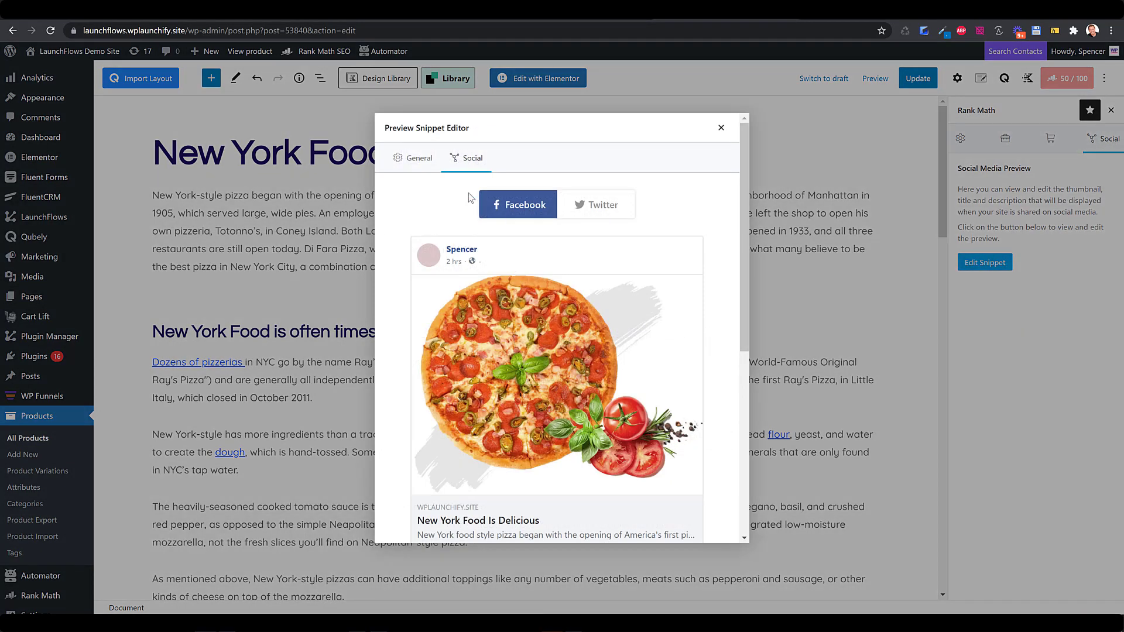
click(423, 164)
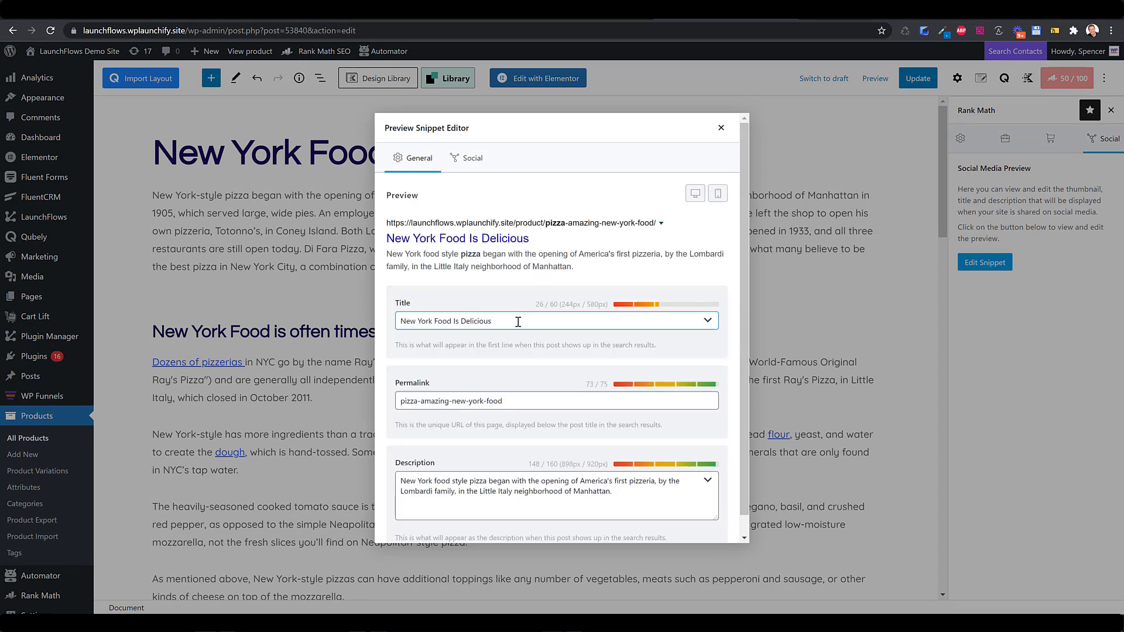
drag(515, 322, 398, 326)
key(ctrl+v)
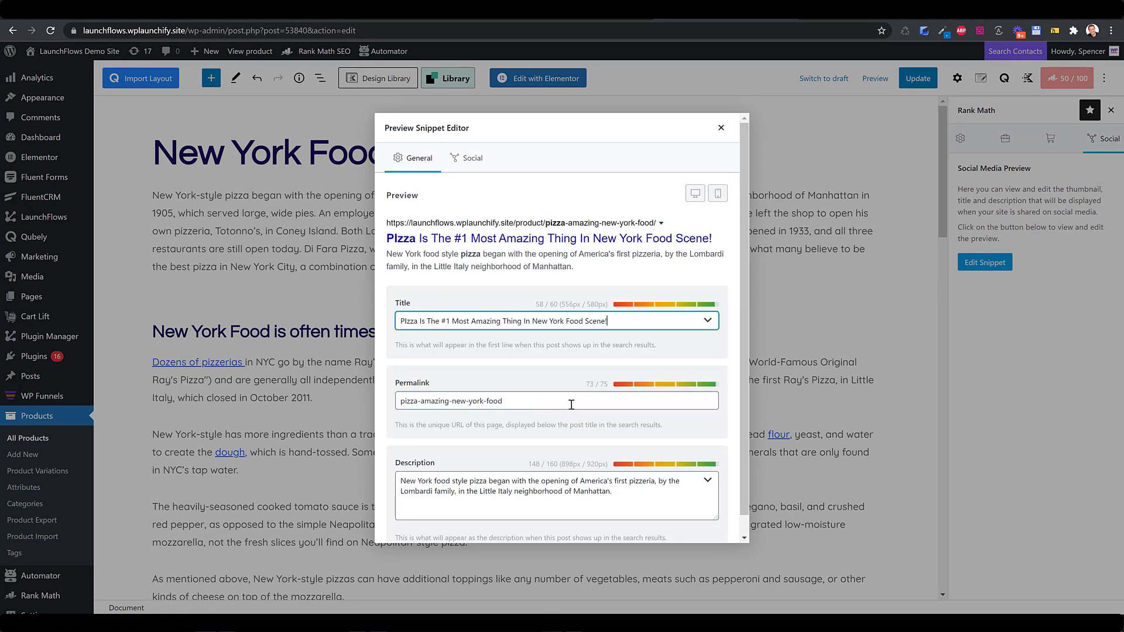
click(719, 128)
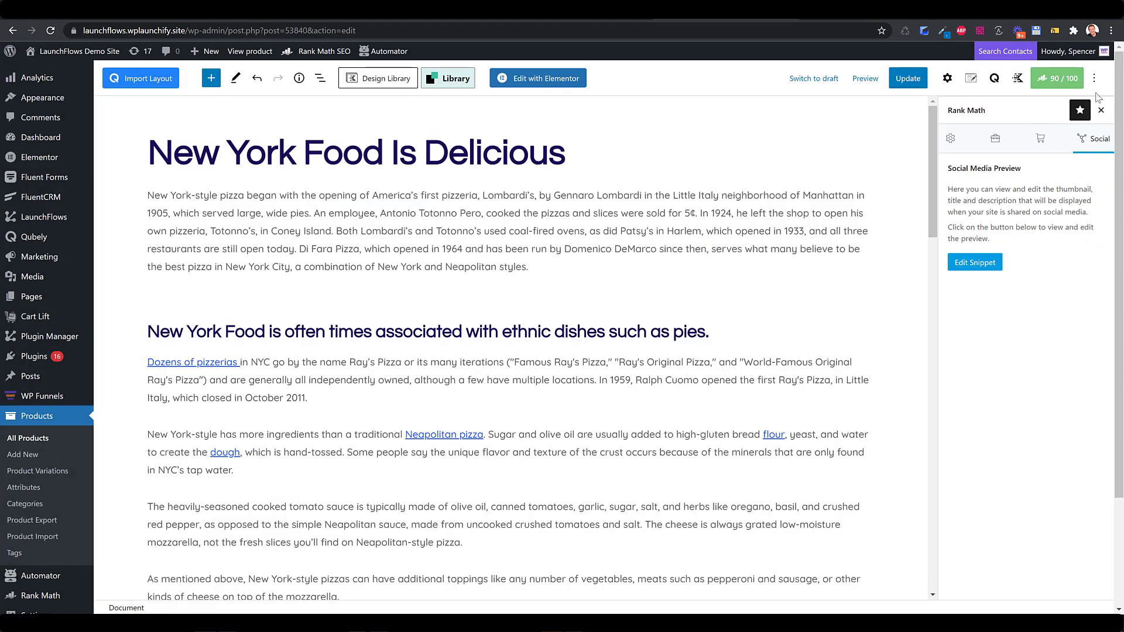
Review the general Basic SEO checks, highlighting the one about the focus keyword in the SEO meta description.
click(950, 140)
scroll(1022, 369, down, 2)
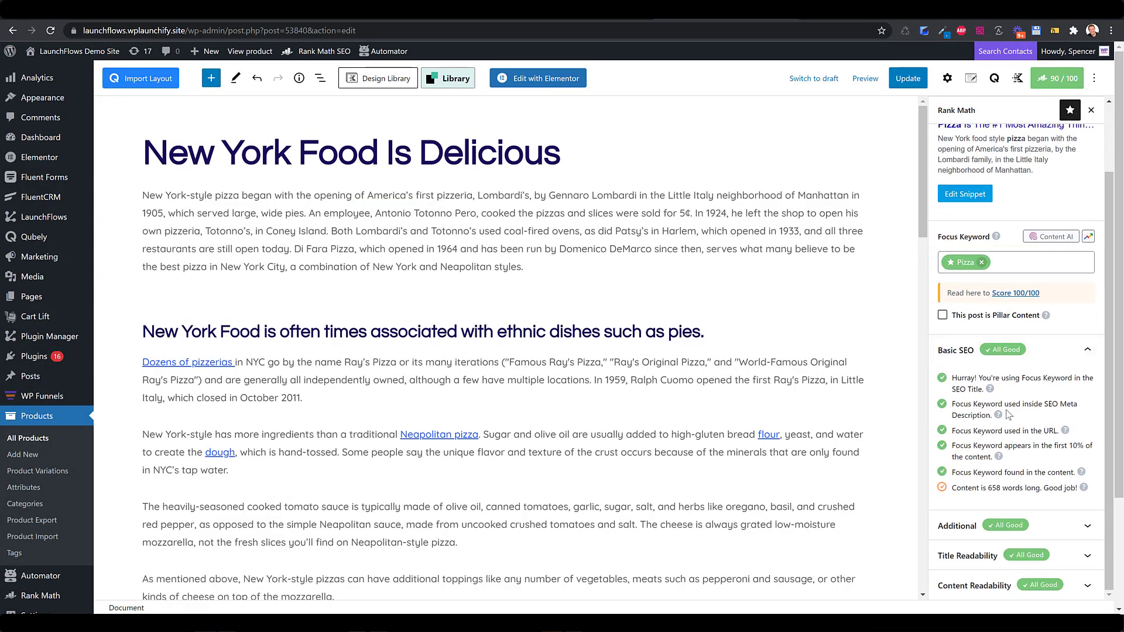
drag(955, 405, 993, 414)
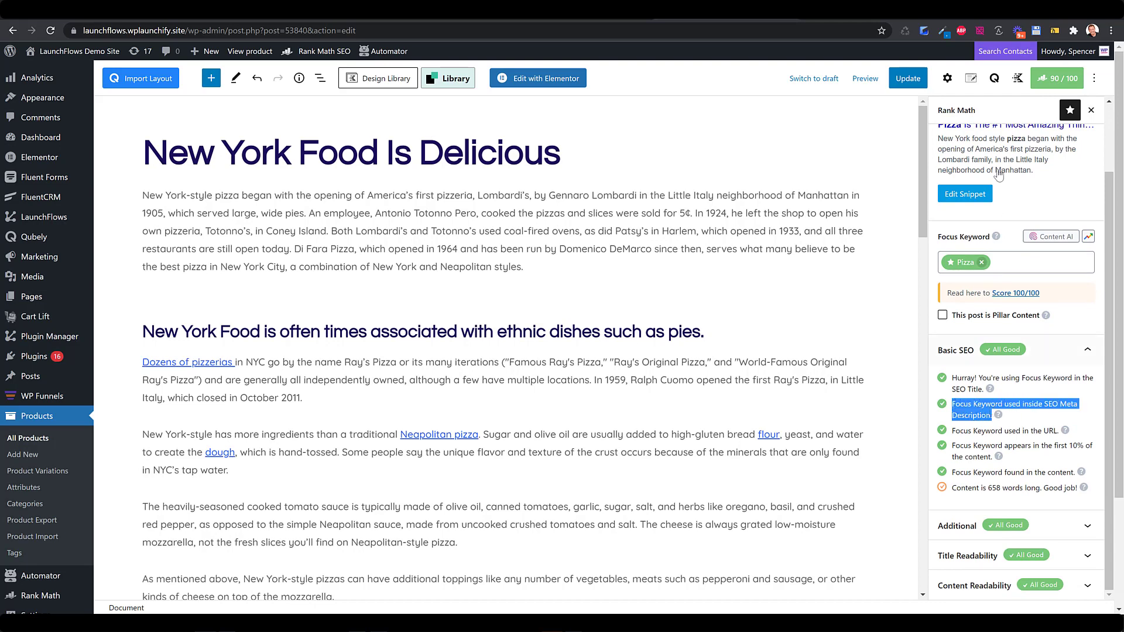
scroll(954, 164, up, 2)
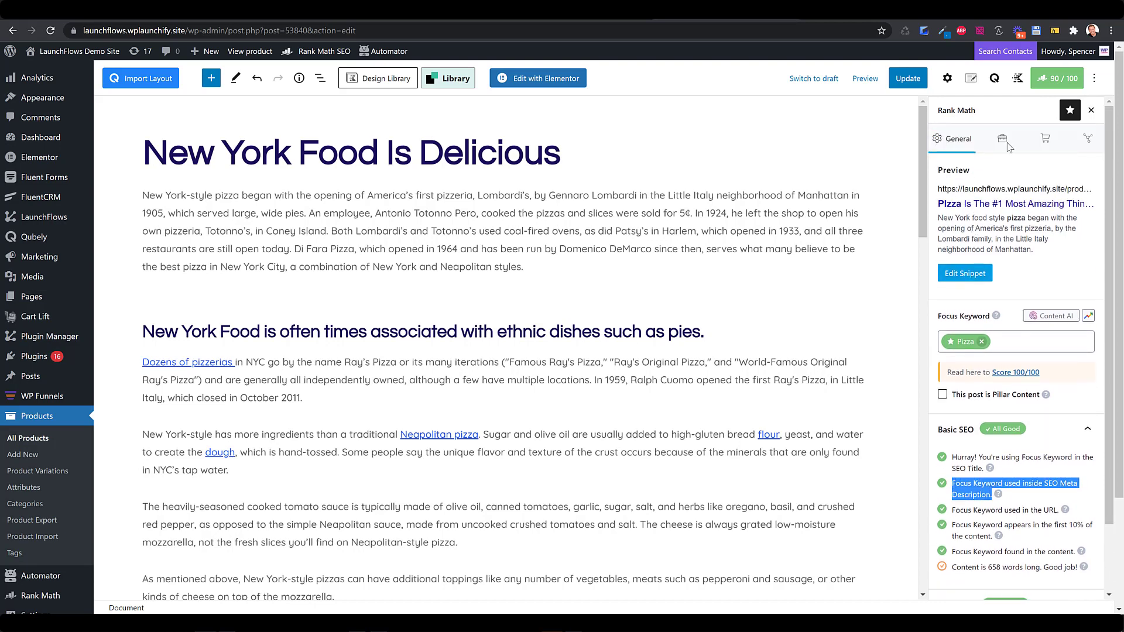
Open the general section of the snippet editor and copy the full meta description.
click(1088, 139)
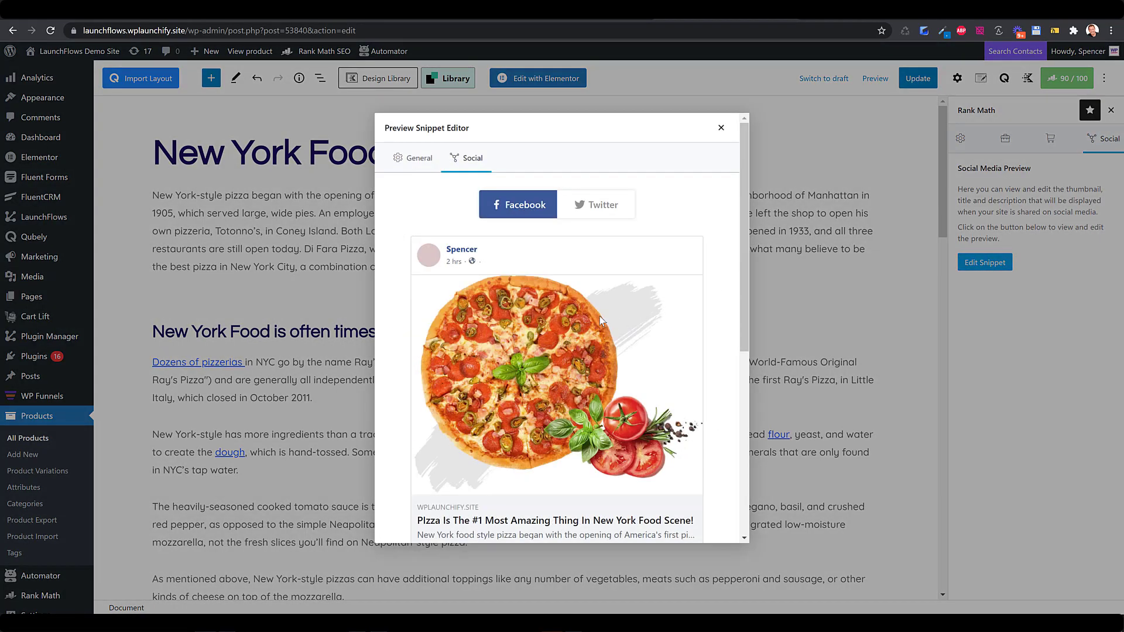
click(421, 158)
scroll(498, 280, down, 1)
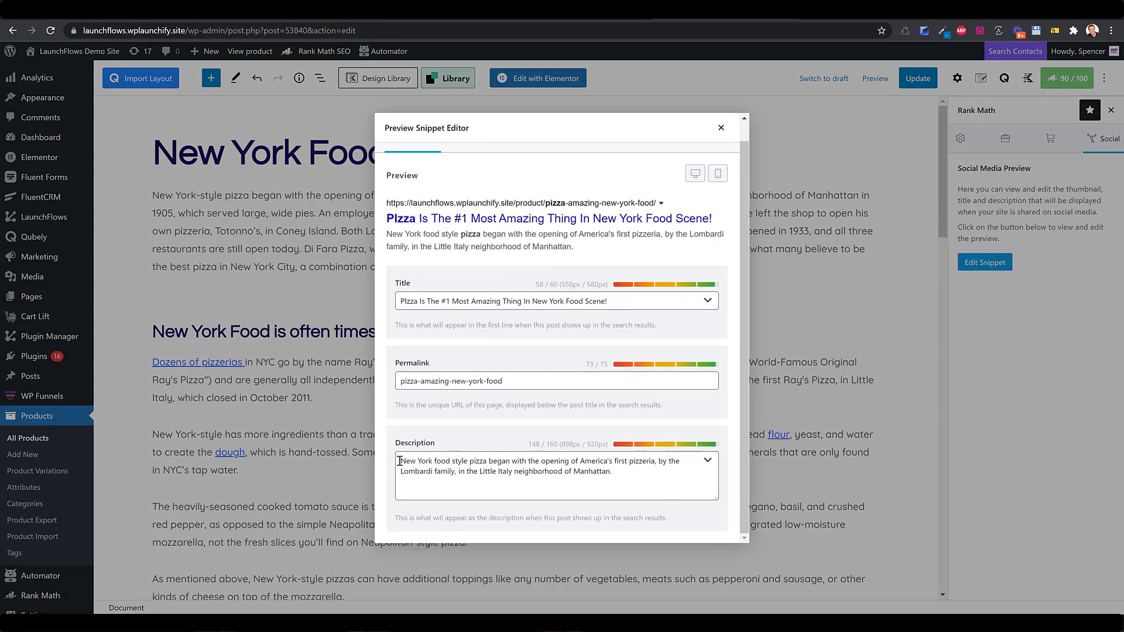
drag(402, 461, 642, 487)
key(ctrl+c)
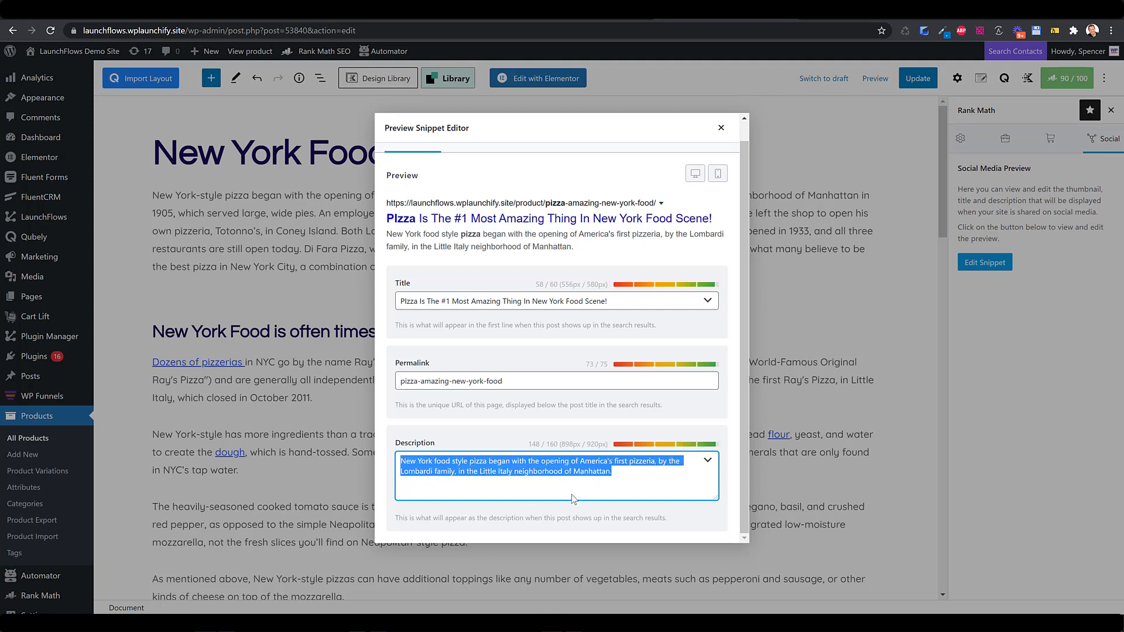
Shorten the meta description to "New York food style pizza began with the opening of America's first pizzeria" and review the general SEO checks.
click(612, 475)
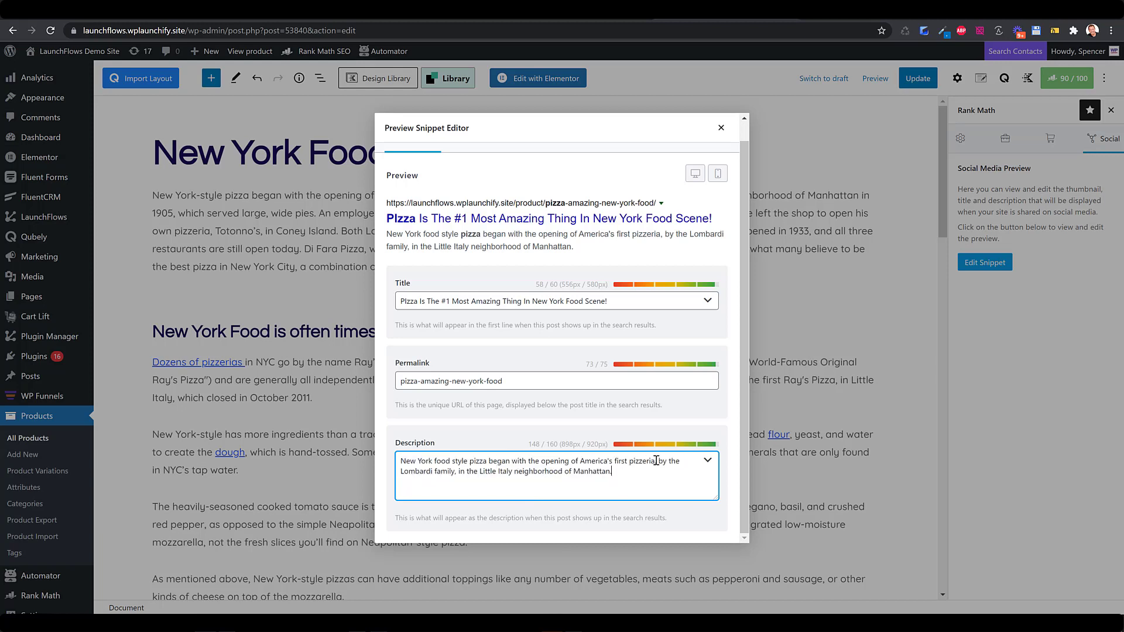
shift+click(677, 490)
key(BackSpace)
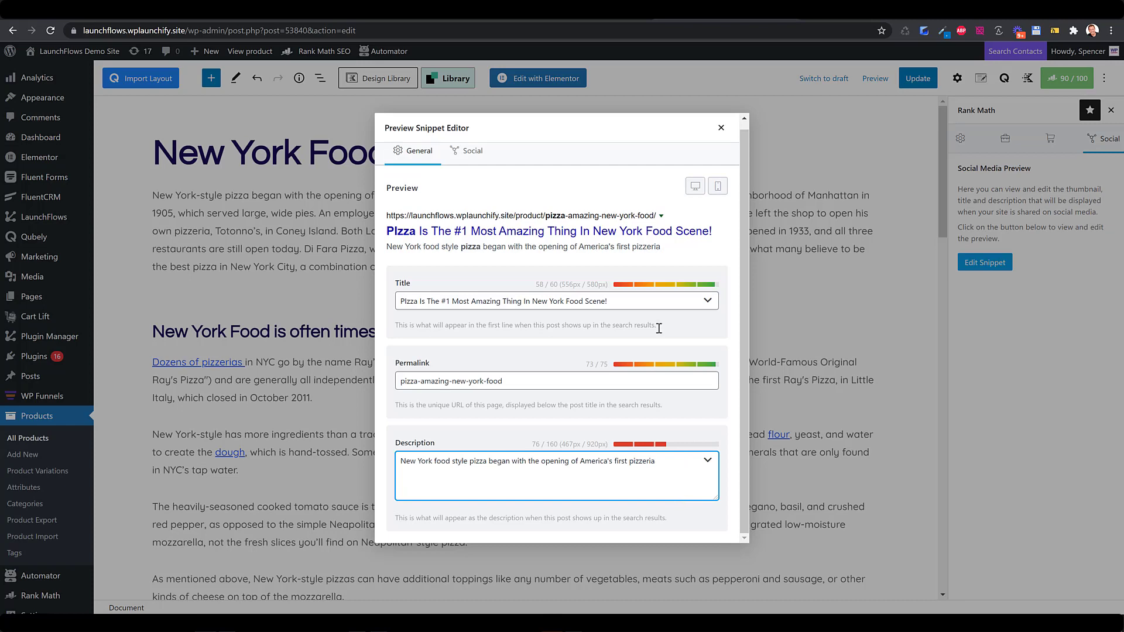
click(722, 128)
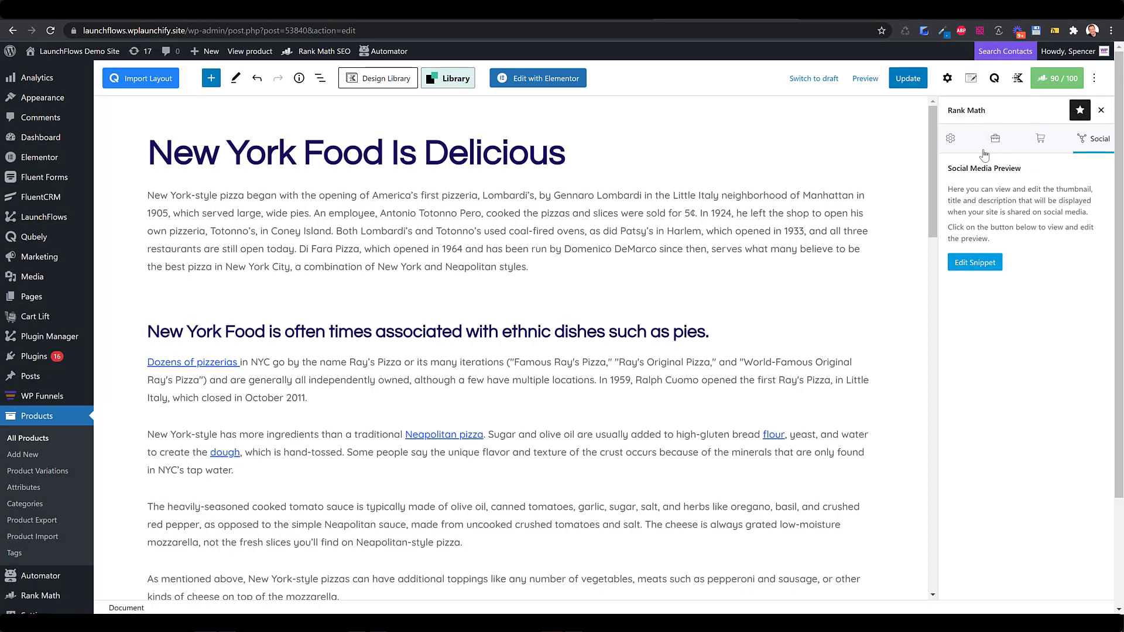
click(951, 139)
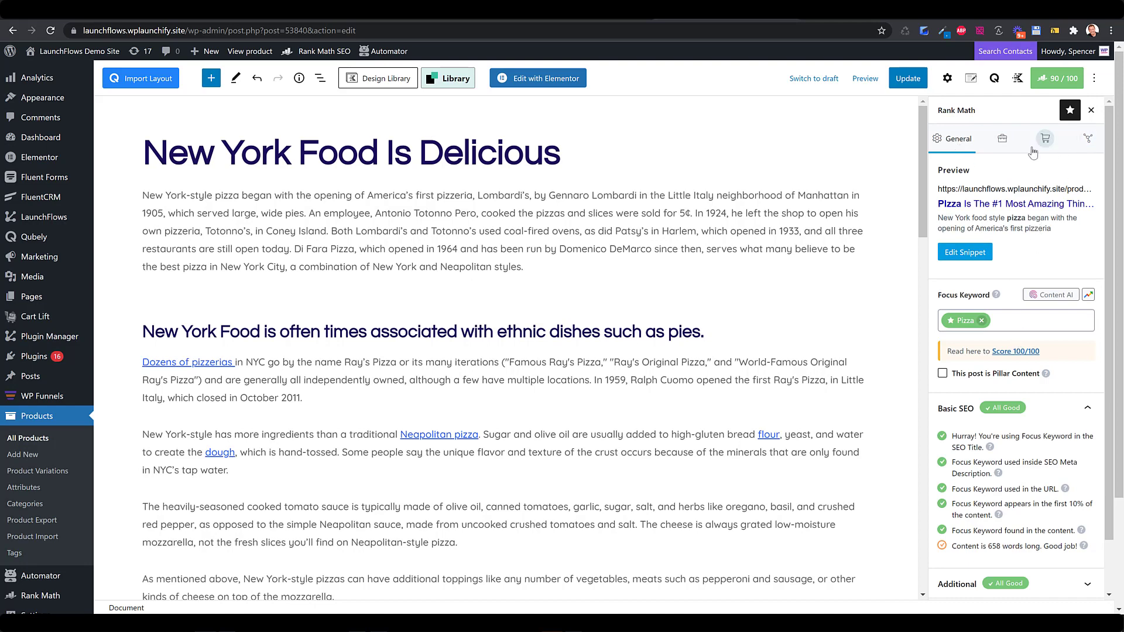
Replace the shortened meta description with the copied text pasted twice in a row and close the snippet editor.
click(1091, 140)
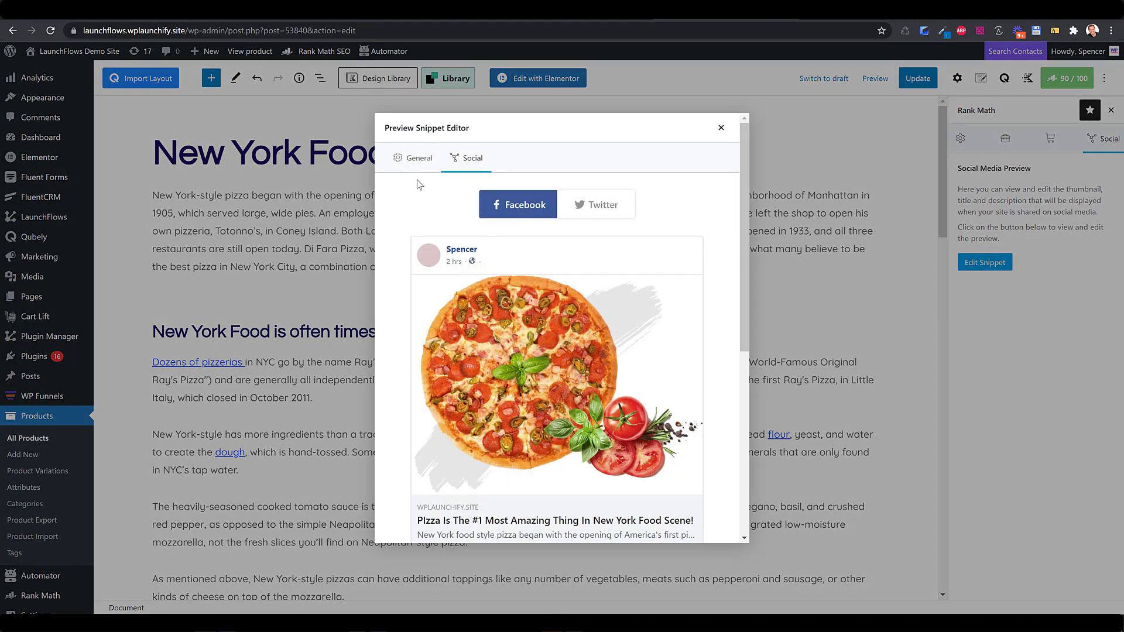
click(418, 164)
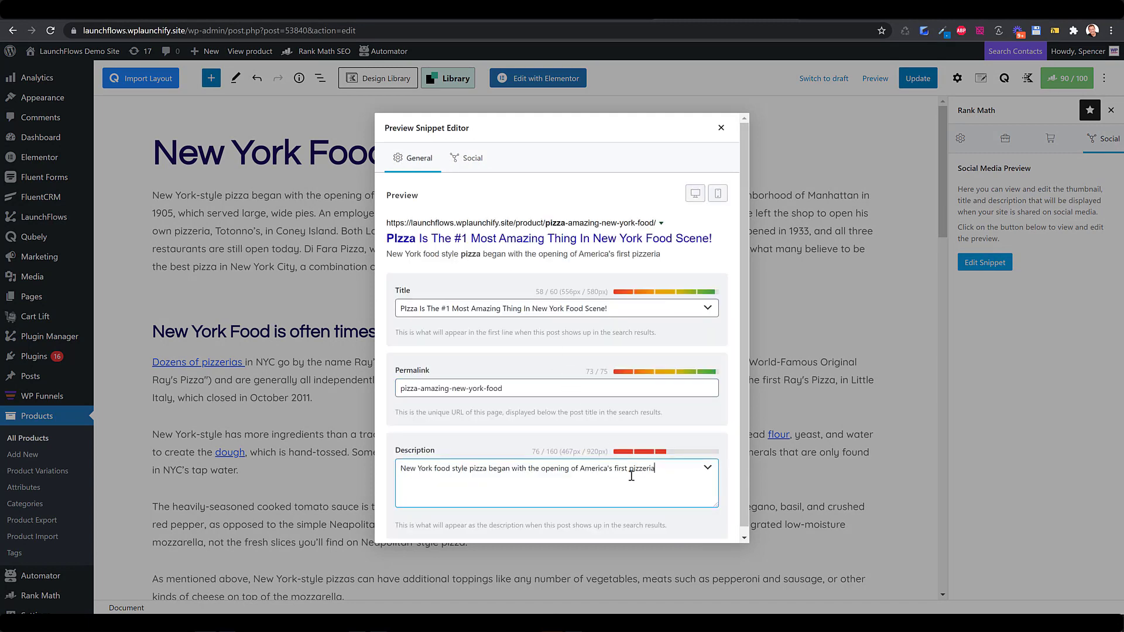
key(ctrl+a)
key(ctrl+v)
key(ctrl+v)
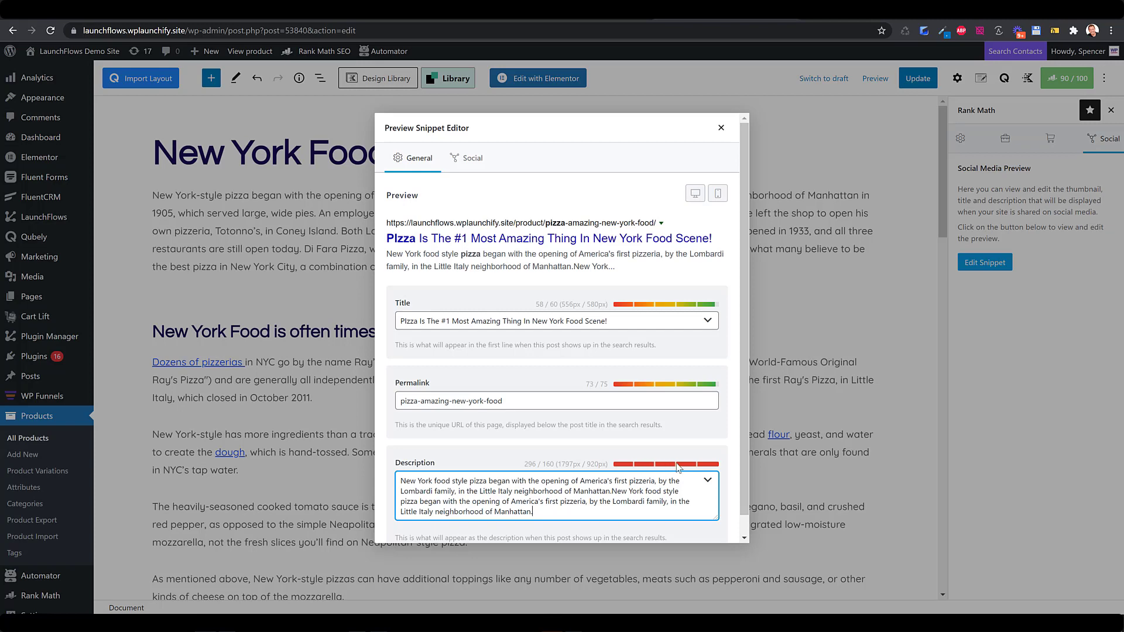
click(722, 128)
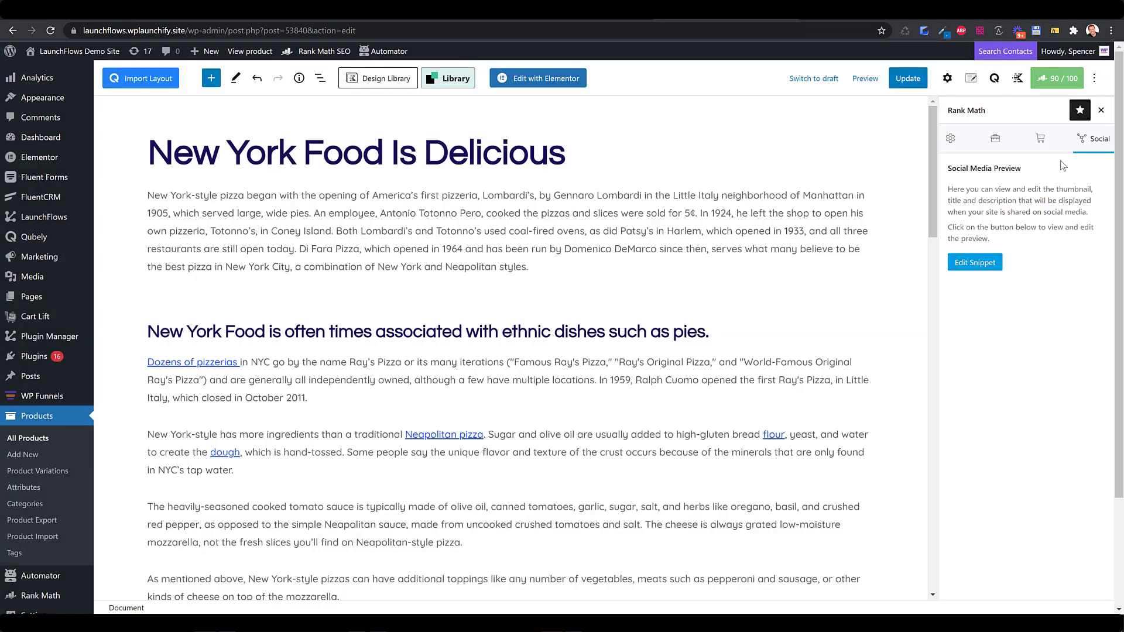
Update the product, reload the editor page and reopen the Rank Math settings.
click(908, 78)
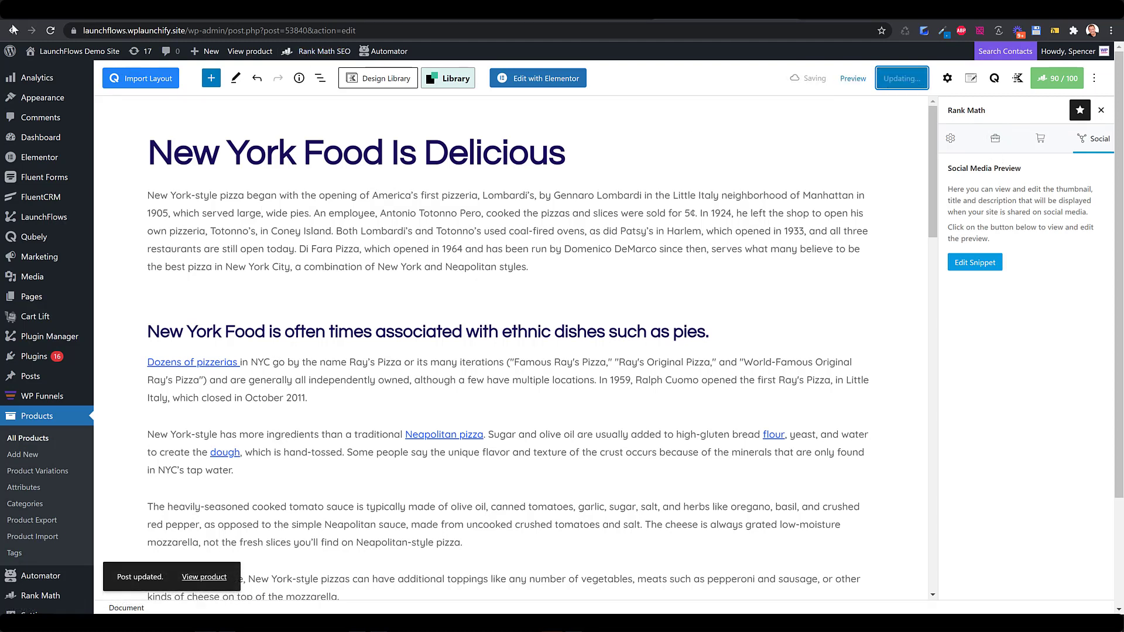
click(51, 32)
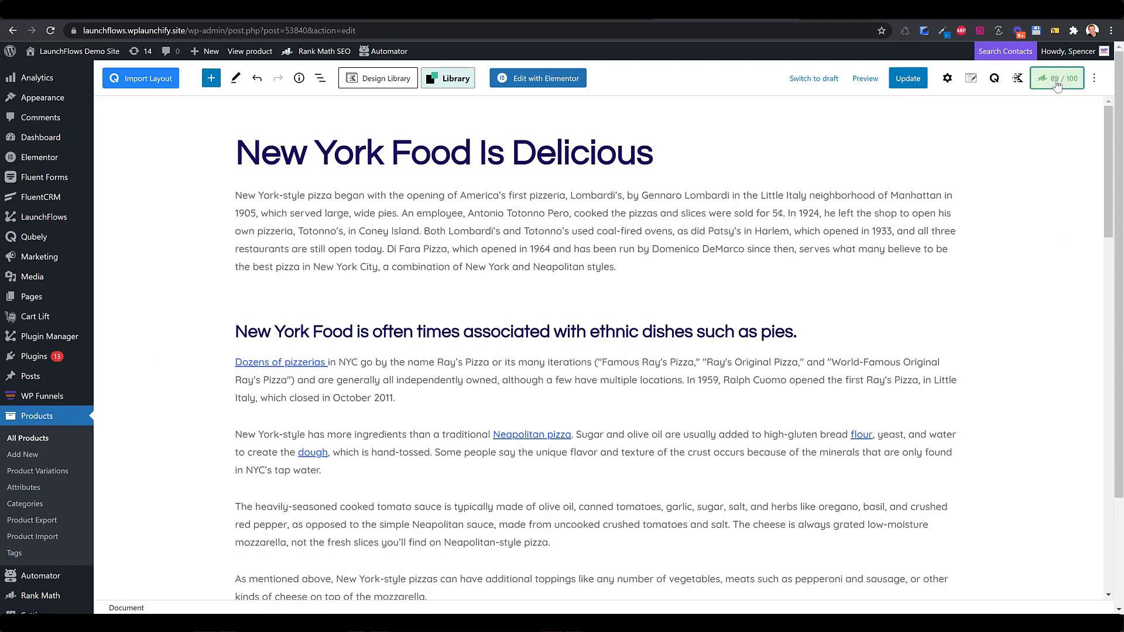
click(1057, 80)
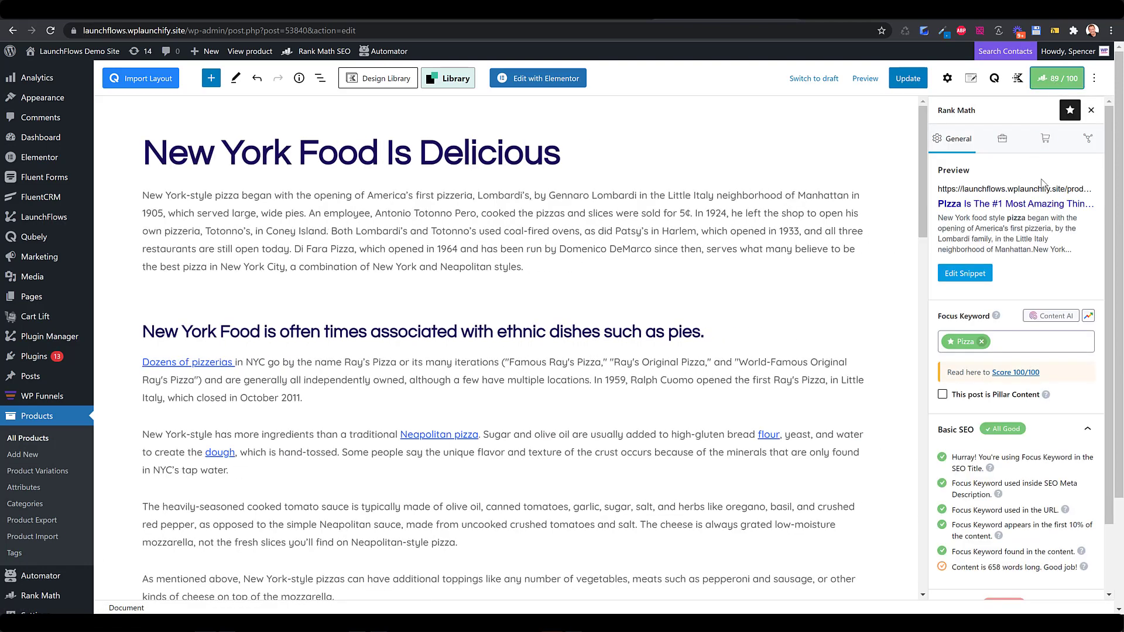
Replace the duplicated meta description in the snippet editor with a single copy of the copied description.
click(1091, 143)
click(985, 262)
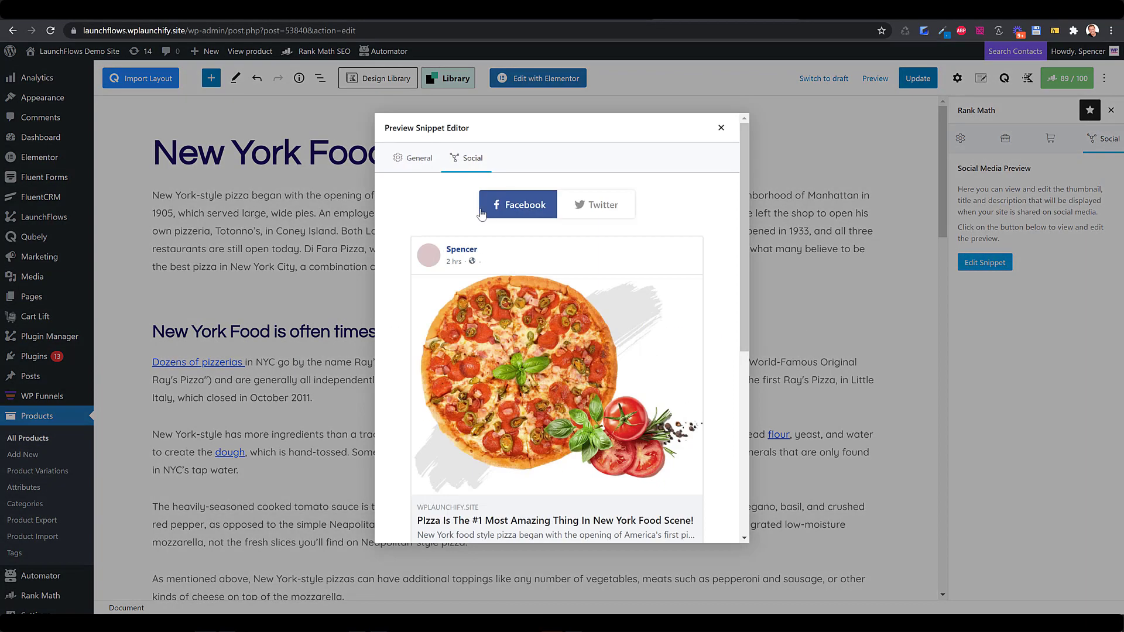
click(420, 160)
scroll(545, 469, down, 1)
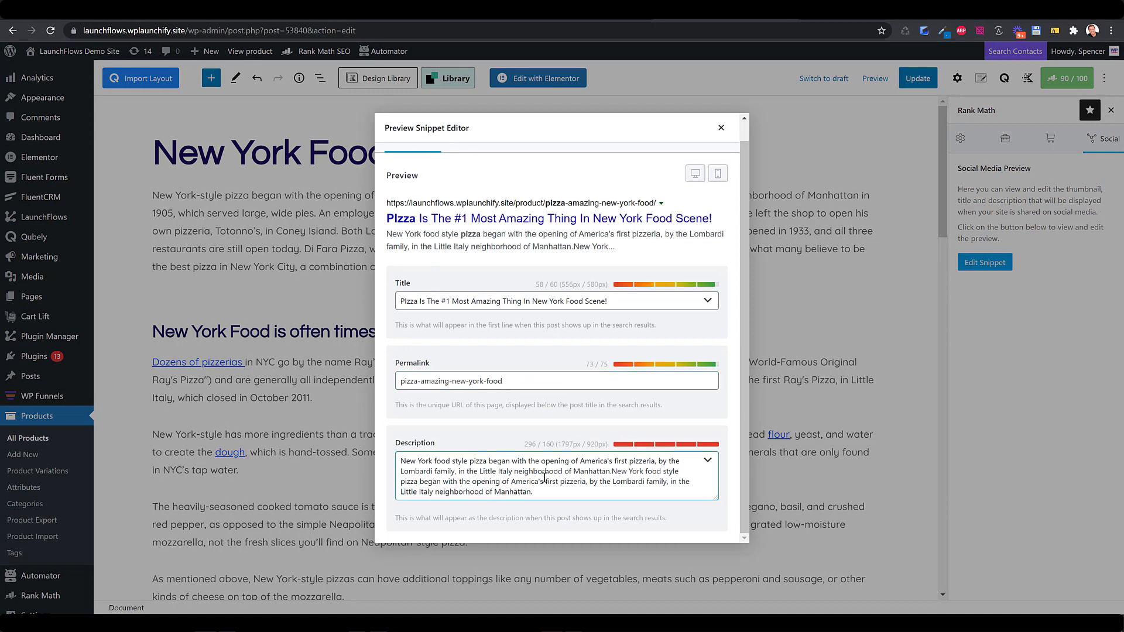
drag(533, 492, 393, 451)
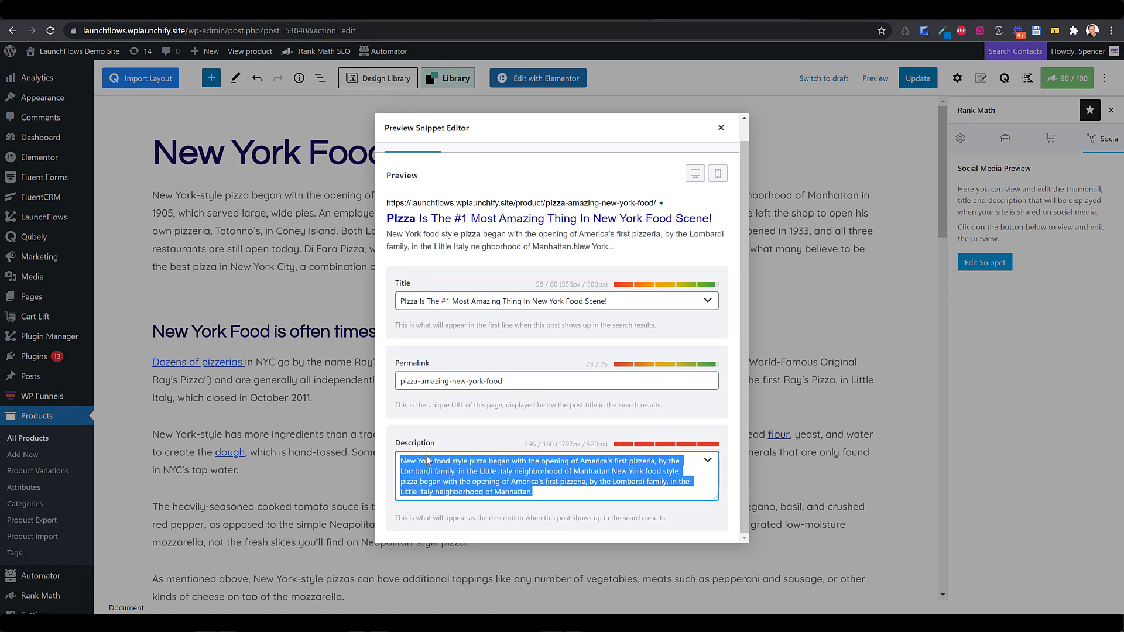
key(ctrl+v)
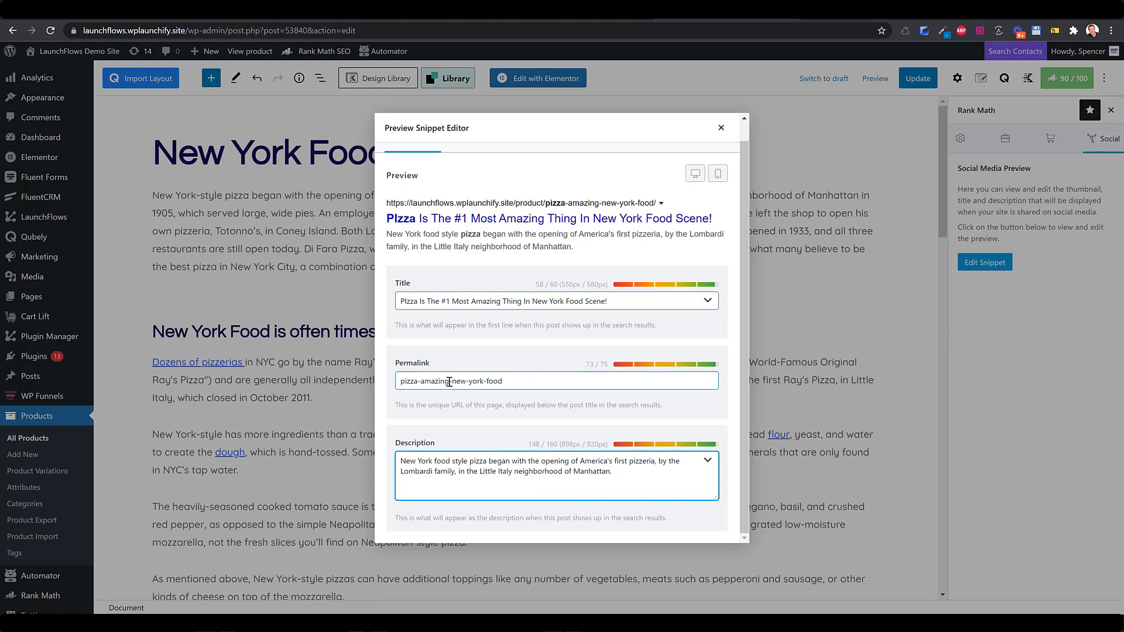
Remove "pizza-" from the permalink so that it reads "amazing-new-york-food" and review the general SEO checks.
drag(417, 384, 375, 384)
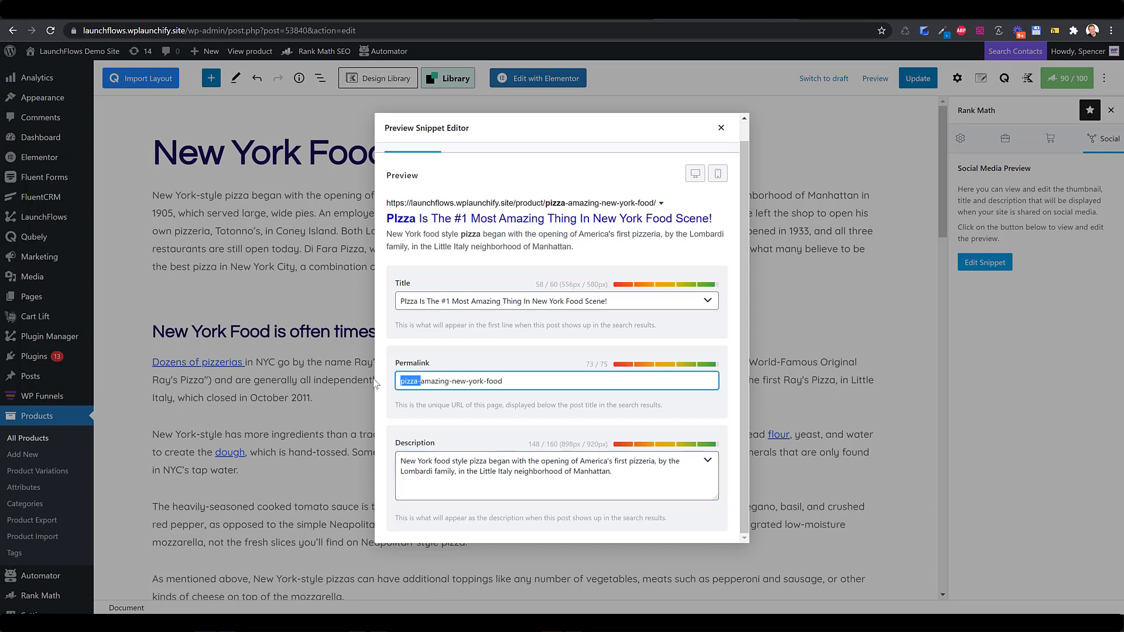
key(BackSpace)
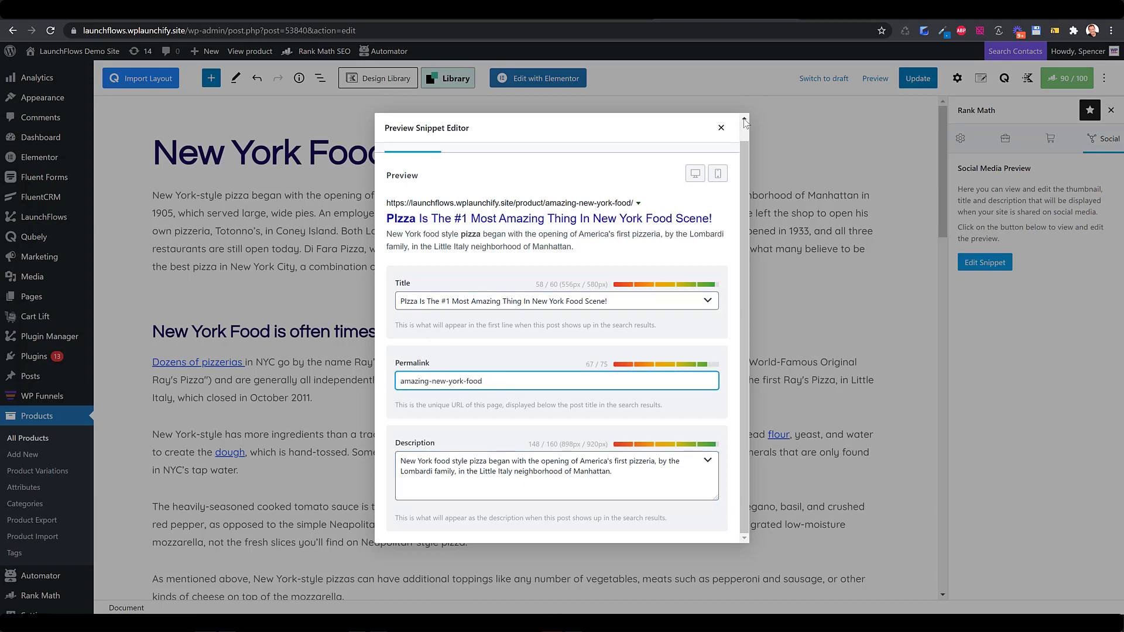
click(722, 130)
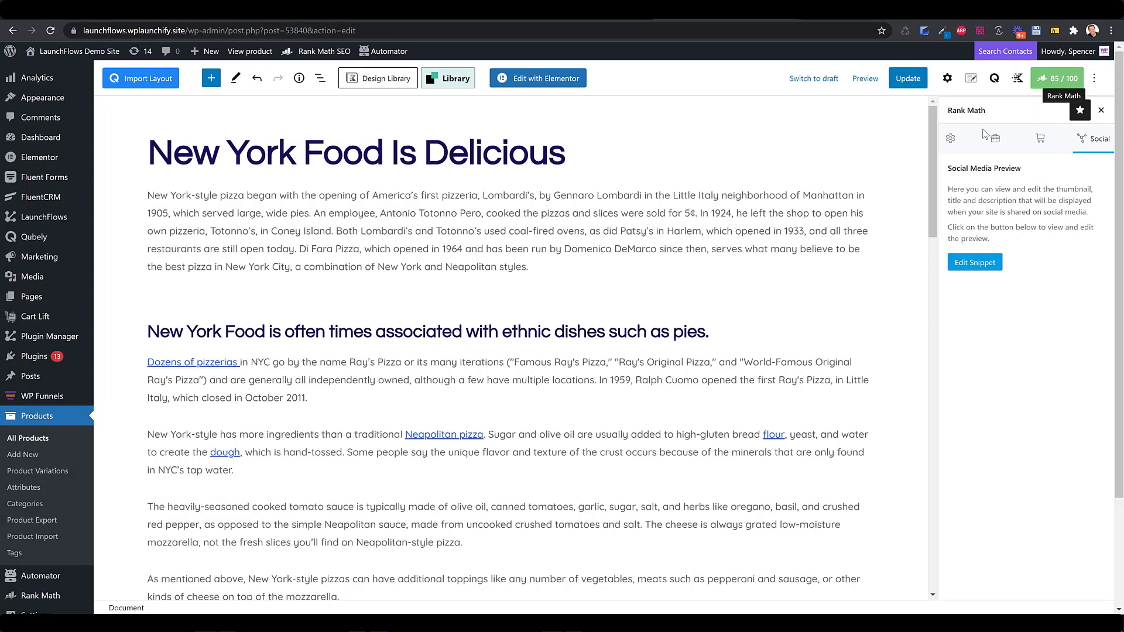
click(951, 139)
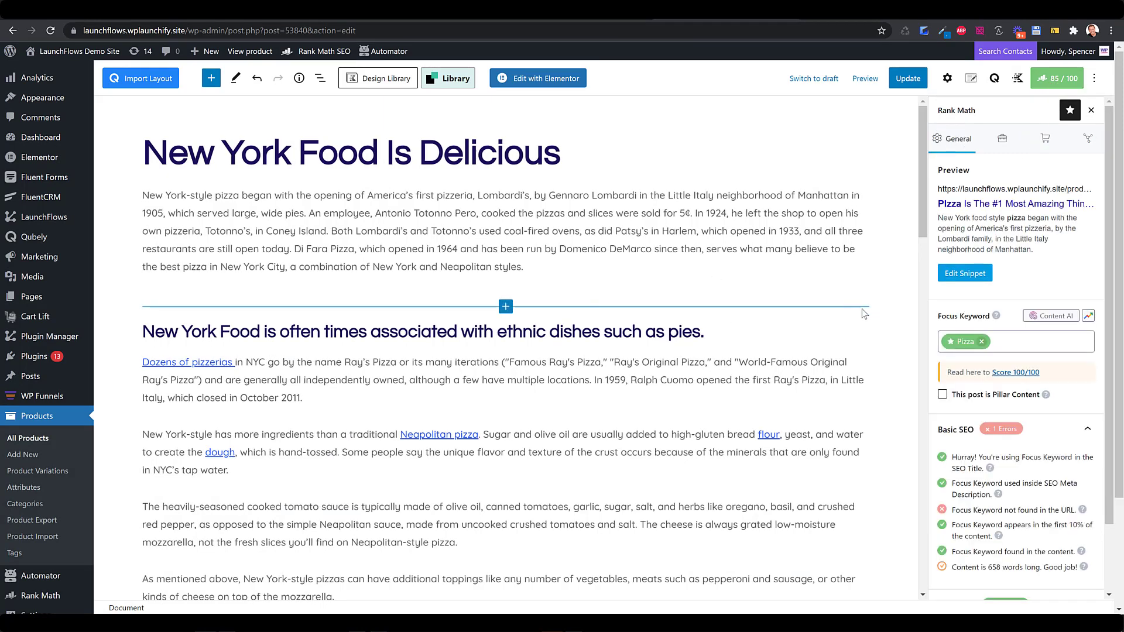
Reopen the snippet editor's general section and put "pizza-" back in front of the permalink to read "pizza-amazing-new-york-food".
click(1088, 138)
click(985, 262)
click(413, 158)
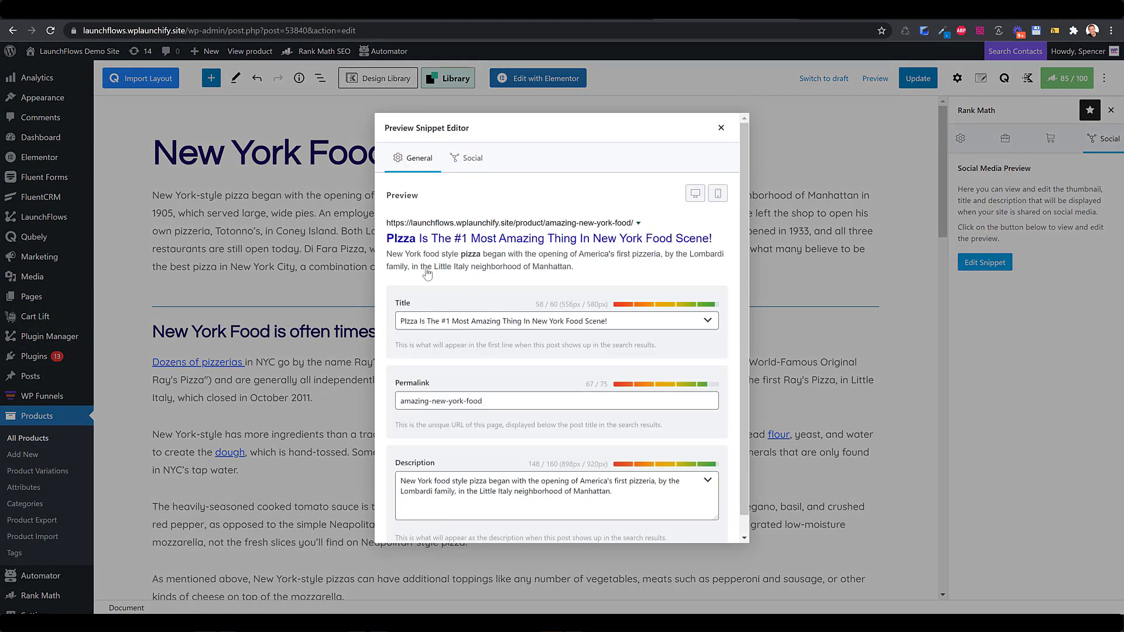
text(pizza-)
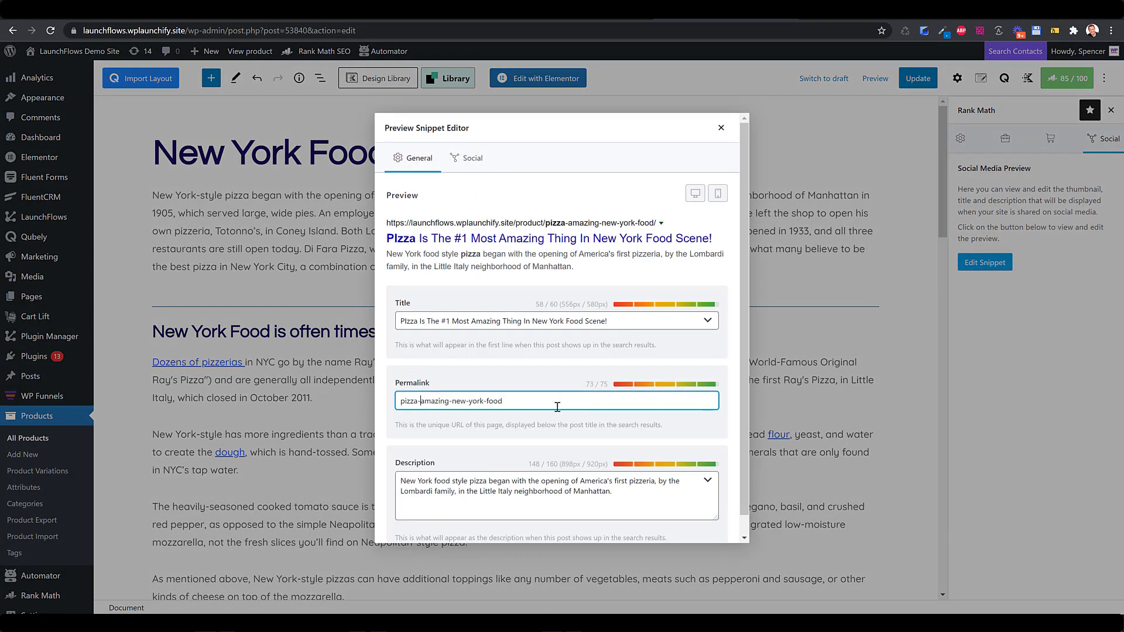
Close the snippet editor and examine the basic SEO checks, including the recommended minimum content length.
click(721, 127)
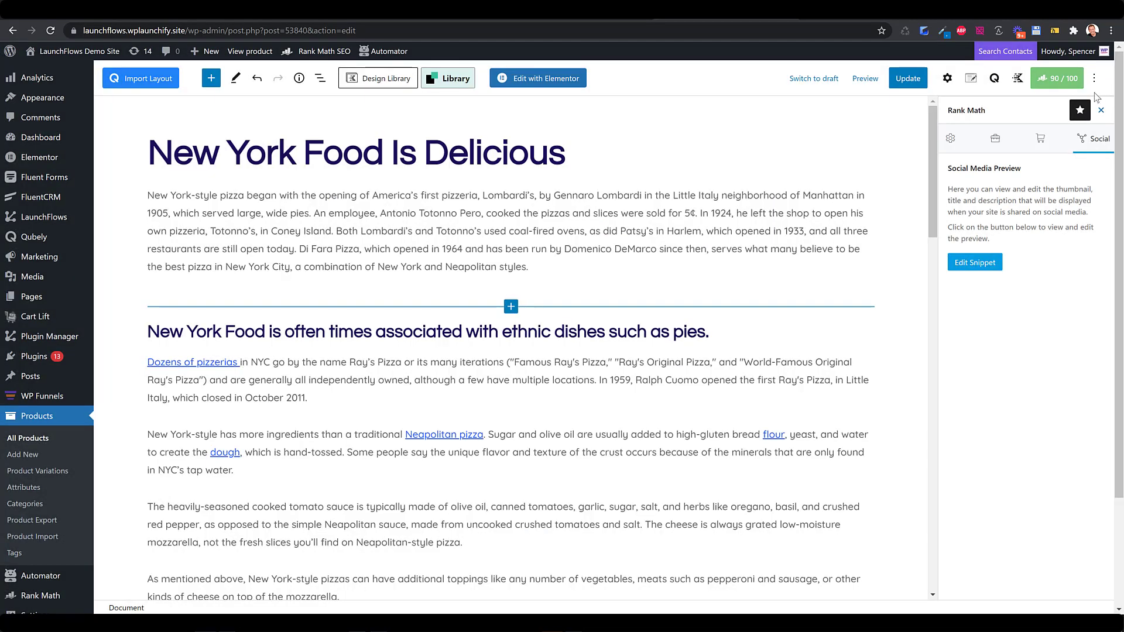
click(953, 139)
scroll(1018, 461, down, 1)
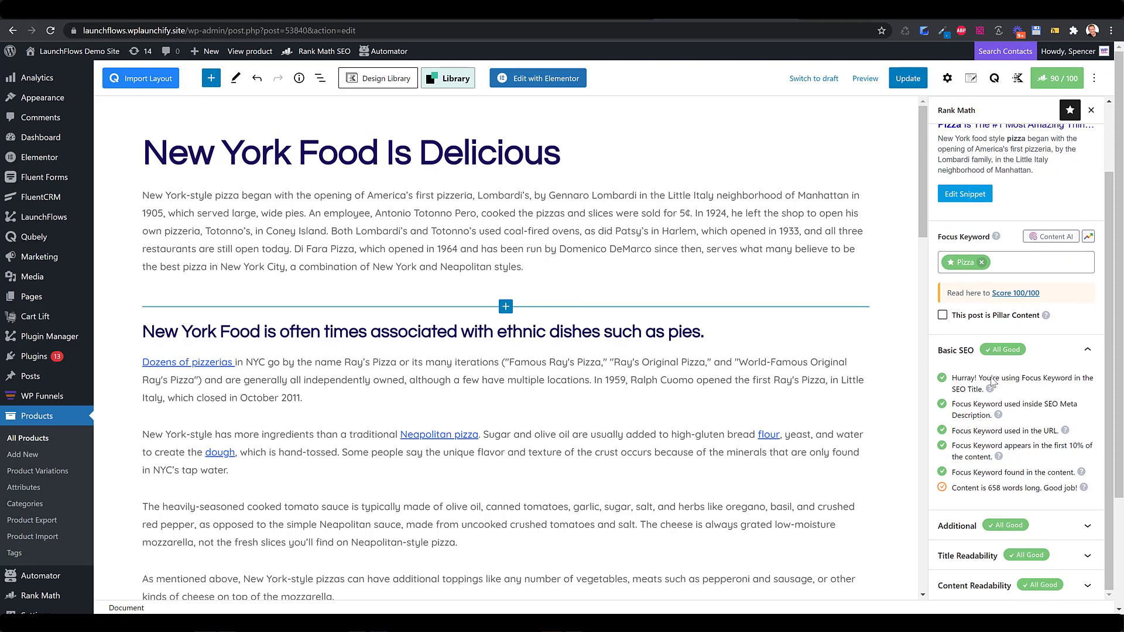
drag(957, 488, 1037, 489)
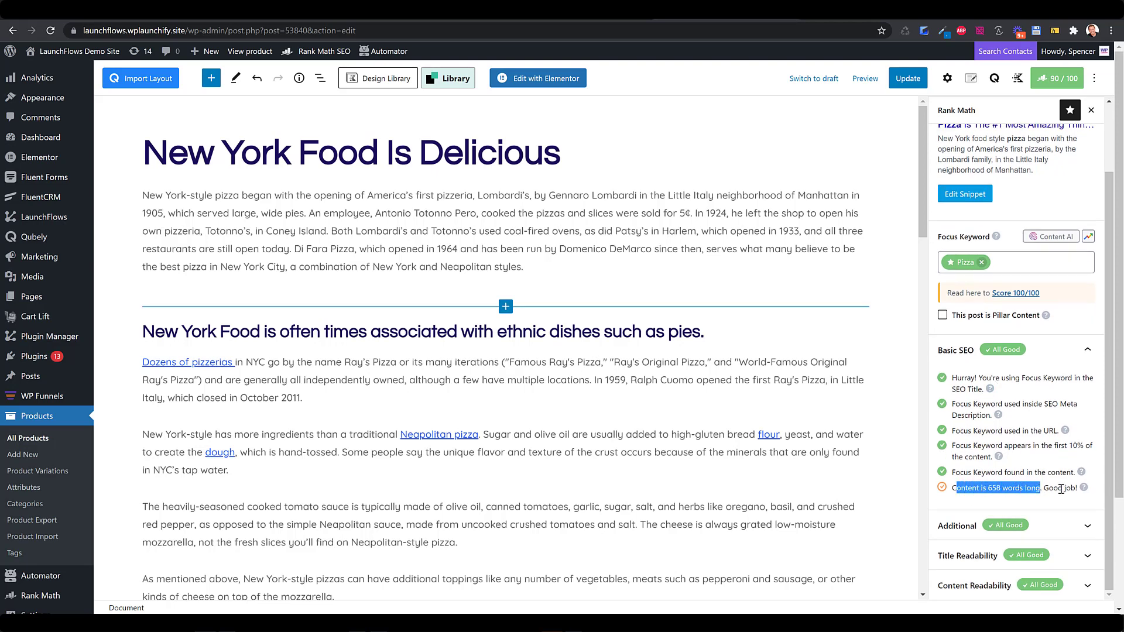
click(1084, 490)
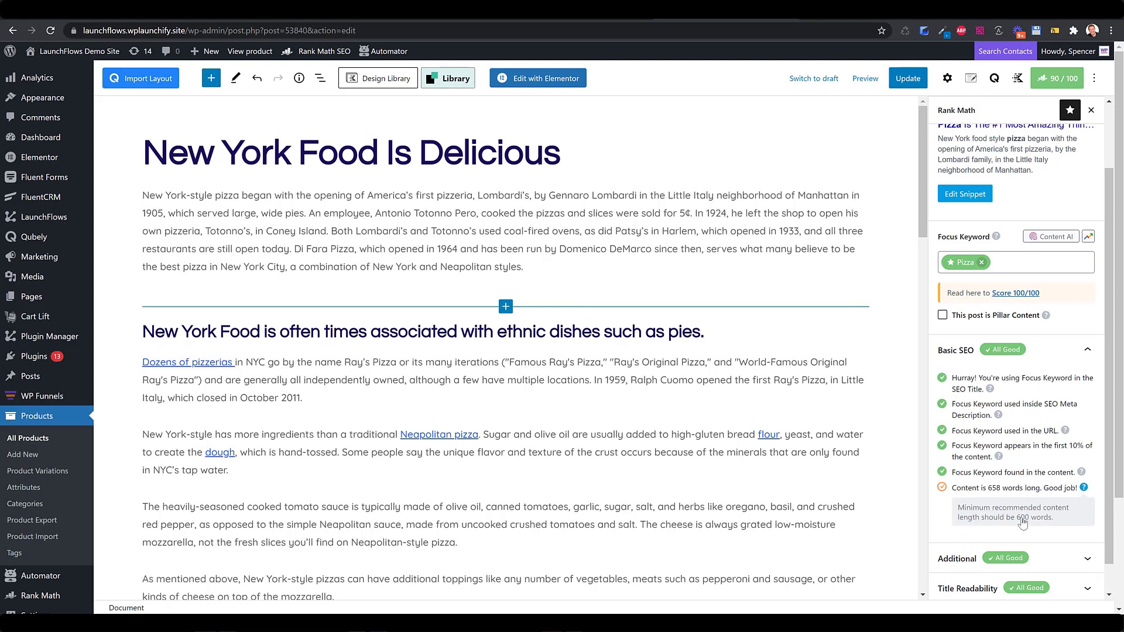
drag(1017, 518, 1054, 524)
Cut all the text paragraphs between the pizza image and the product data section.
scroll(648, 404, down, 7)
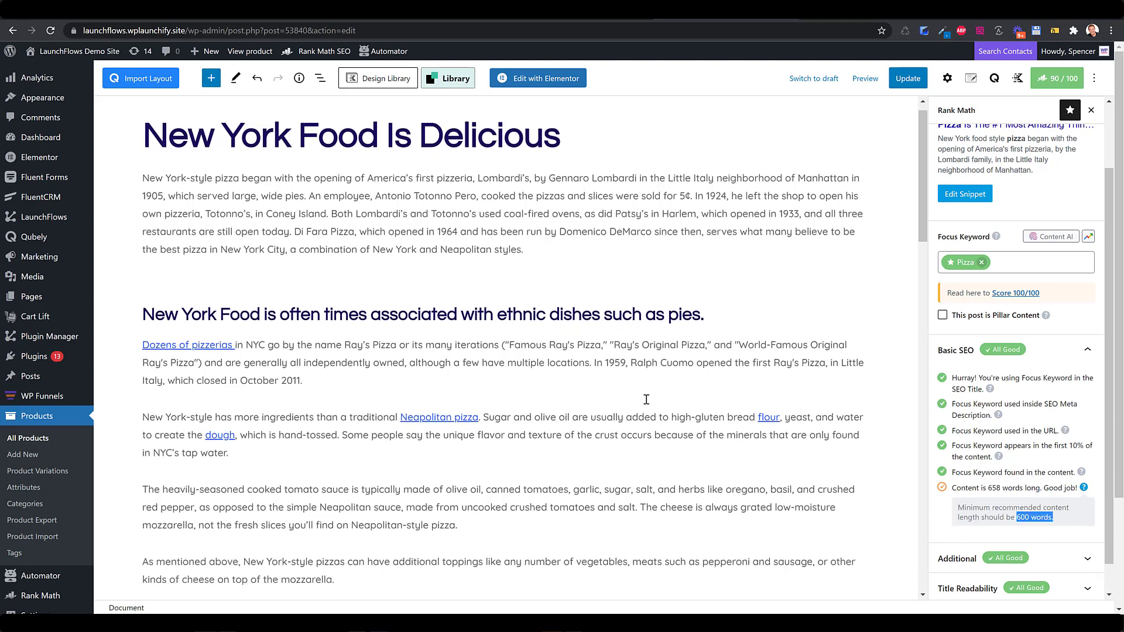
scroll(287, 240, down, 6)
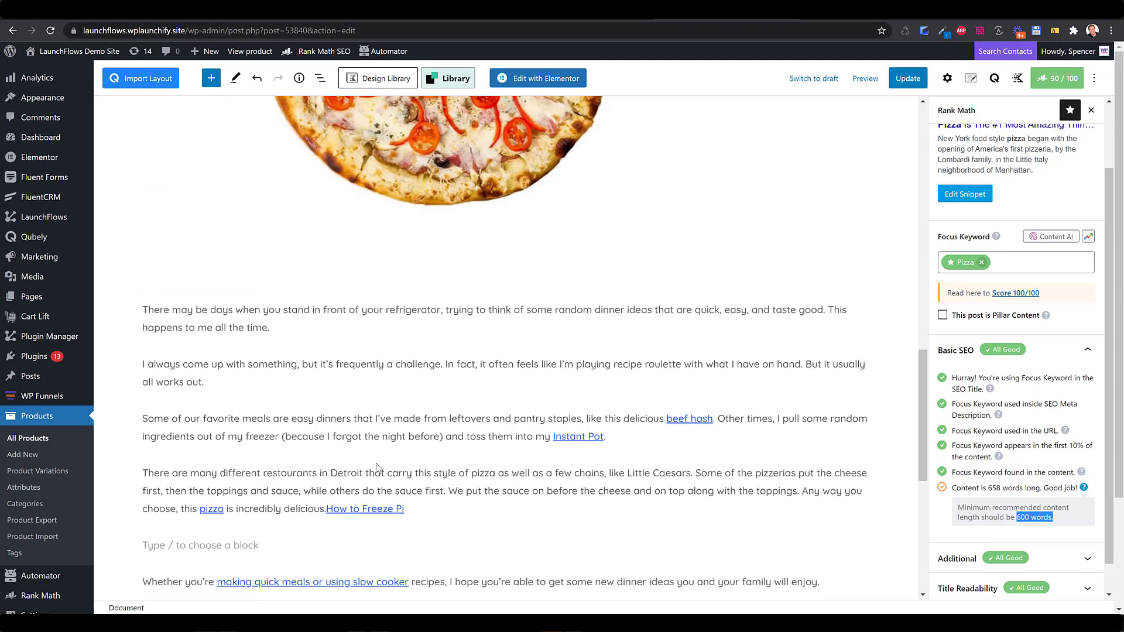
scroll(419, 512, down, 6)
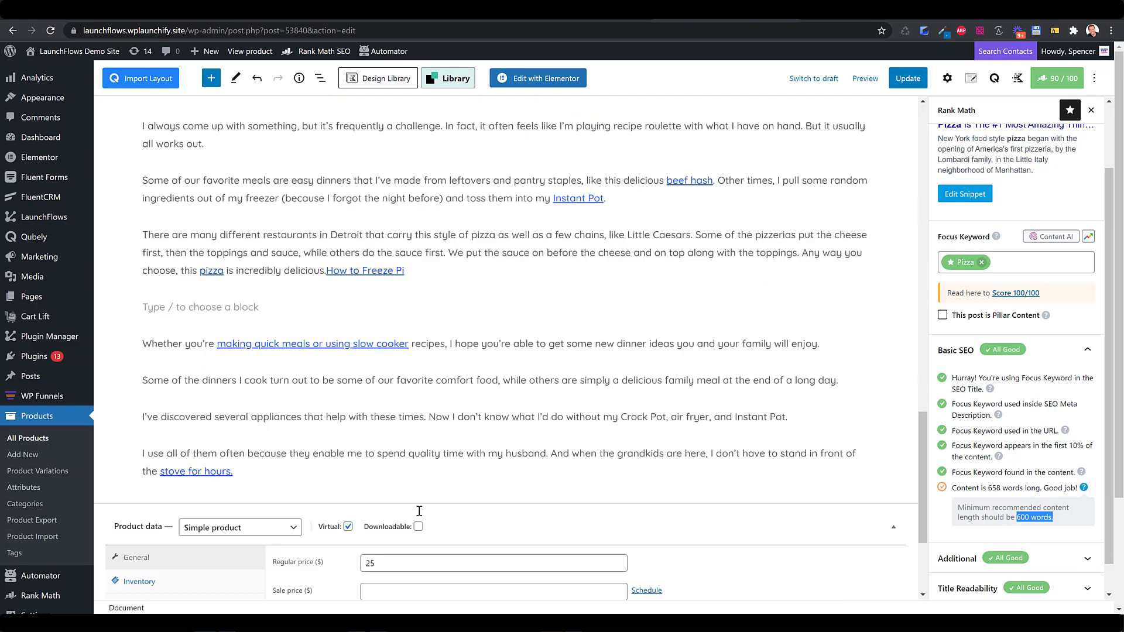
drag(329, 367, 145, 252)
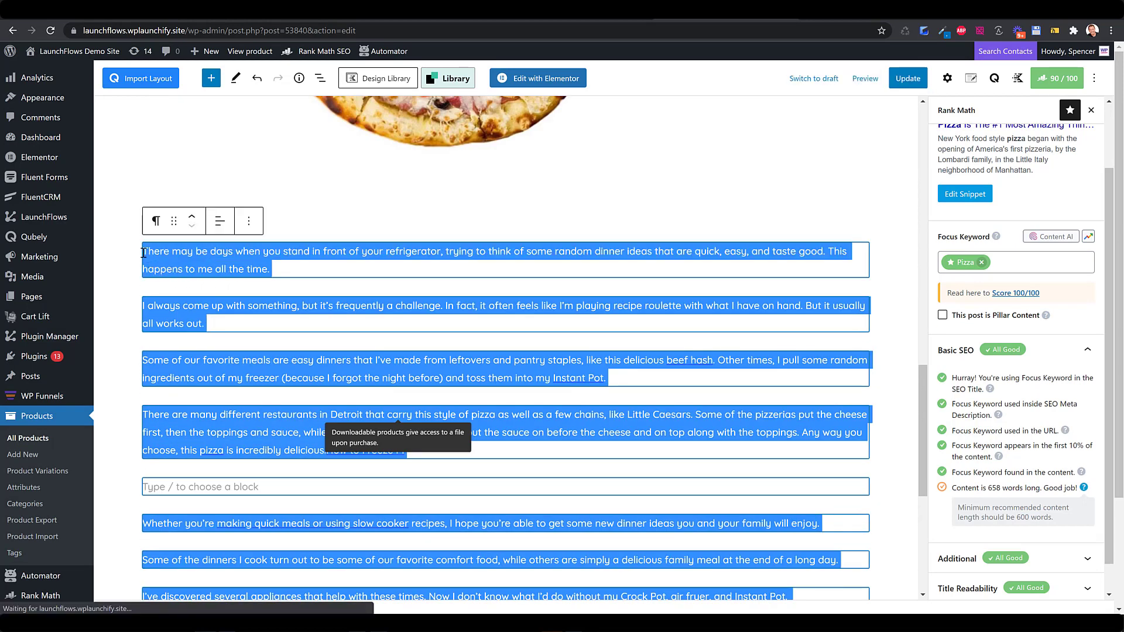
key(ctrl+x)
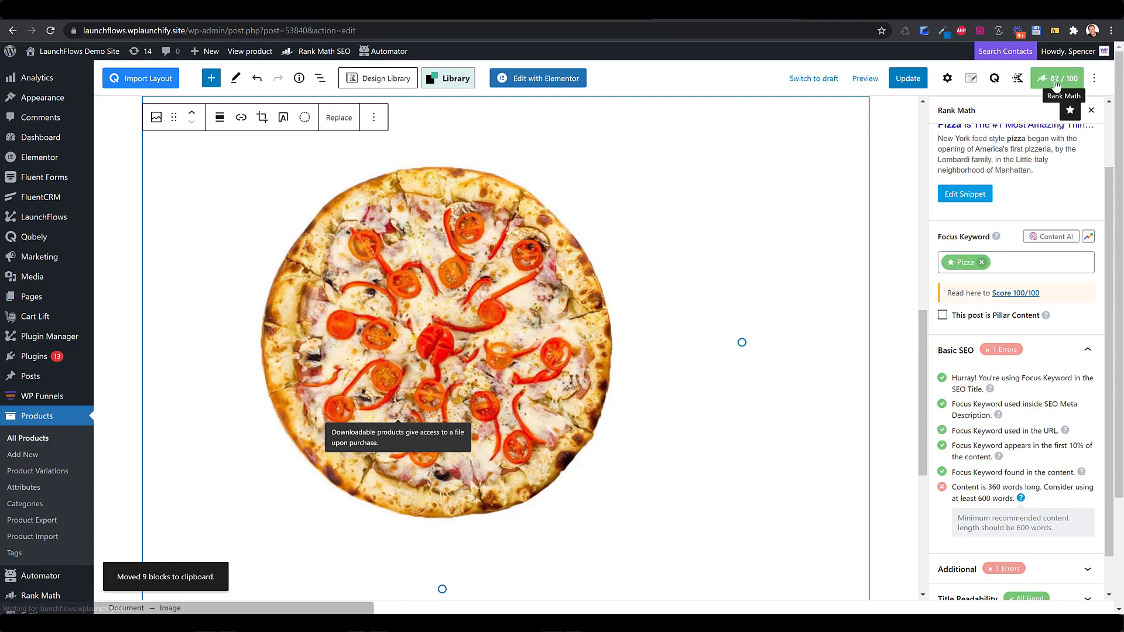
Paste the cut paragraphs back into a new block below the pizza image.
scroll(778, 261, down, 6)
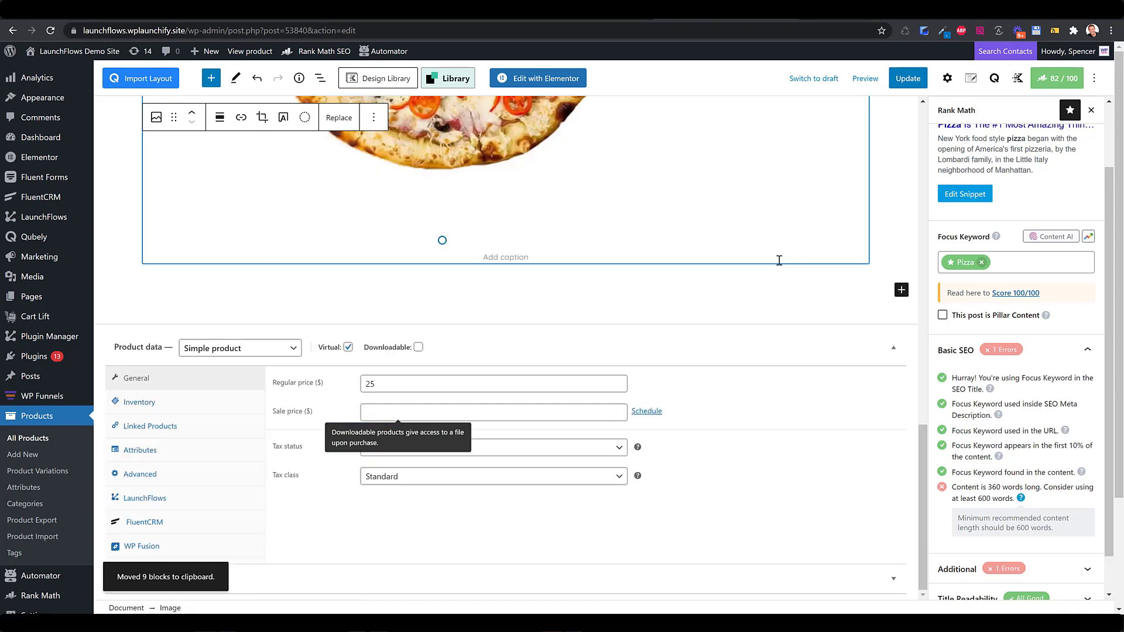
scroll(638, 362, up, 2)
click(647, 397)
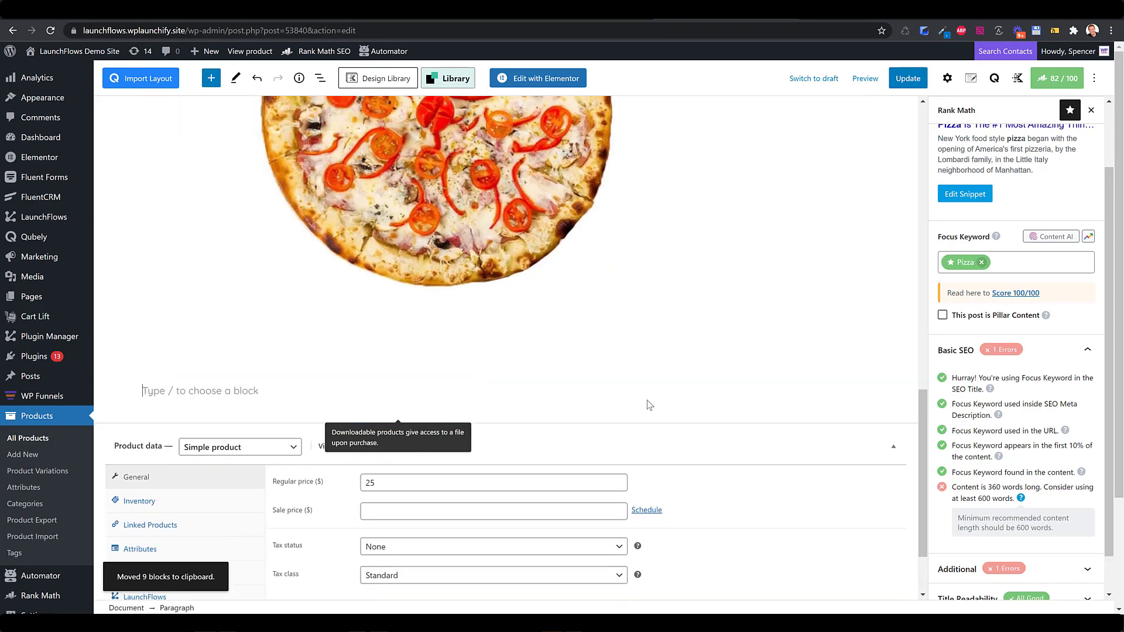
key(ctrl+v)
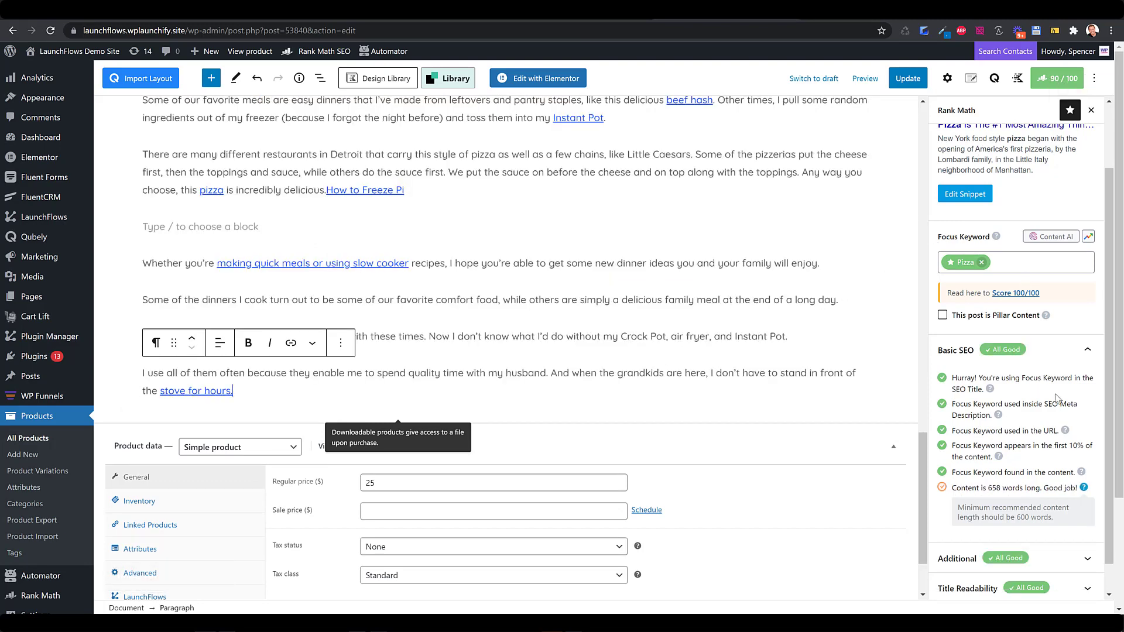
Fill the empty paragraph above "Whether you're making quick meals" with the word "Pizza" repeated ten times.
scroll(1058, 399, down, 1)
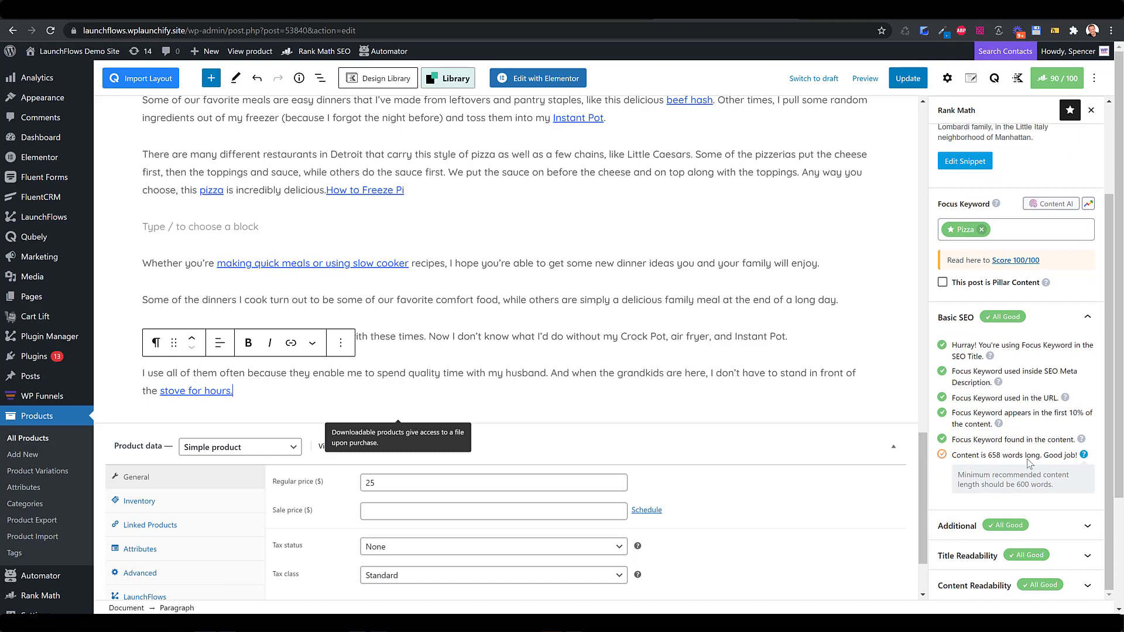
drag(976, 440, 1065, 441)
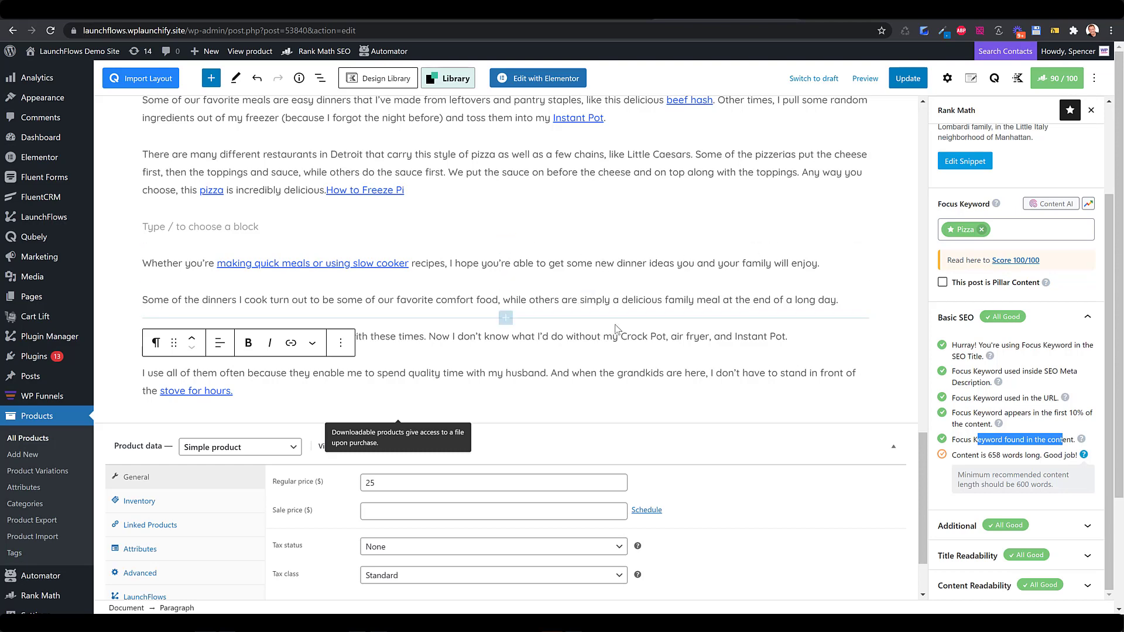
scroll(619, 319, up, 4)
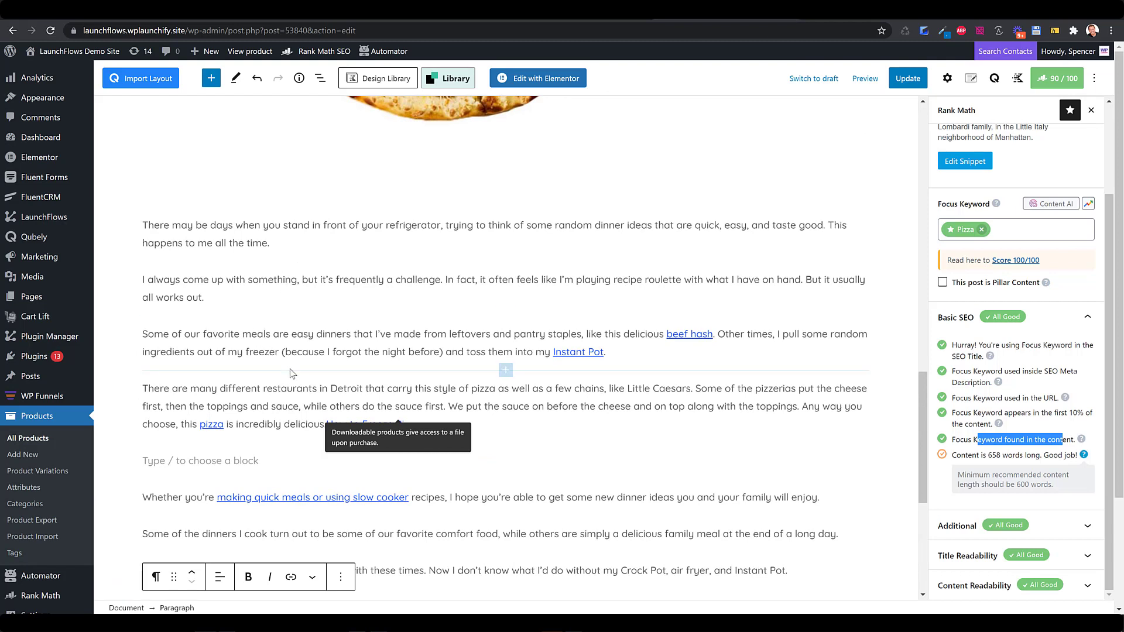
click(211, 460)
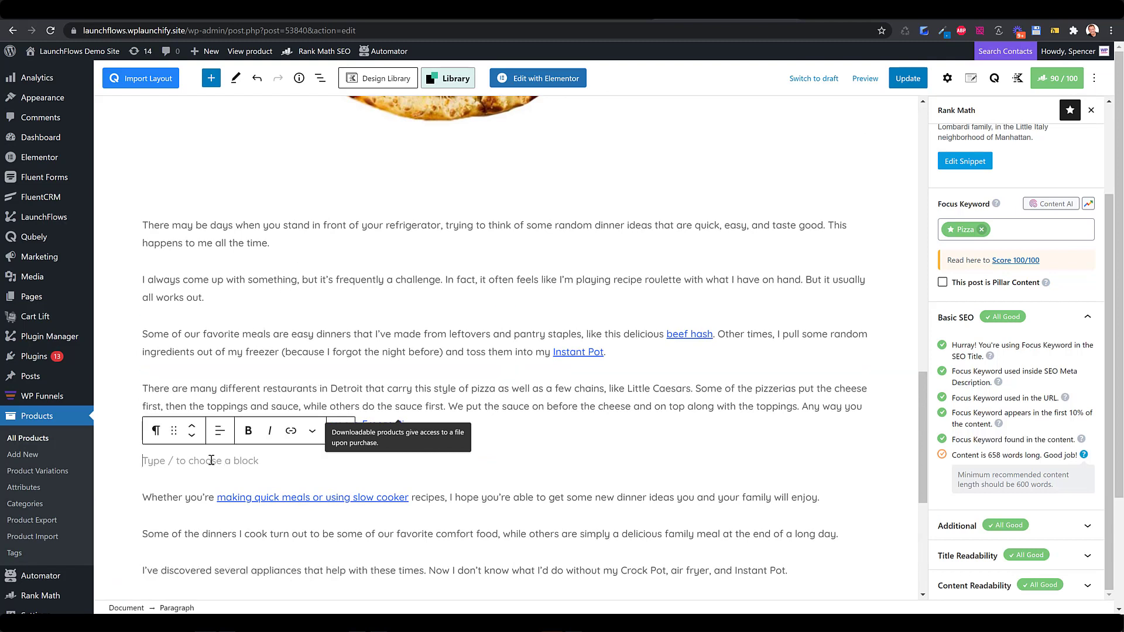
text(Pizz)
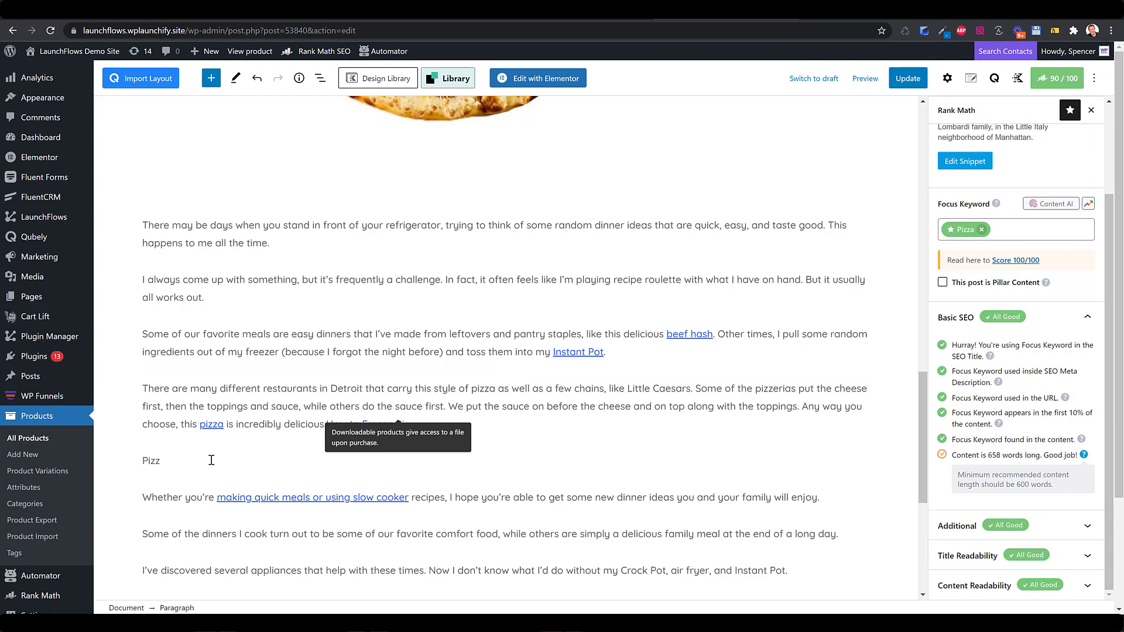
key(shift+Left)
key(shift+Left)
key(shift+Left)
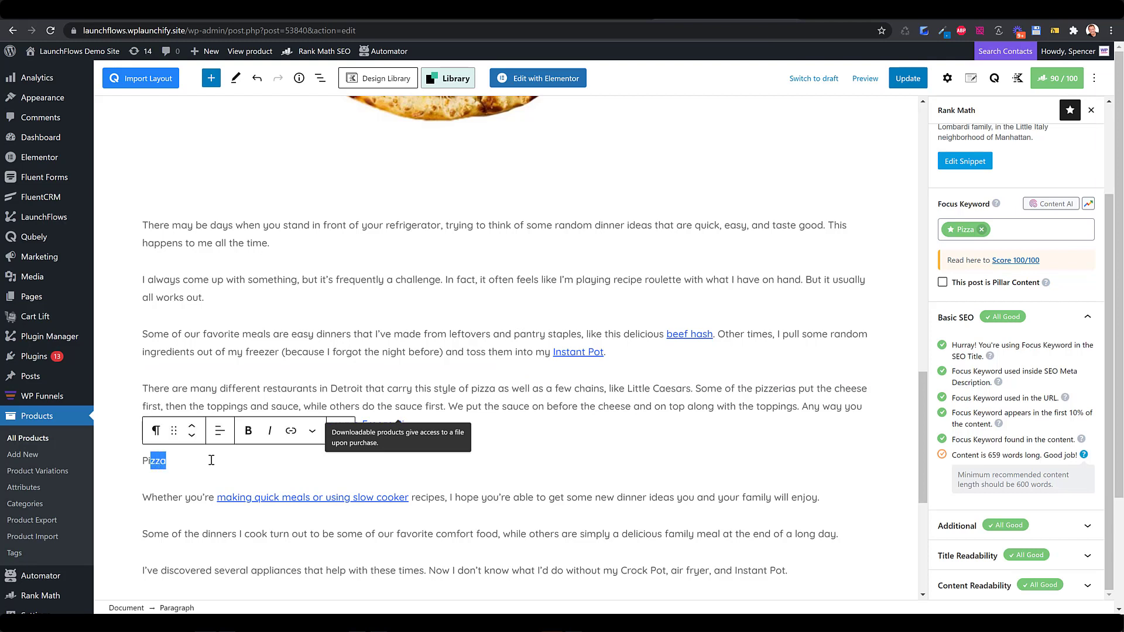
key(shift+Left)
key(Right)
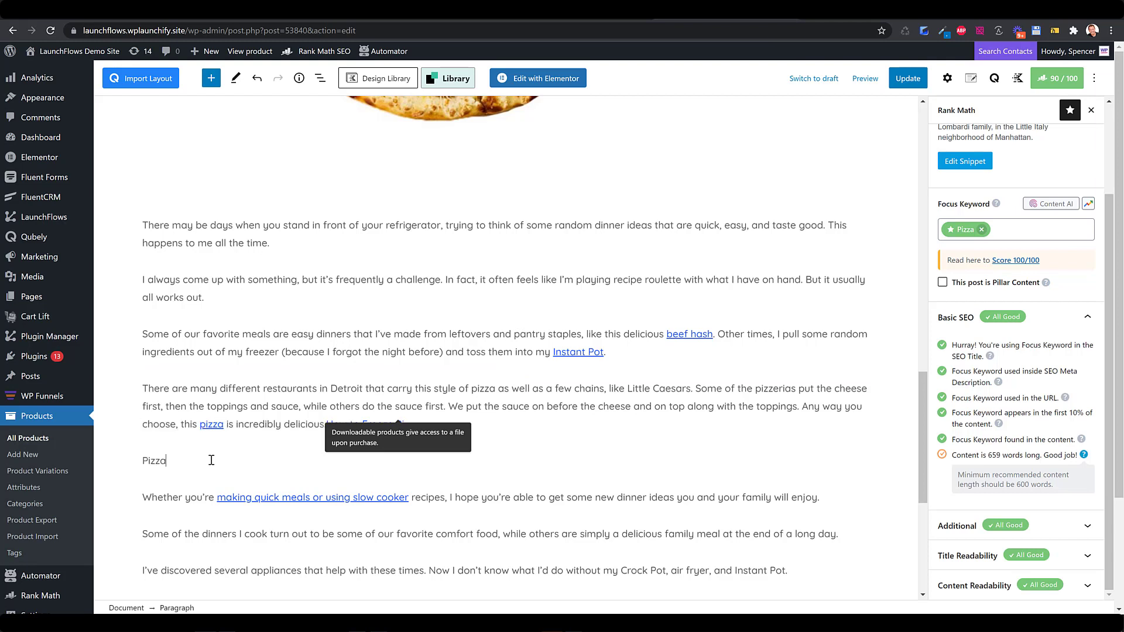
key(ctrl+v)
key(ctrl+v)
key(ctrl+v)
key(ctrl+v)
key(ctrl+v)
key(ctrl+v)
key(ctrl+v)
key(ctrl+v)
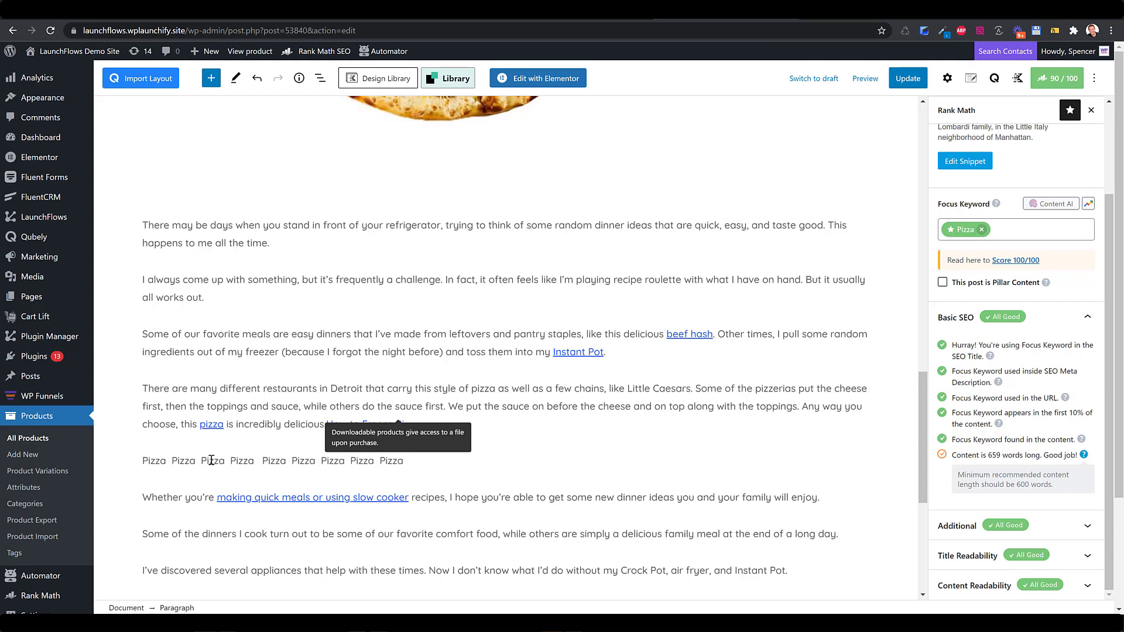
key(ctrl+v)
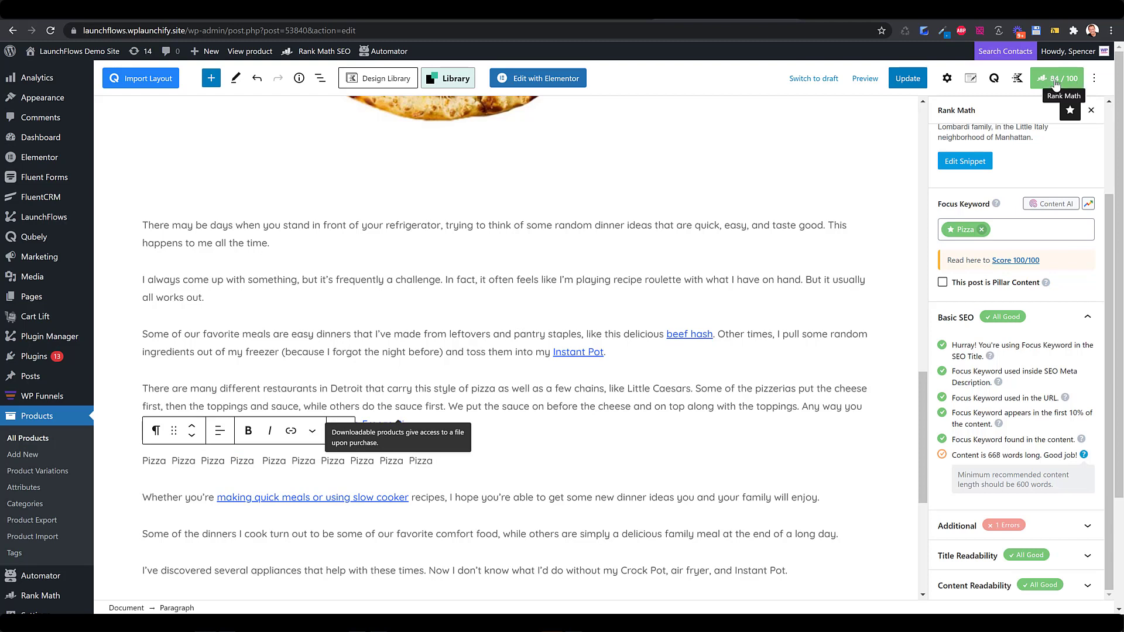
Expand the additional SEO checks and examine the keyword density result.
scroll(1077, 427, down, 3)
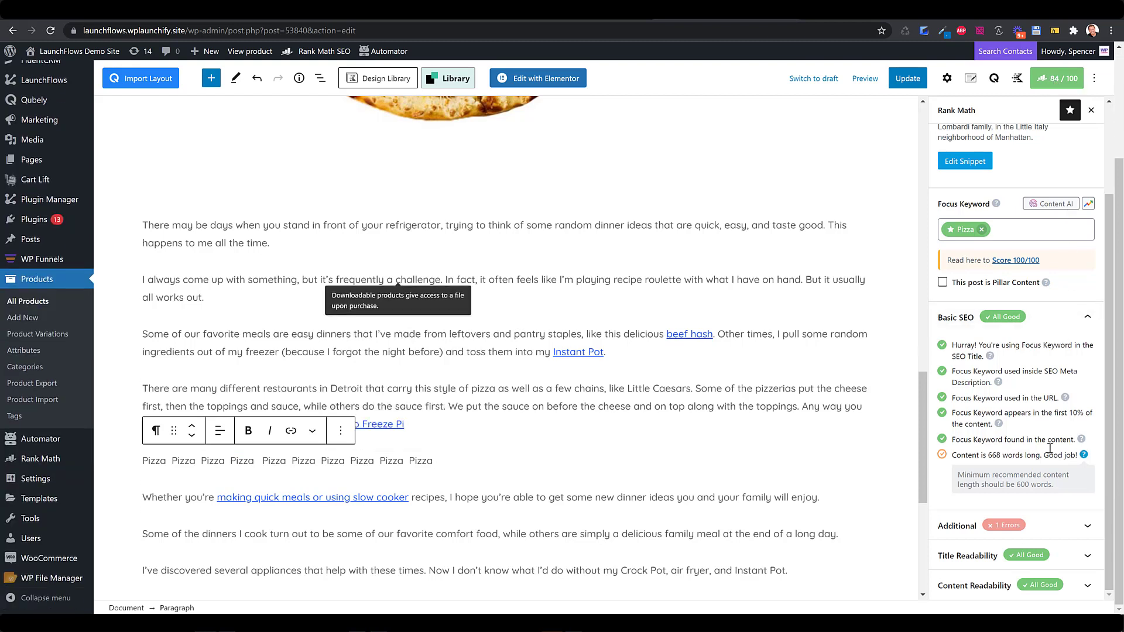
click(1003, 530)
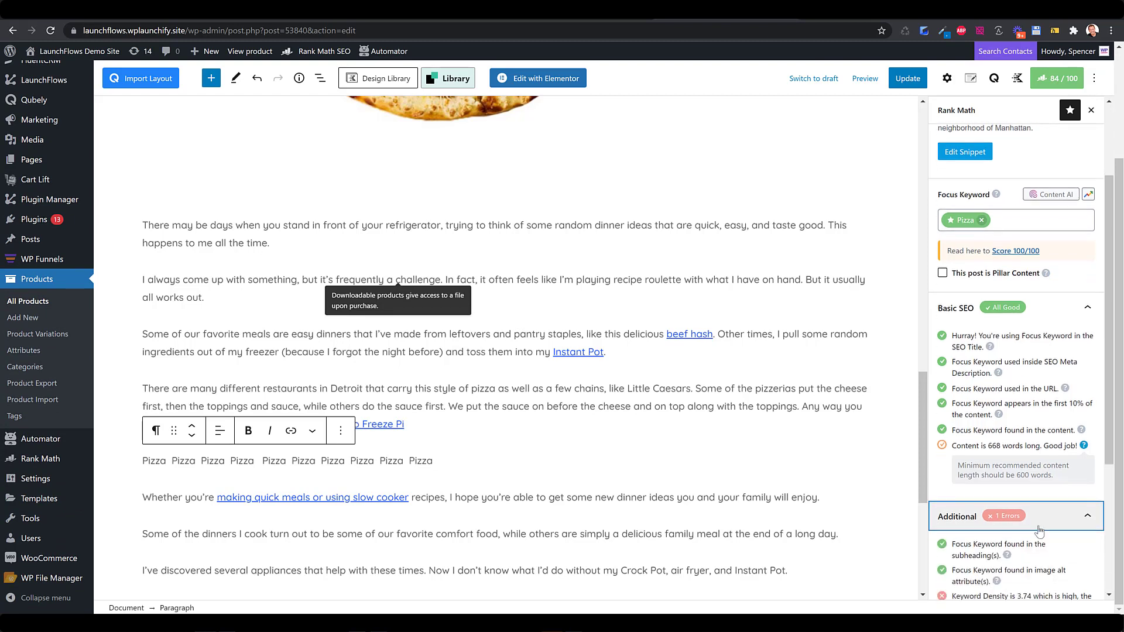
scroll(960, 441, down, 3)
drag(956, 439, 1037, 439)
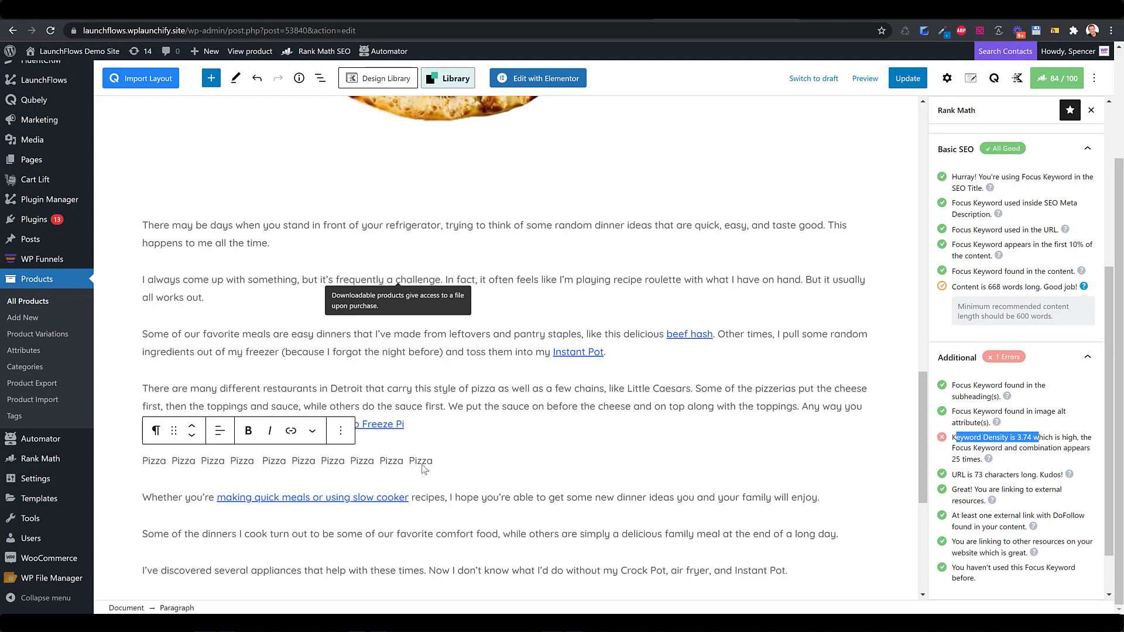
Delete repeated "Pizza" words from the end of the test paragraph until four are left, and check the SEO score.
drag(436, 463, 412, 462)
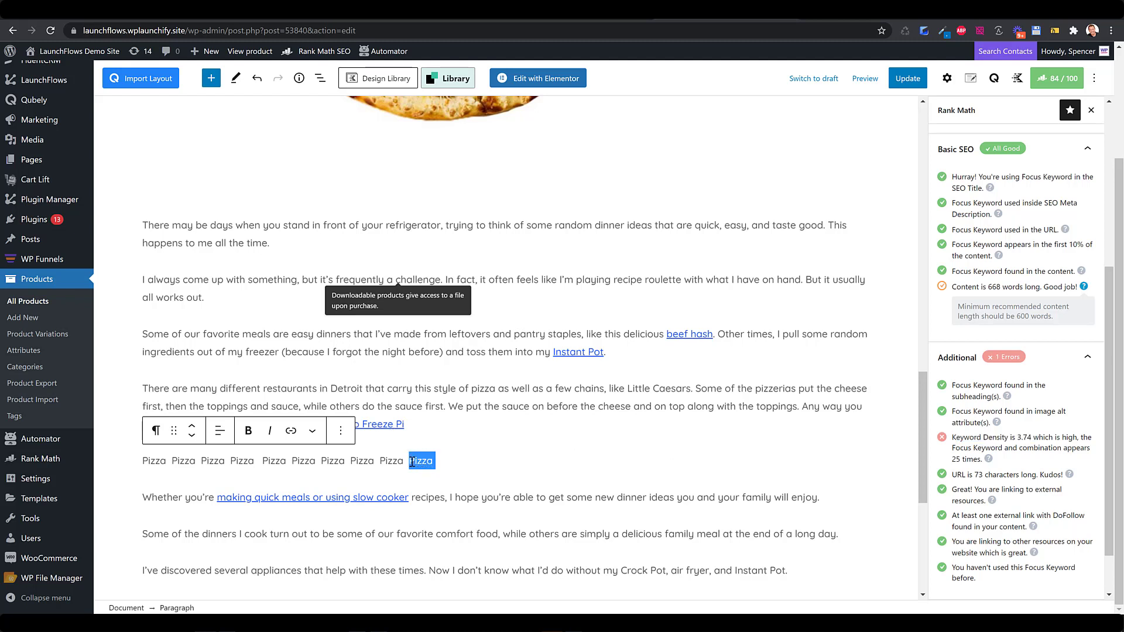
key(BackSpace)
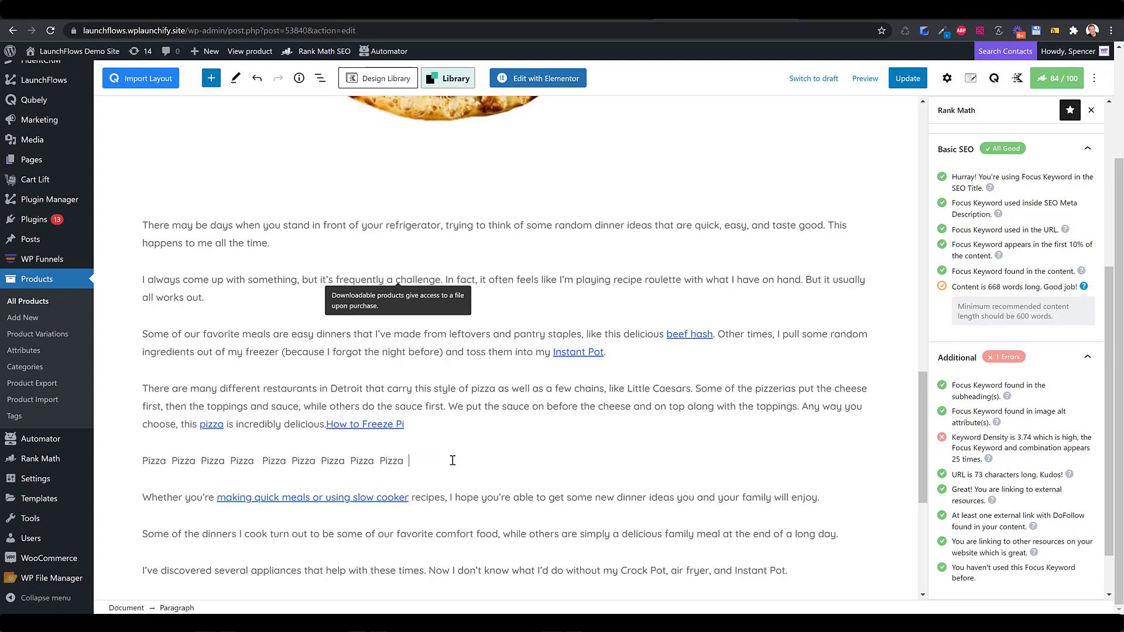
key(BackSpace)
key(BackSpace)
key(BackSpace)
key(BackSpace)
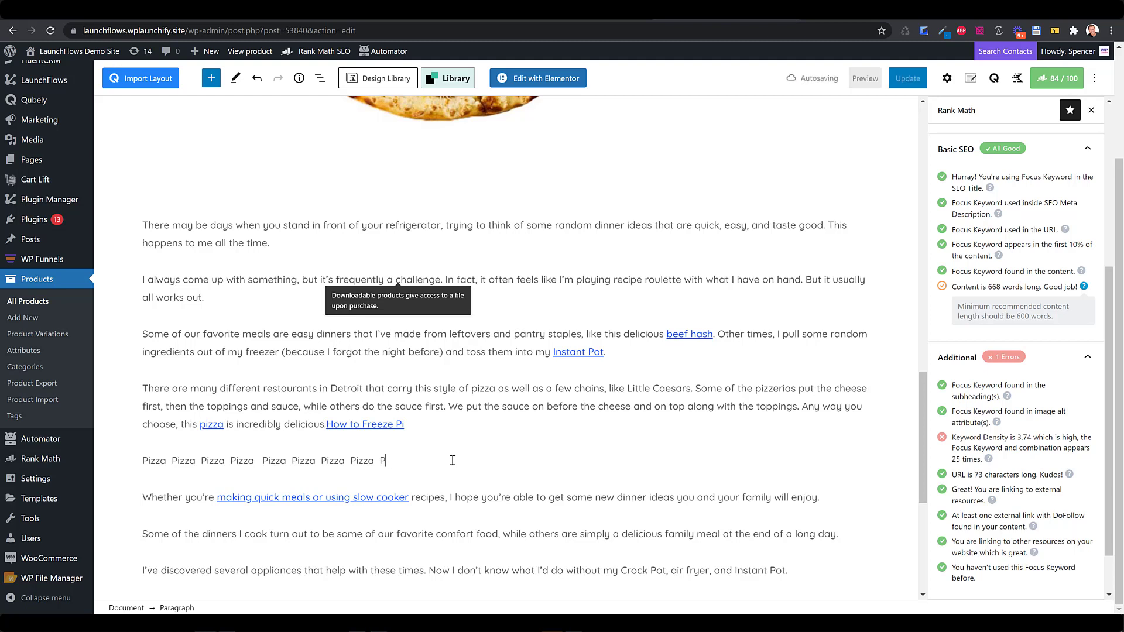
key(BackSpace)
key(BackSpace)
key(BackSpace)
key(BackSpace)
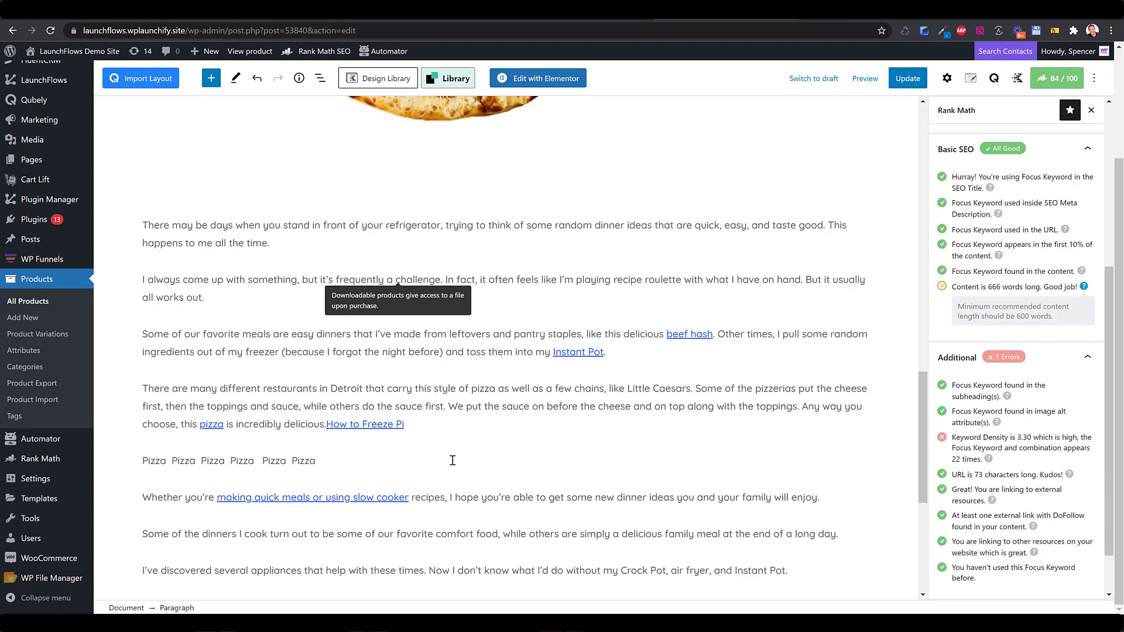
key(BackSpace)
key(BackSpace)
key(BackSpace)
key(BackSpace)
key(BackSpace)
key(BackSpace)
key(BackSpace)
key(BackSpace)
key(BackSpace)
key(BackSpace)
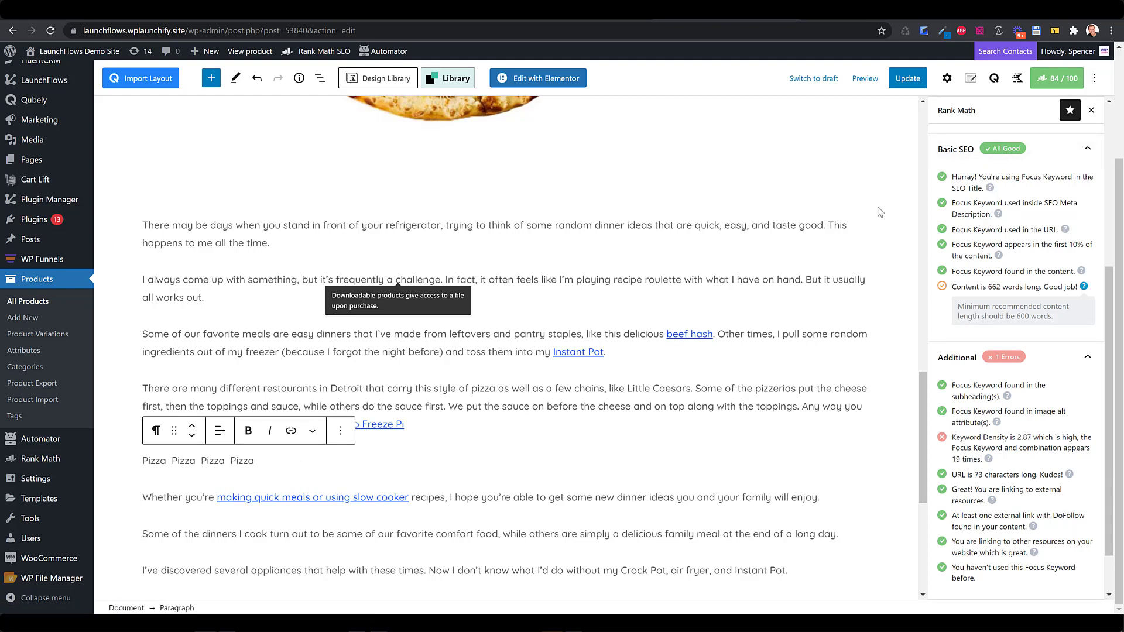
click(878, 231)
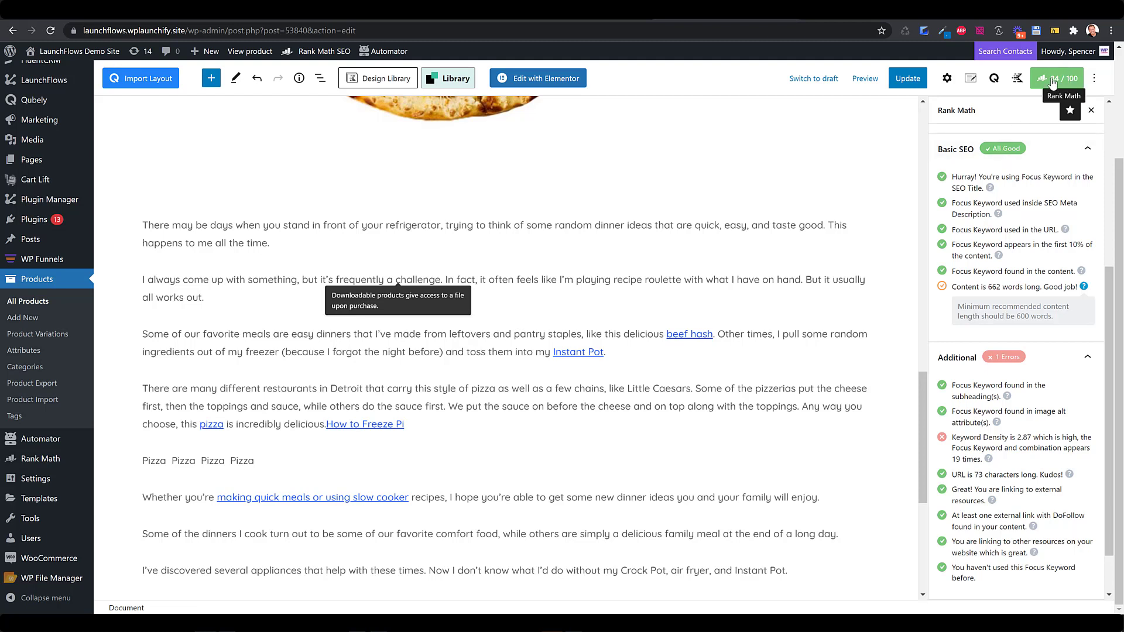
Delete the remaining "Pizza" words together with their paragraph and review the additional SEO checks.
click(268, 461)
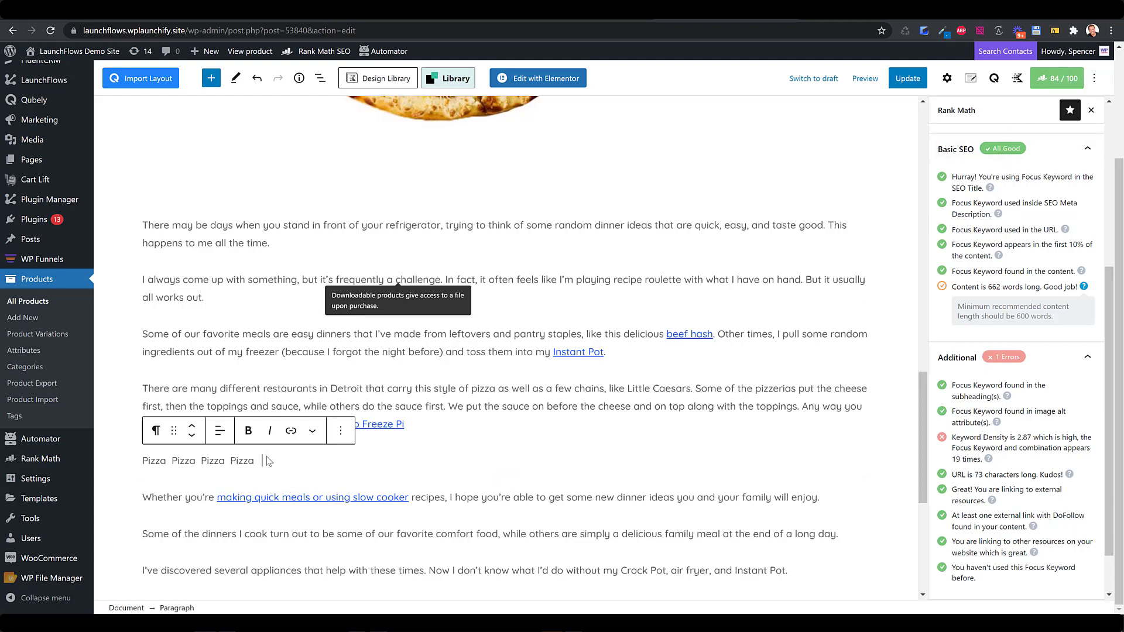
key(BackSpace)
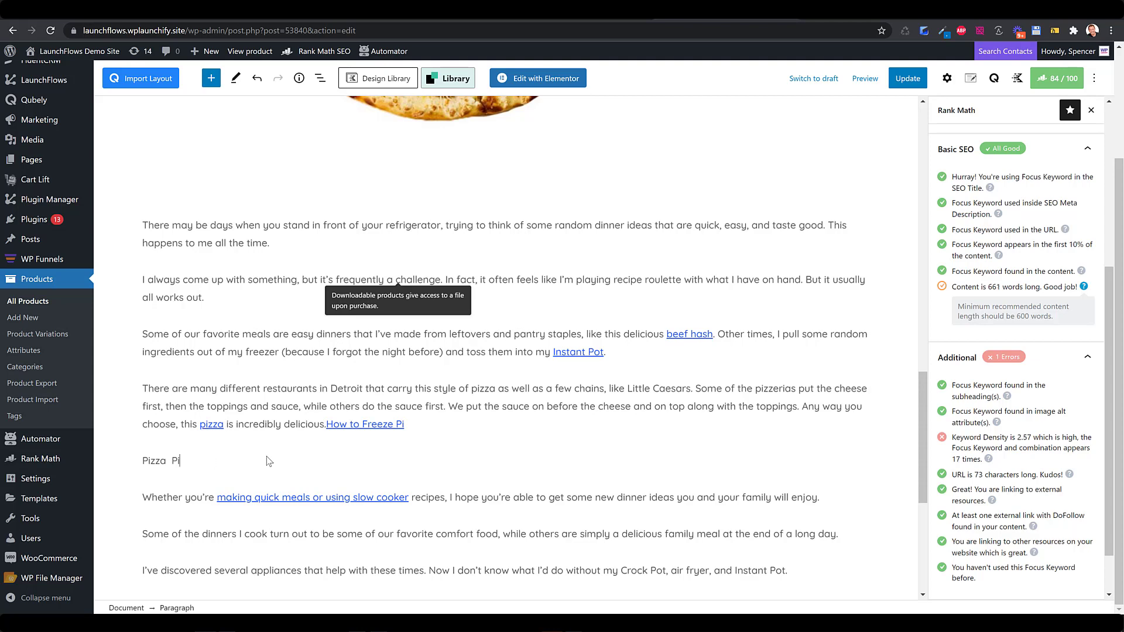
key(BackSpace)
key(BackSpace)
key(BackSpace)
key(BackSpace)
key(BackSpace)
key(BackSpace)
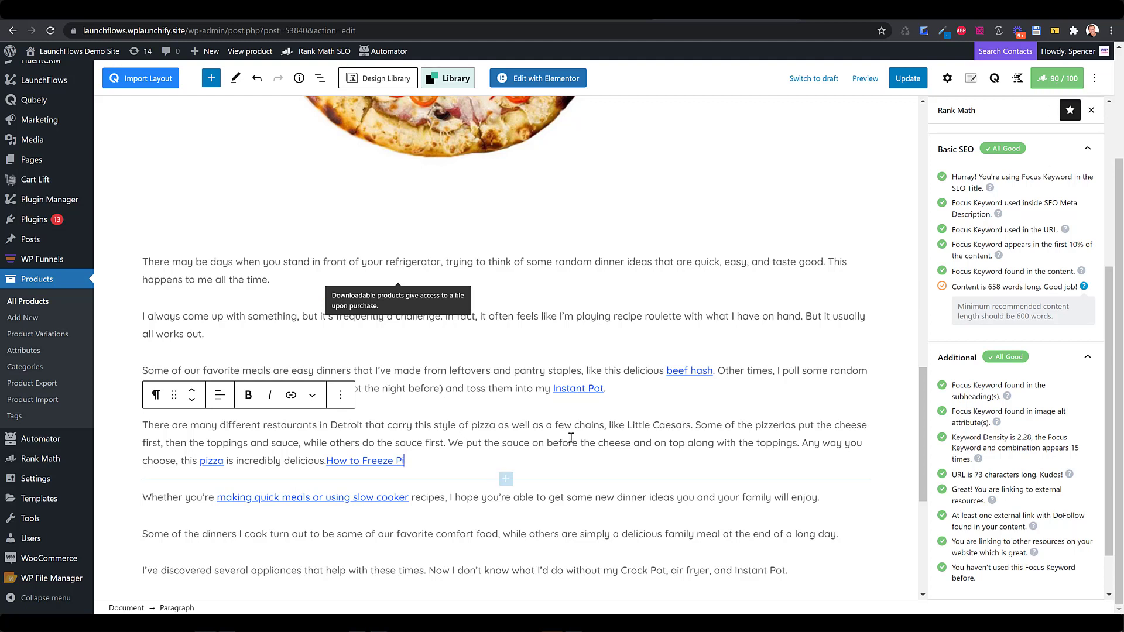
scroll(983, 445, down, 1)
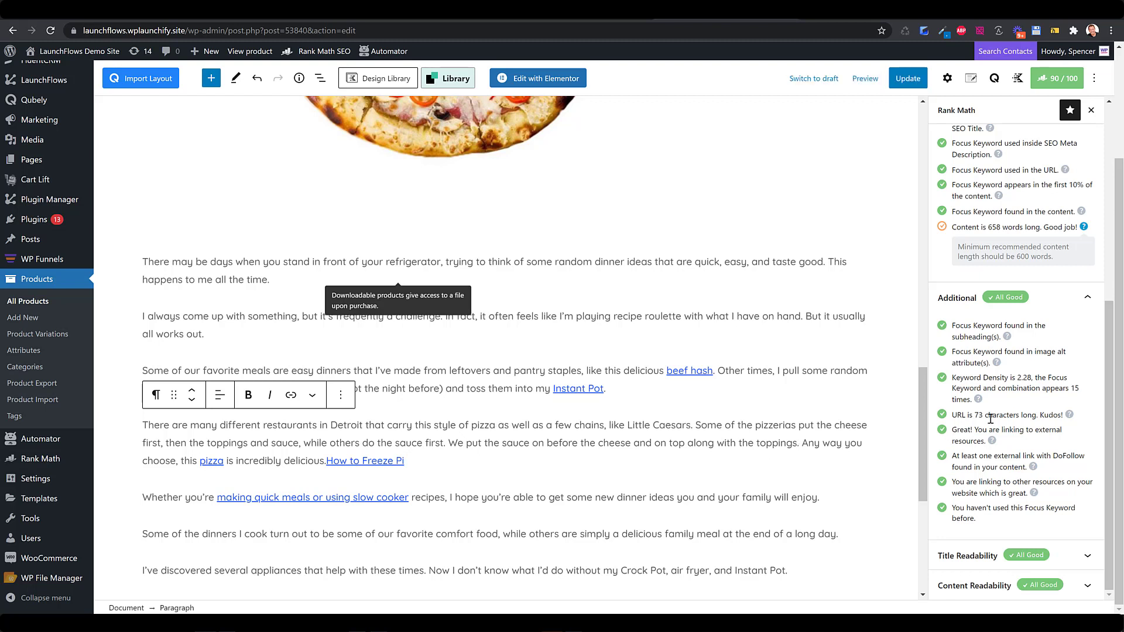
scroll(662, 445, down, 6)
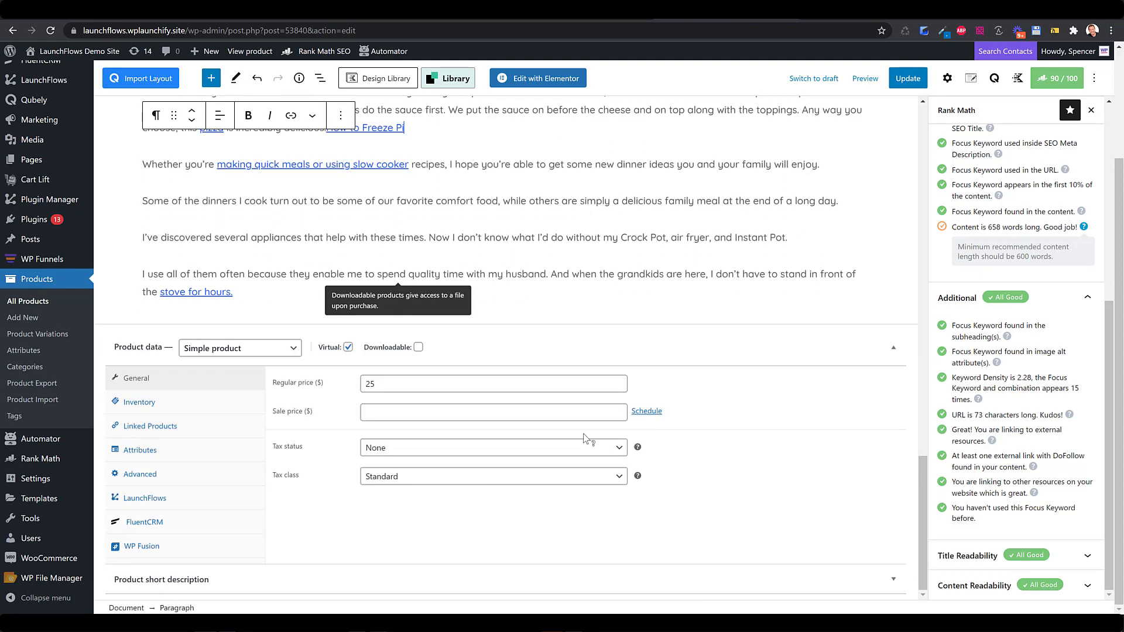
Delete the linked opening words "Dozens of pizzerias in" from the paragraph beneath the ethnic dishes heading and check the internal links result.
scroll(339, 243, up, 5)
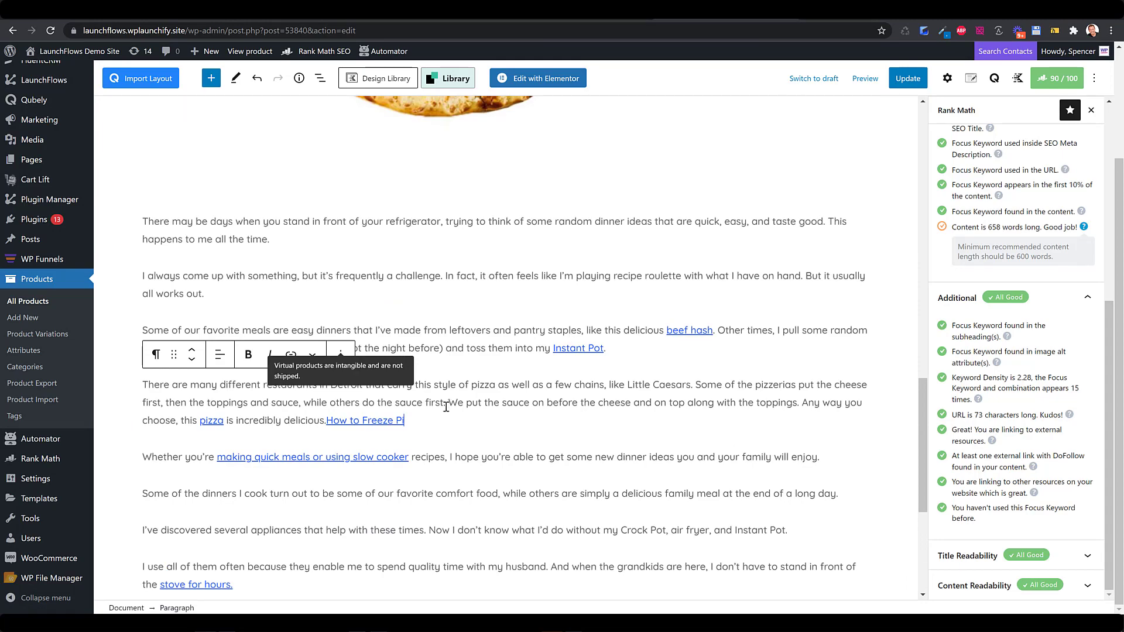
scroll(435, 415, down, 5)
scroll(440, 414, up, 20)
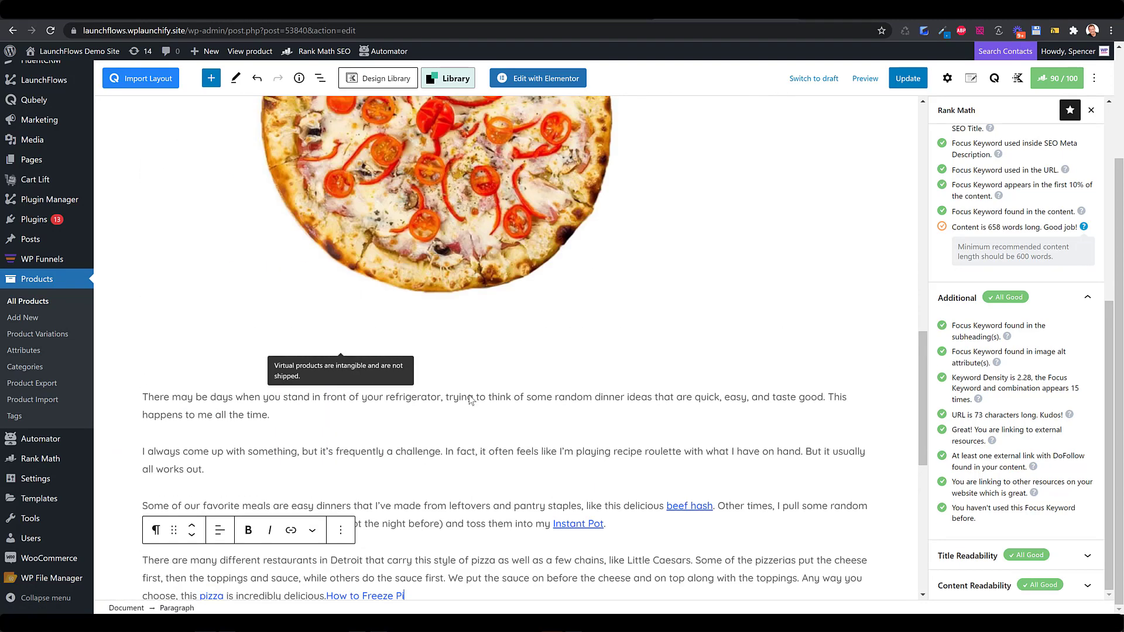
scroll(473, 393, up, 3)
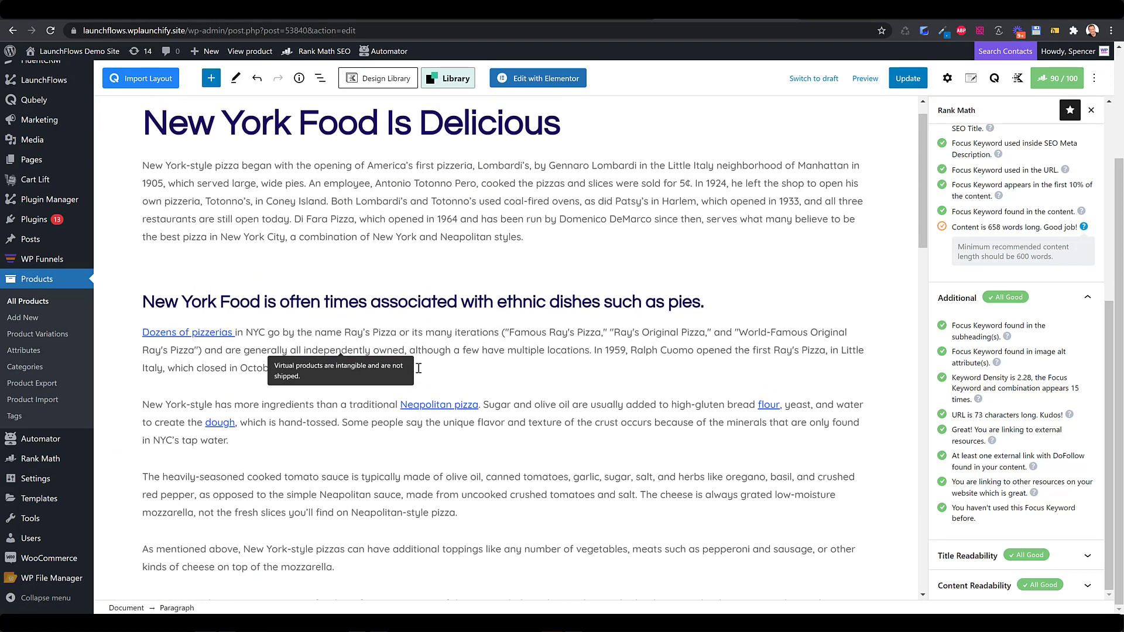
click(212, 332)
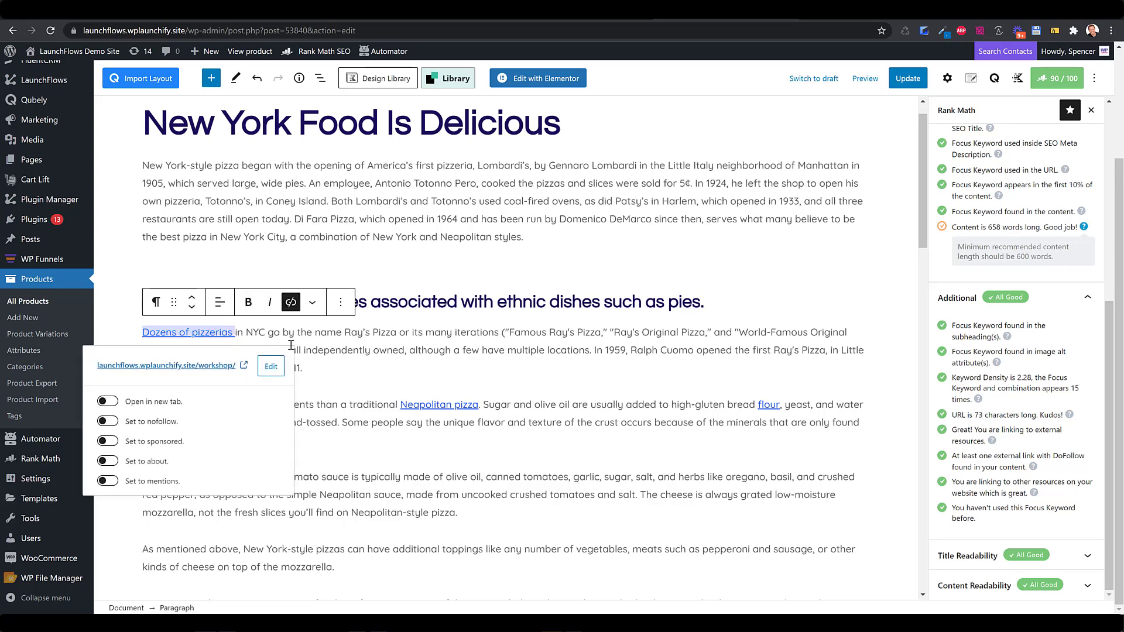
key(Right)
key(Right)
key(shift+Right)
key(shift+Right)
key(shift+Right)
key(shift+Right)
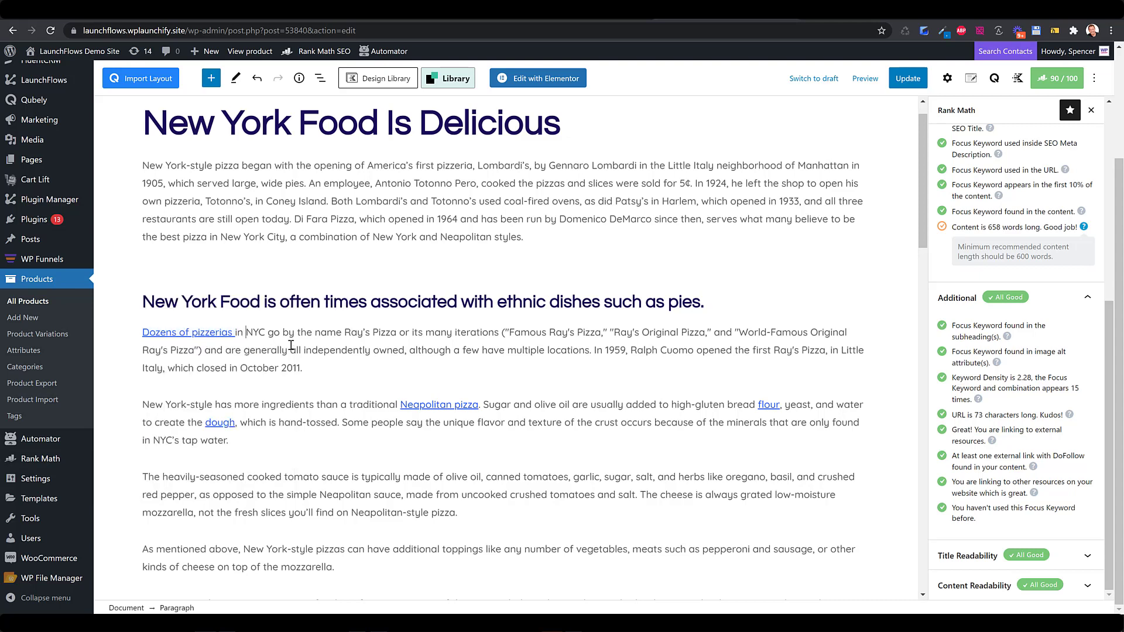
key(shift+Left)
key(shift+Left)
key(shift+Left)
key(shift+Left)
key(shift+Left)
key(shift+Left)
key(shift+Left)
key(shift+Left)
key(shift+Left)
key(shift+Left)
key(shift+Left)
key(shift+Left)
key(shift+Left)
key(shift+Left)
key(shift+Left)
key(shift+Left)
key(shift+Left)
key(shift+Left)
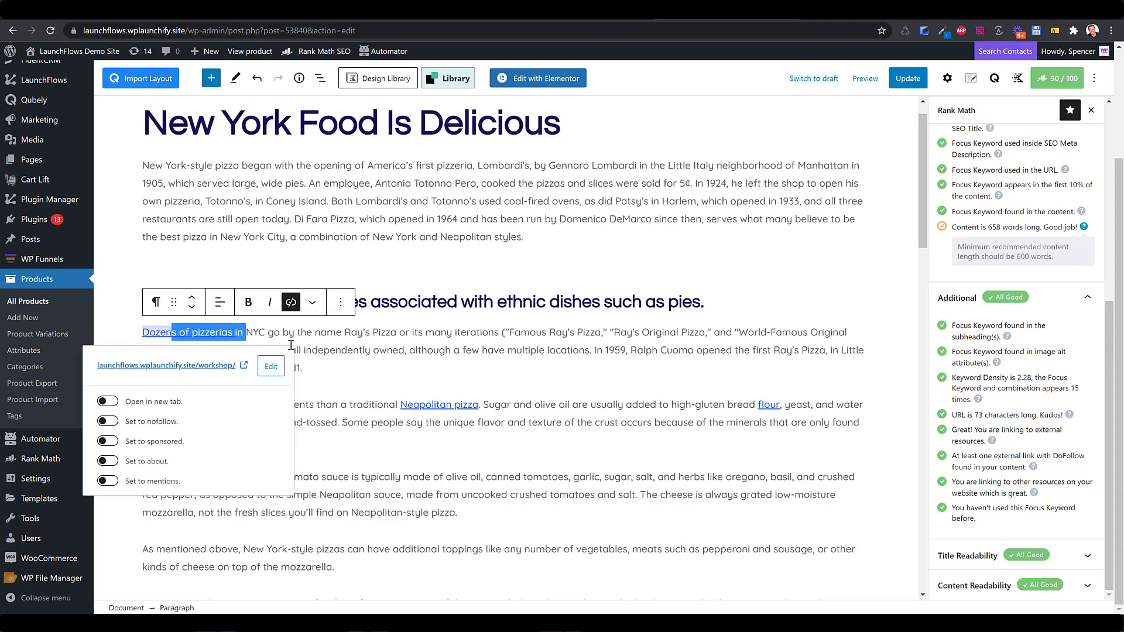
key(BackSpace)
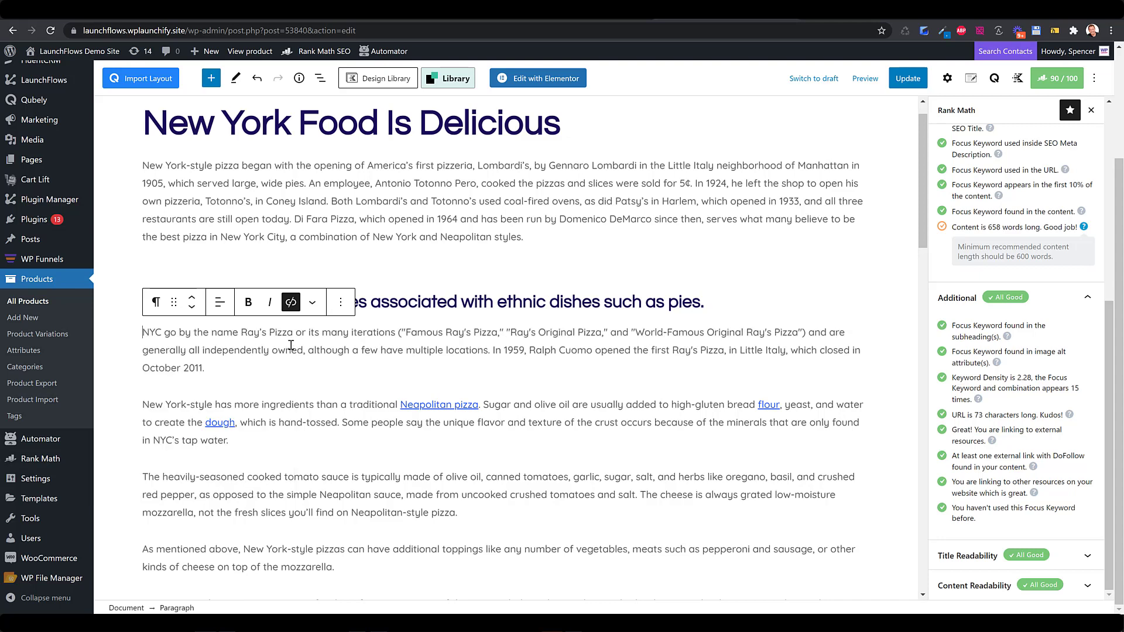
click(863, 231)
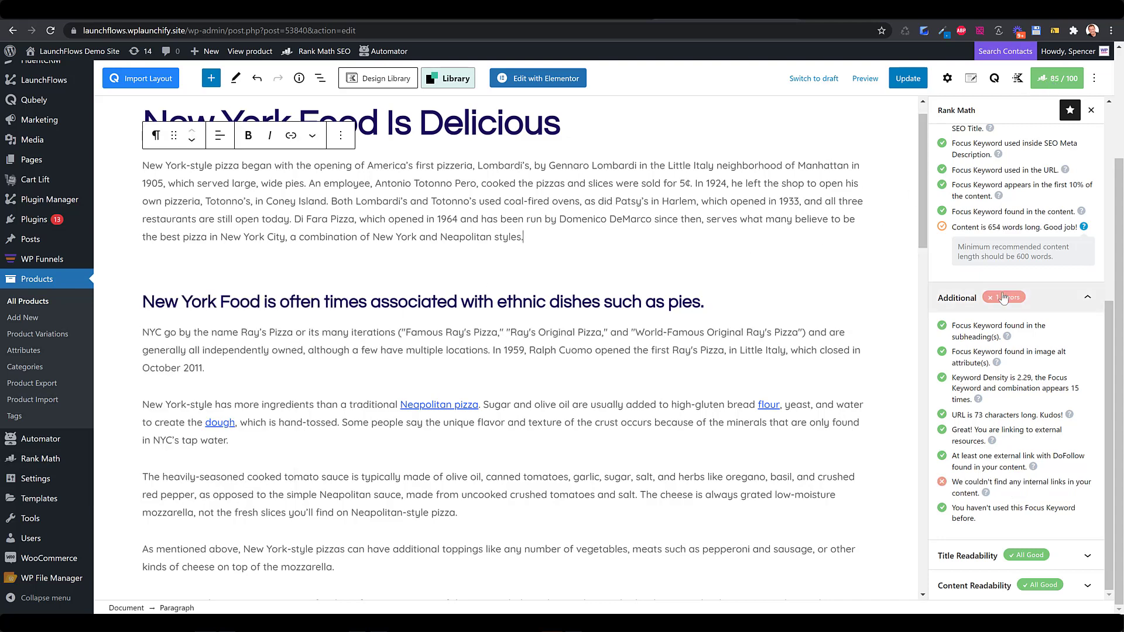
drag(959, 486, 1086, 483)
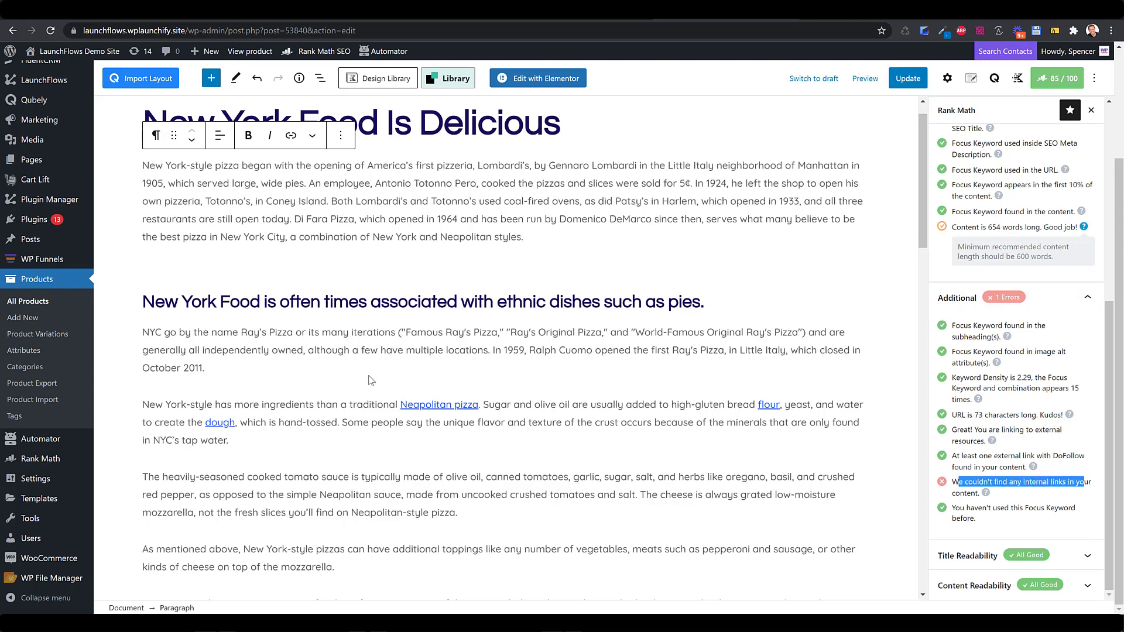
Link the opening words "NYC go by the name Ra" of the same paragraph to the site's Thank You page.
drag(142, 332, 253, 333)
click(291, 303)
click(291, 304)
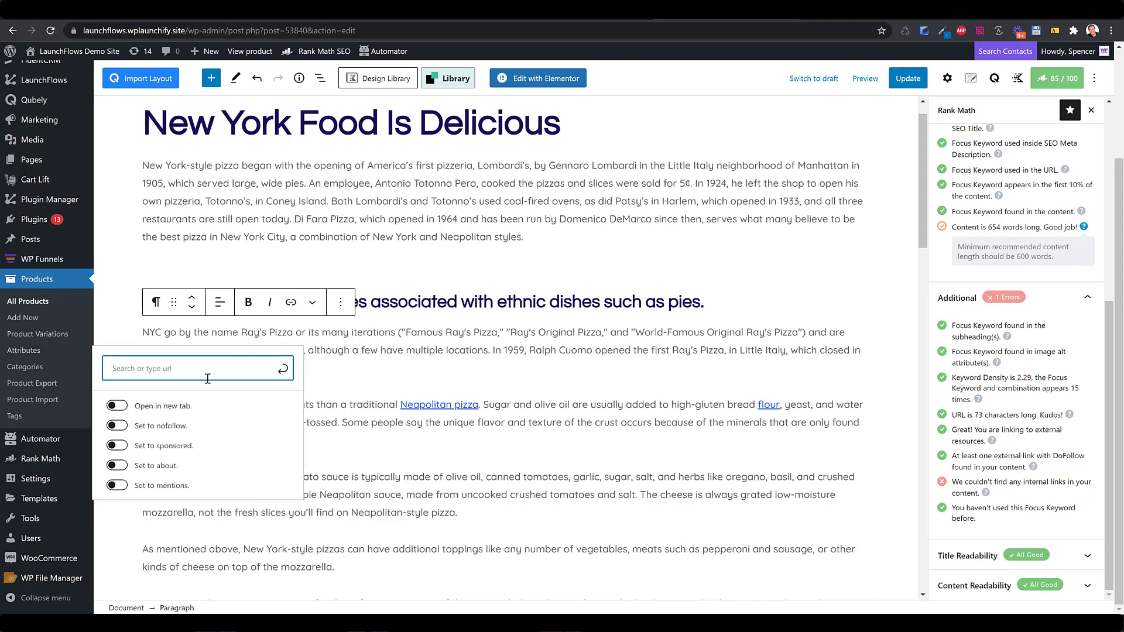
text(/than)
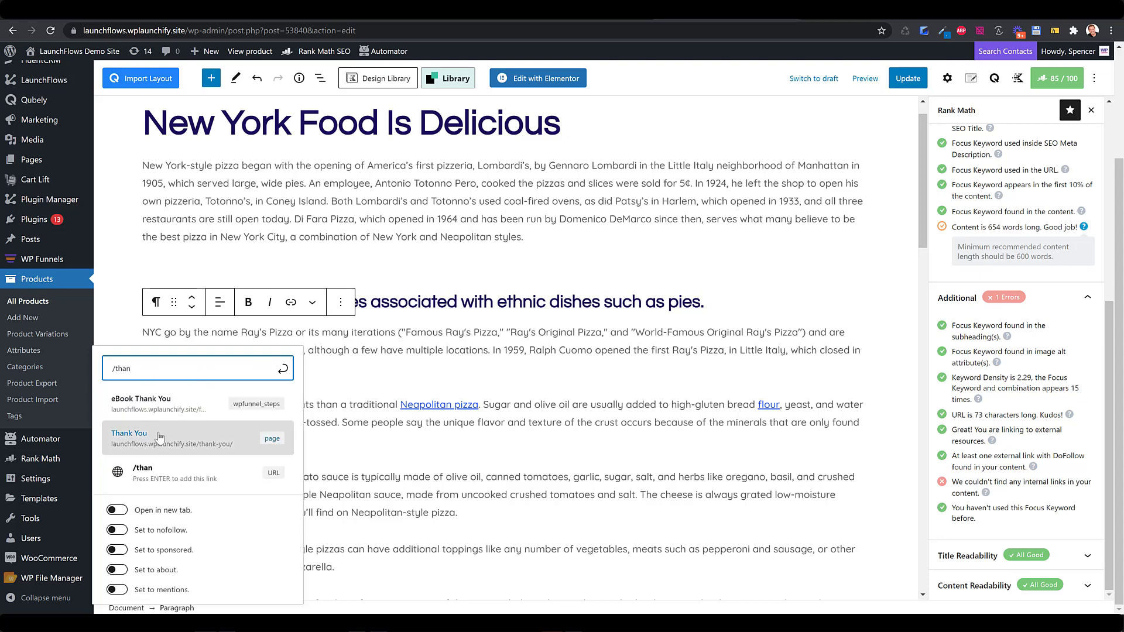
click(155, 439)
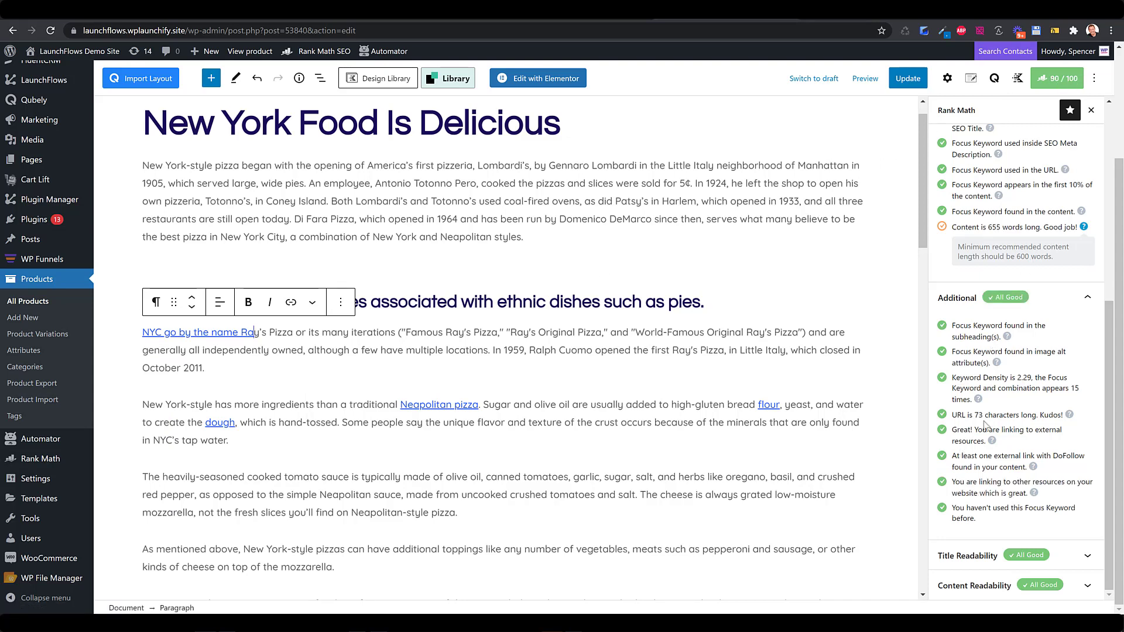
Expand the title and content readability checks and examine the length of the paragraphs in the product description.
click(1062, 558)
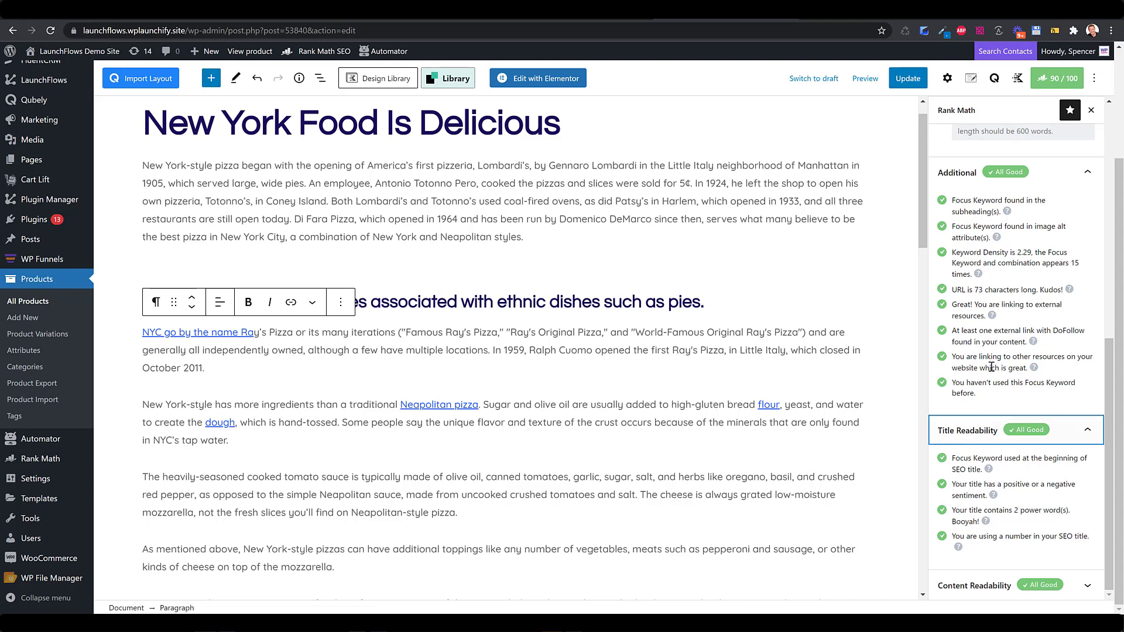
click(983, 587)
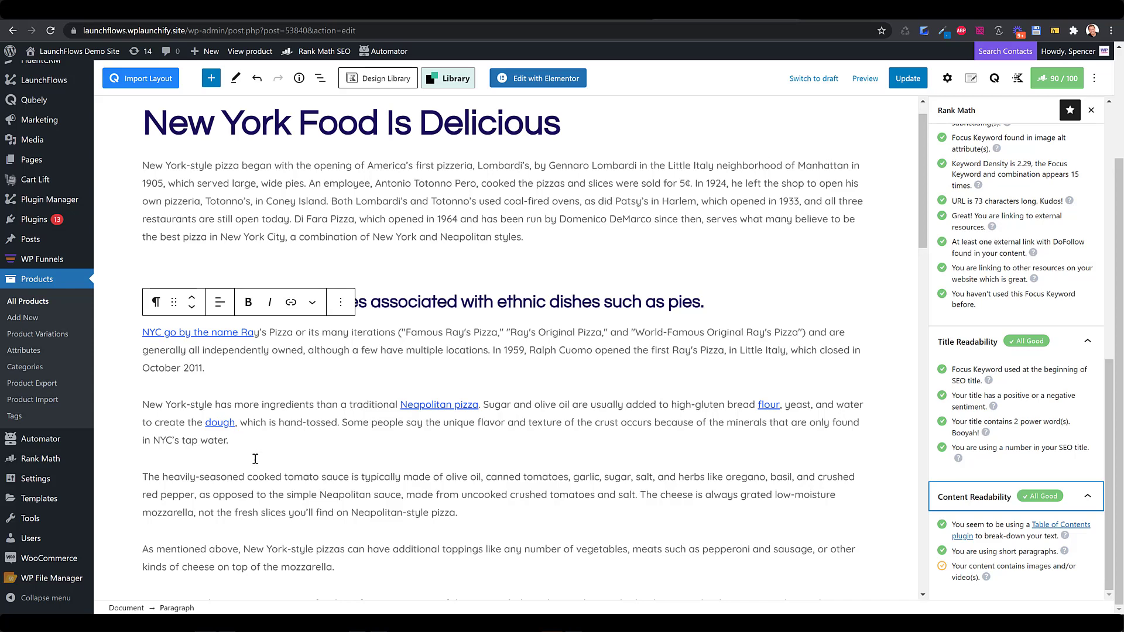
drag(347, 567, 144, 548)
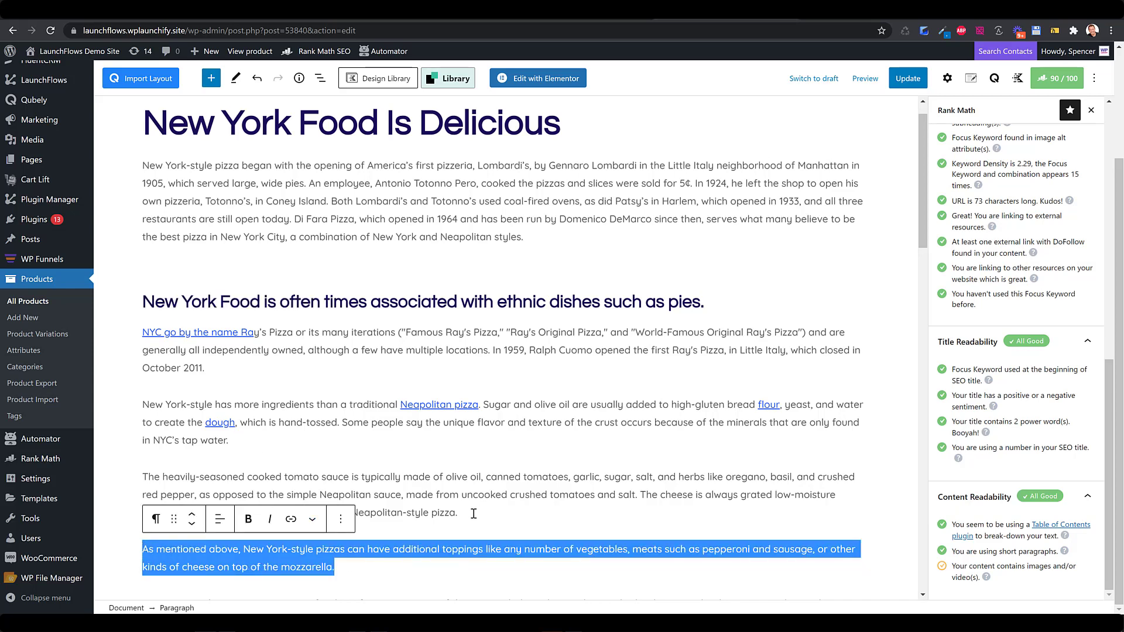
drag(478, 512, 353, 487)
drag(398, 423, 309, 404)
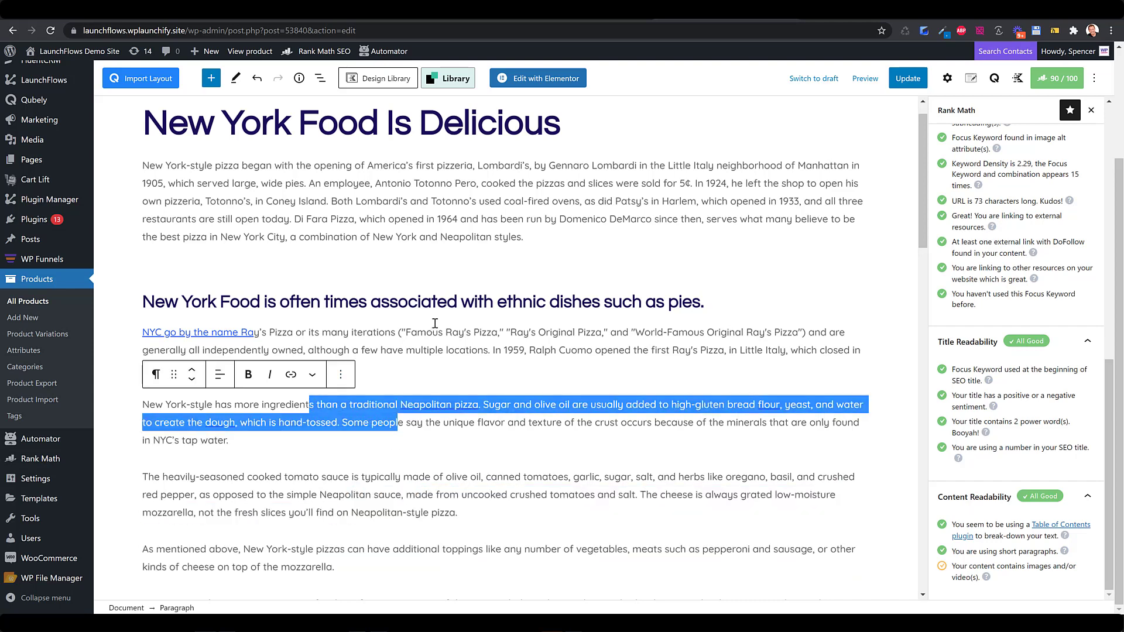
drag(431, 349, 391, 332)
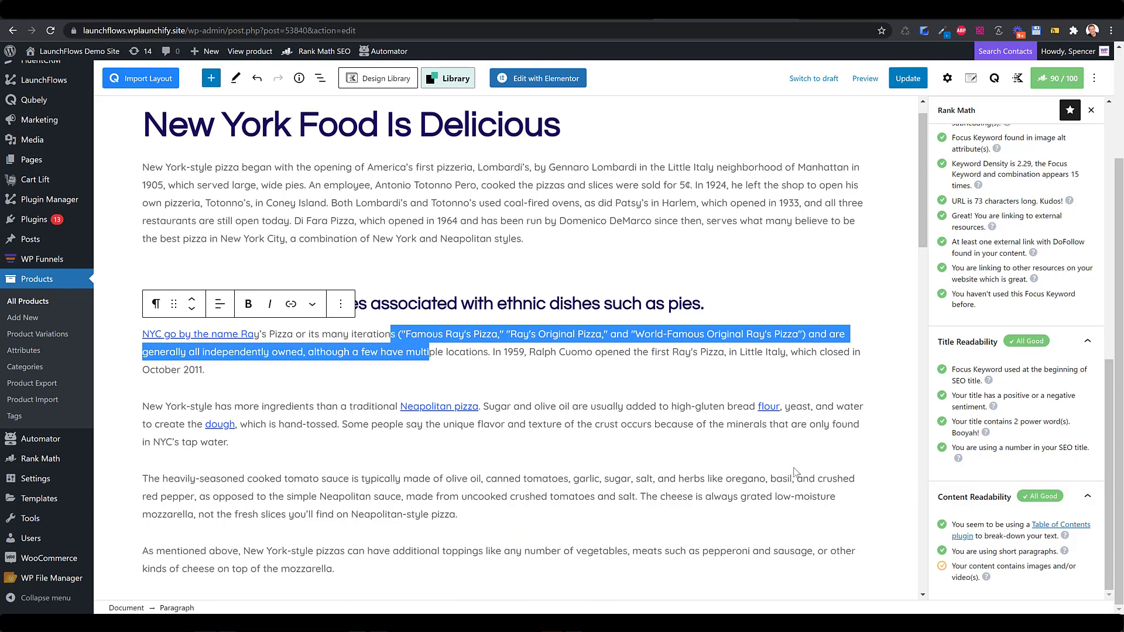
scroll(795, 471, up, 1)
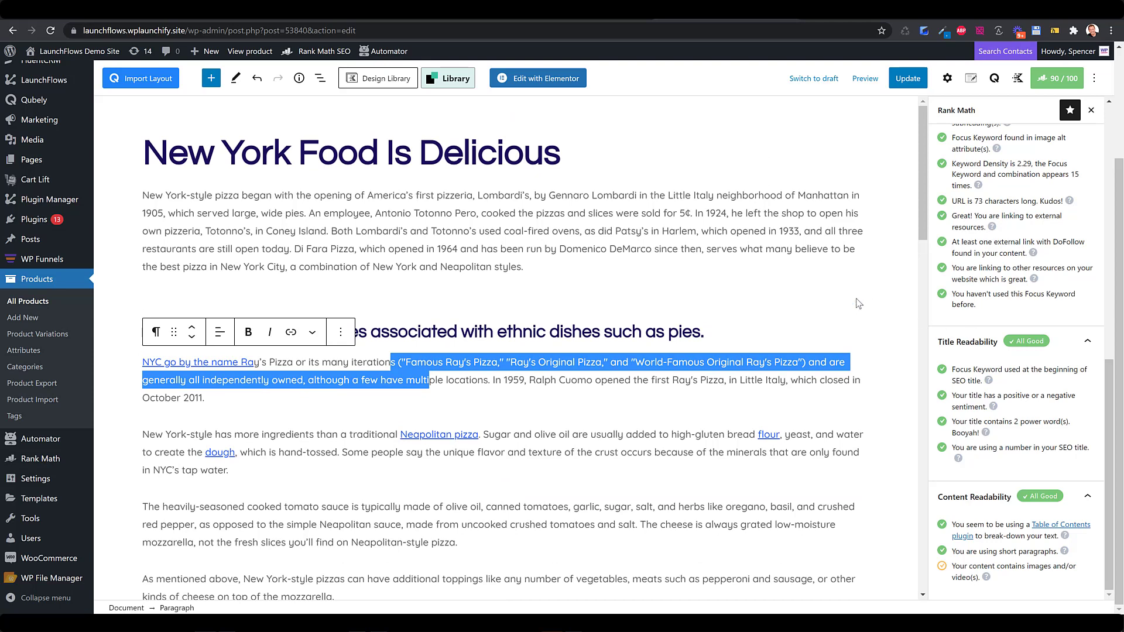
scroll(514, 230, up, 2)
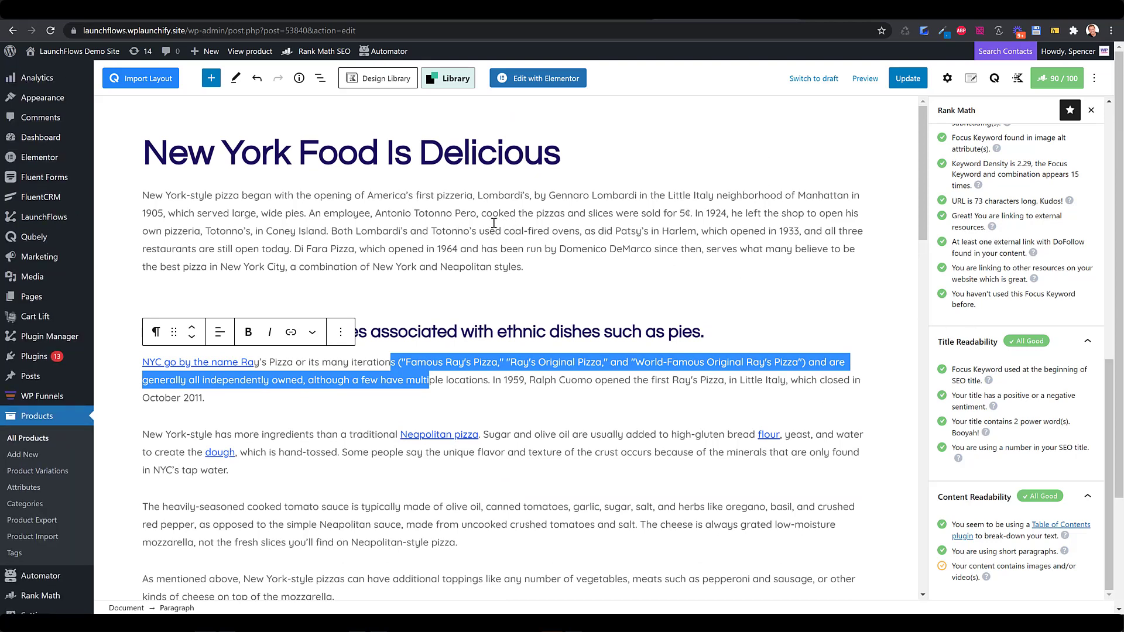
drag(147, 196, 563, 269)
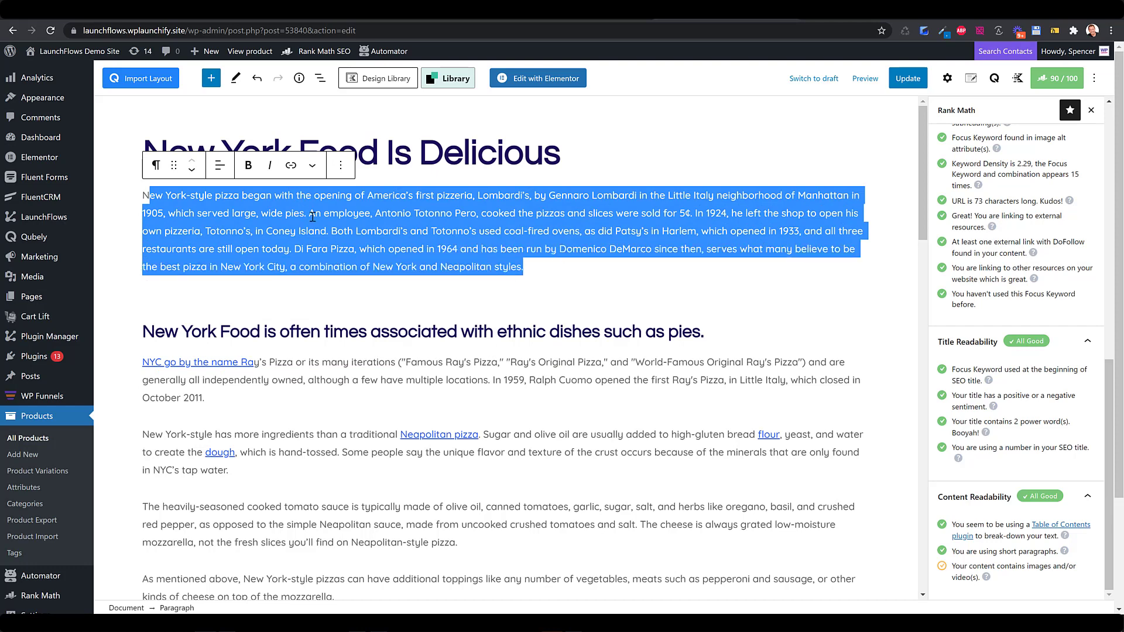
click(558, 273)
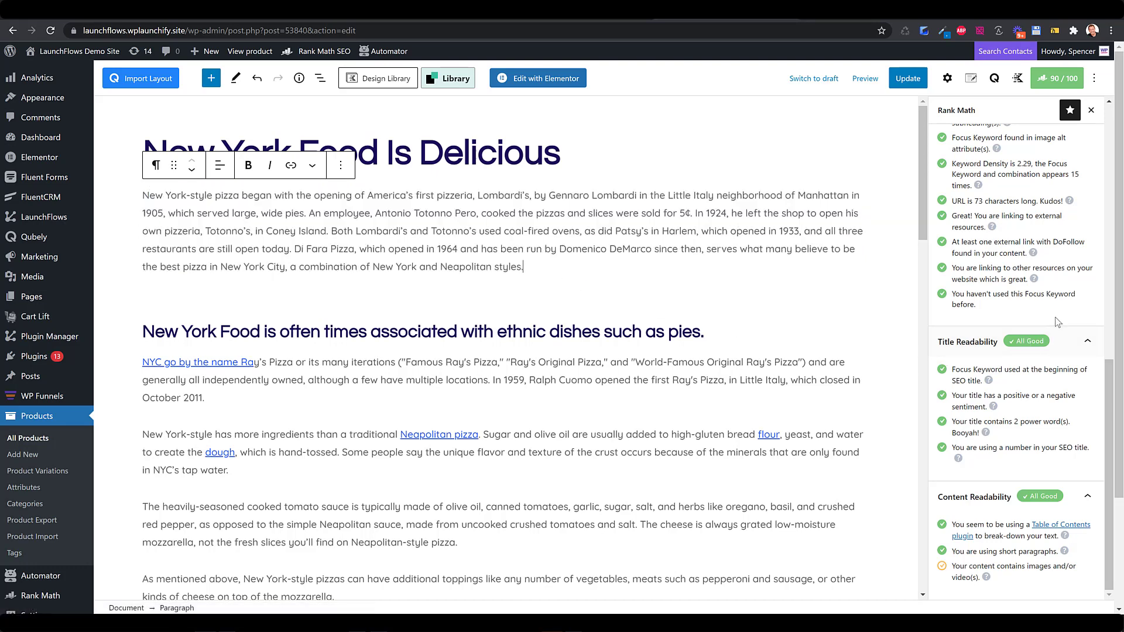
Return to the Rank Math snippet and focus keyword overview, and examine the product's advanced robots meta options.
scroll(1054, 306, up, 6)
scroll(1054, 307, up, 4)
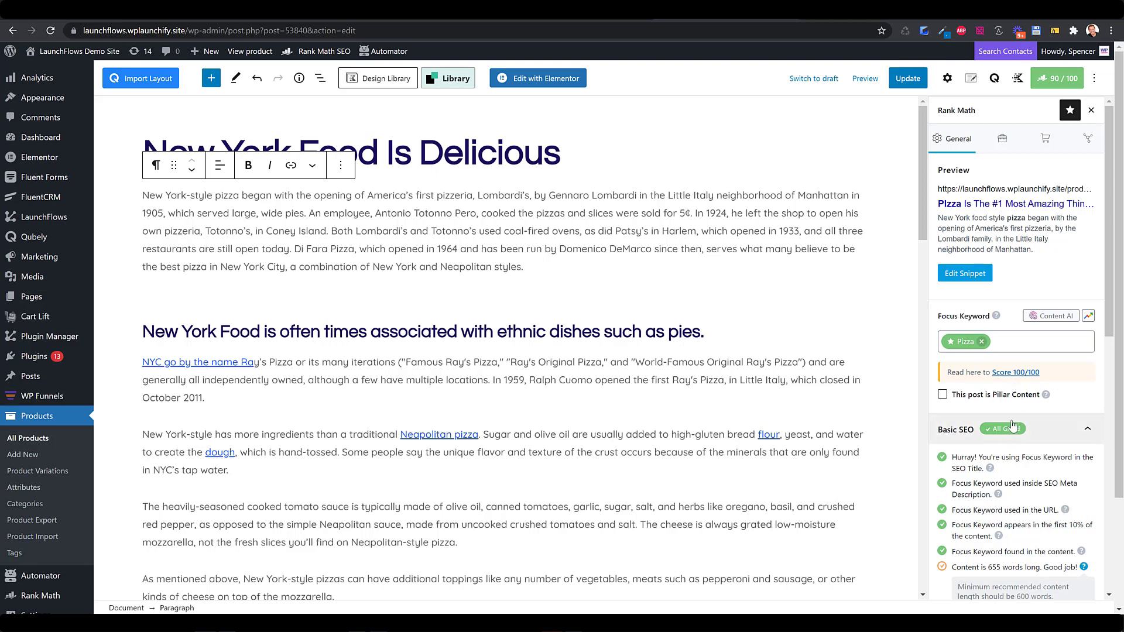
click(1003, 145)
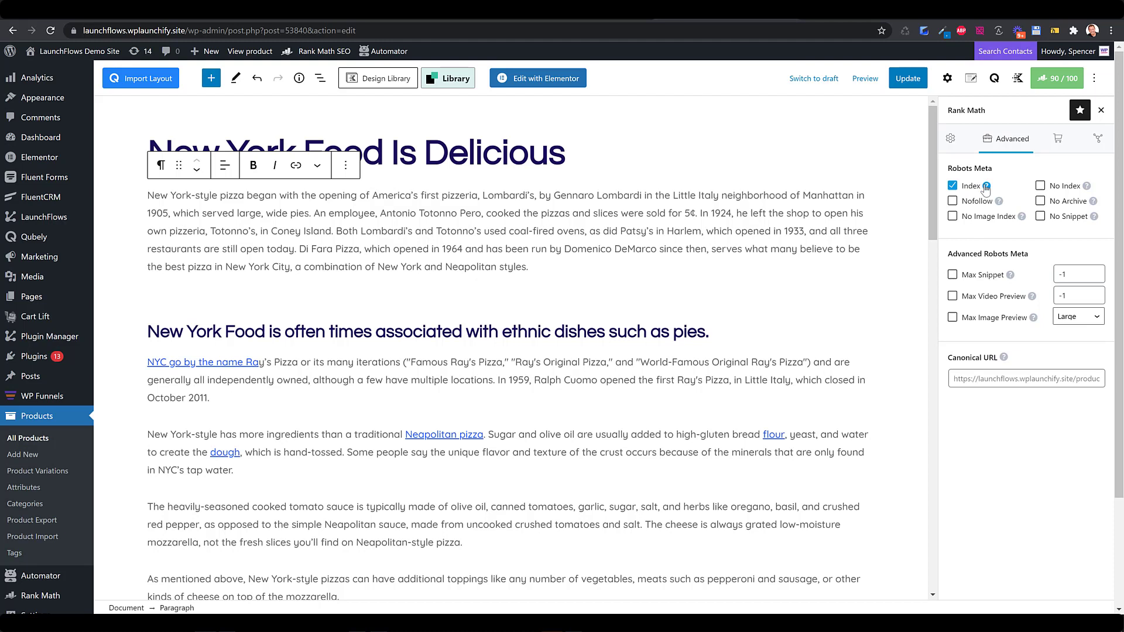
Review the product's schema markup, open the WooCommerce Product schema in the Schema Builder and close it unchanged.
click(1059, 141)
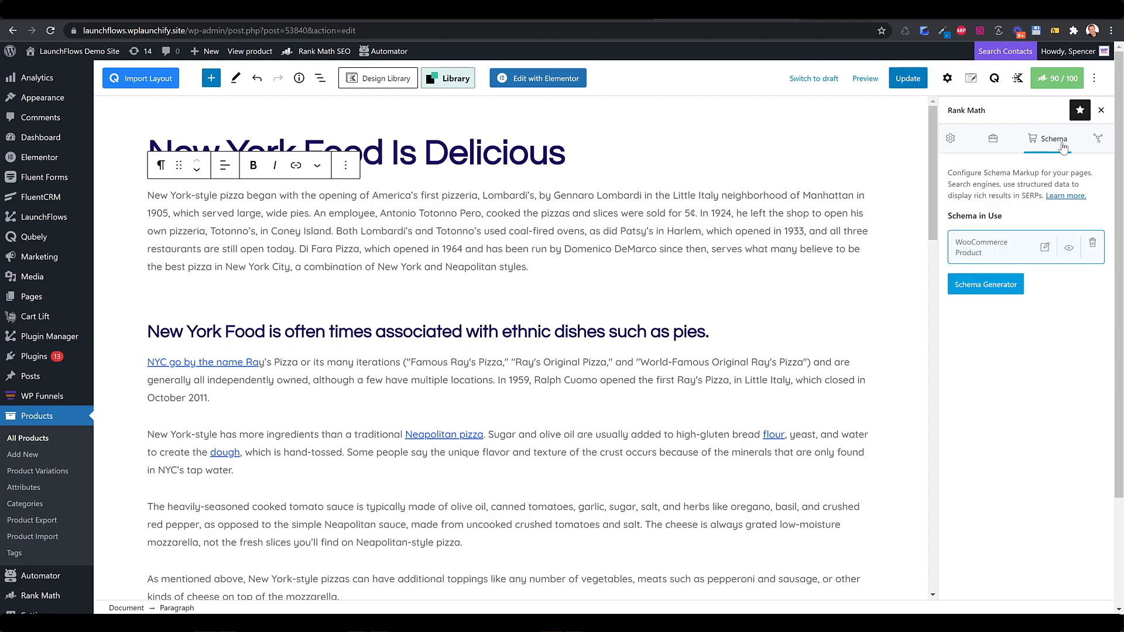
drag(958, 245, 982, 252)
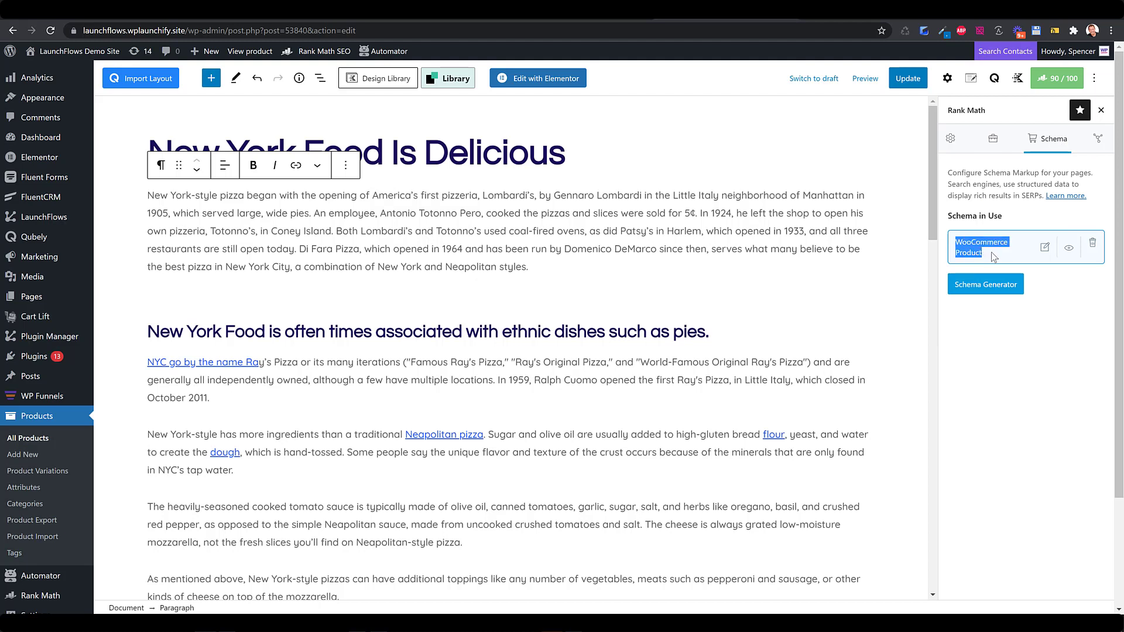
click(995, 256)
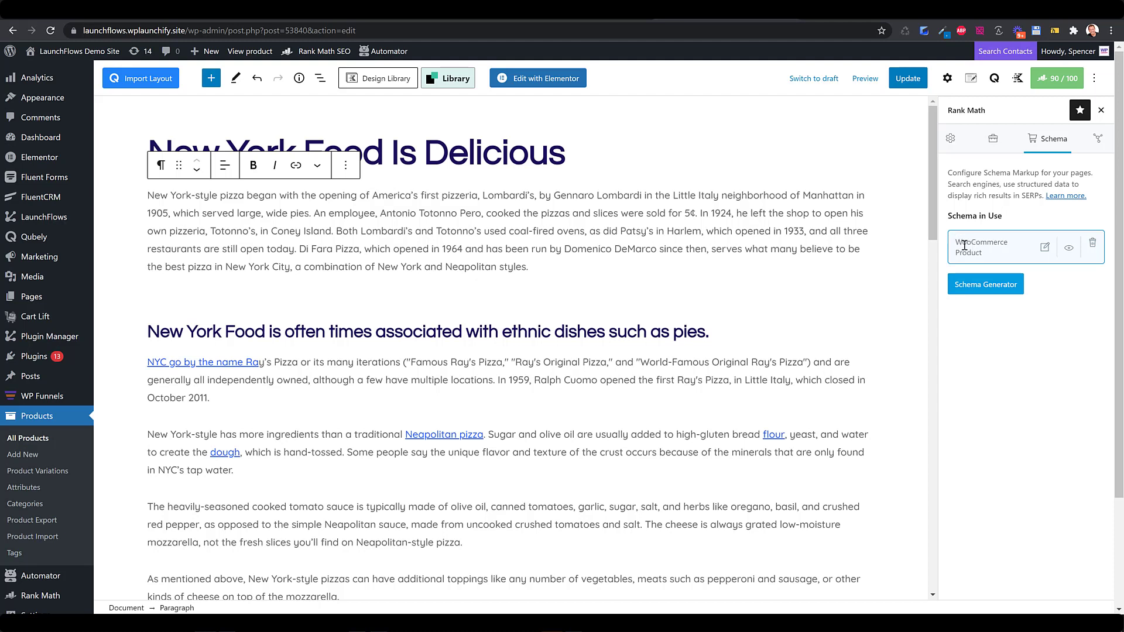
drag(957, 242, 1002, 258)
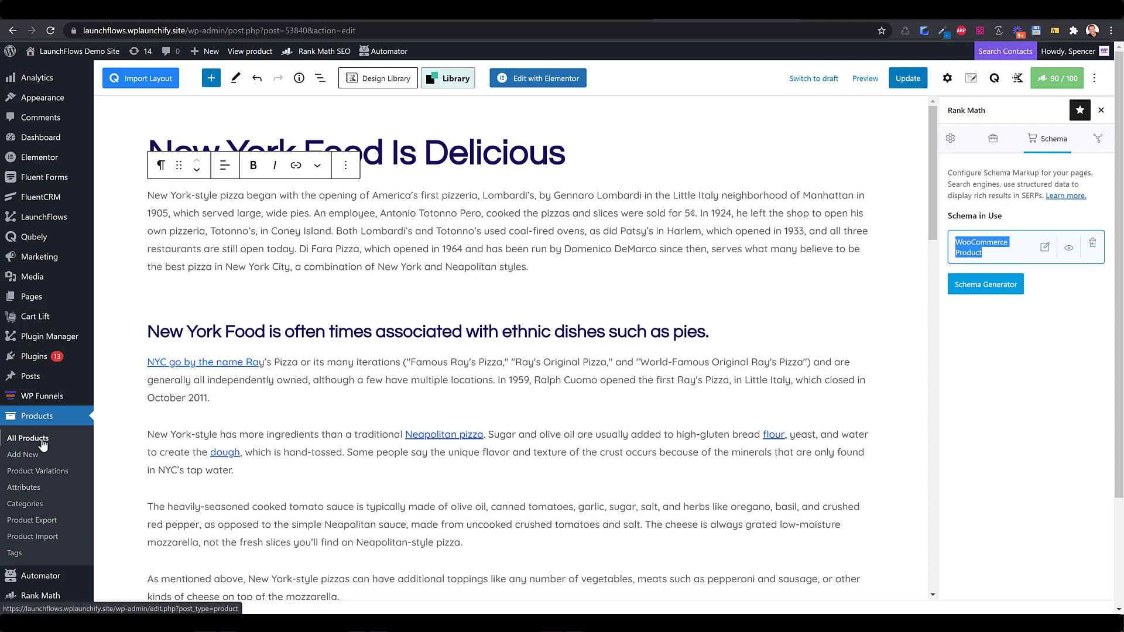
click(1047, 249)
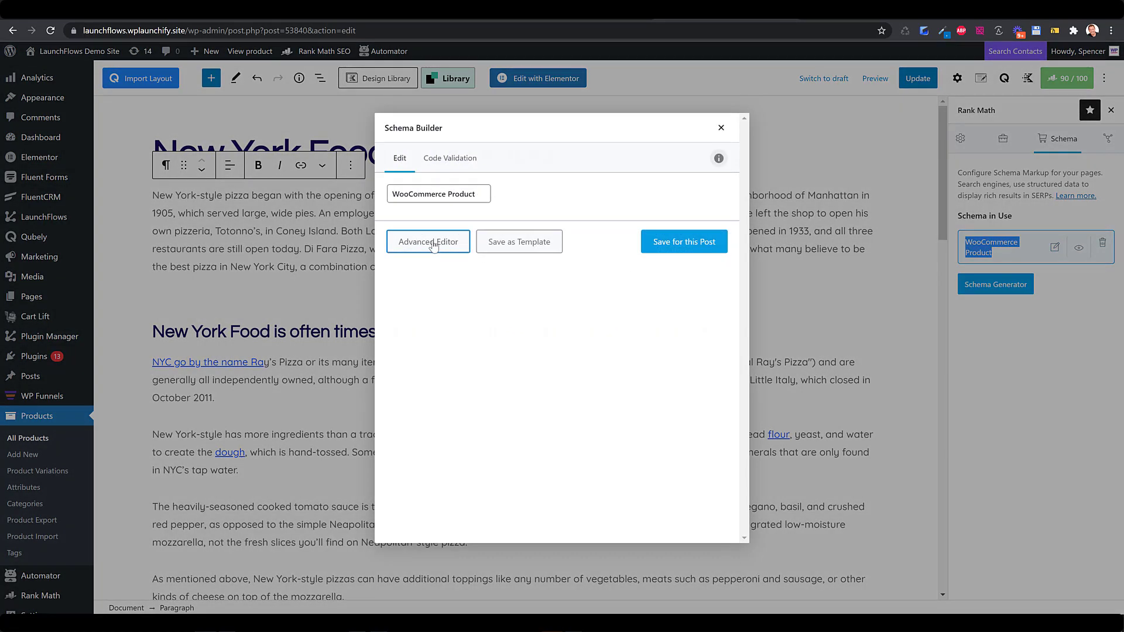
click(721, 128)
click(841, 274)
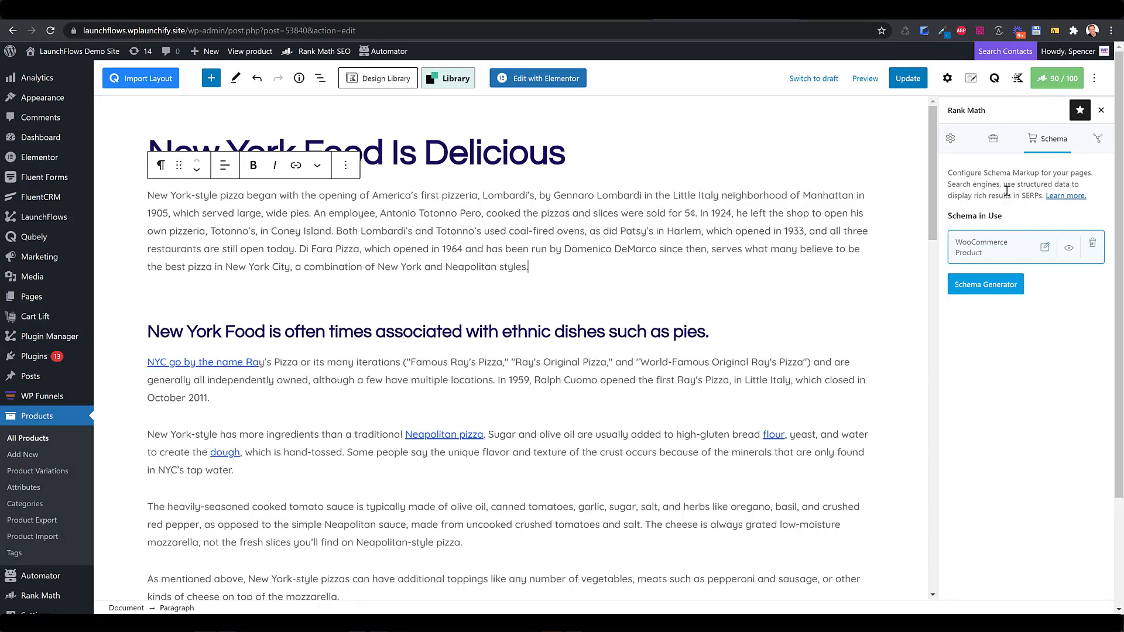
Review the Facebook sharing preview with its image, title and description options, and close the snippet editor.
click(1101, 141)
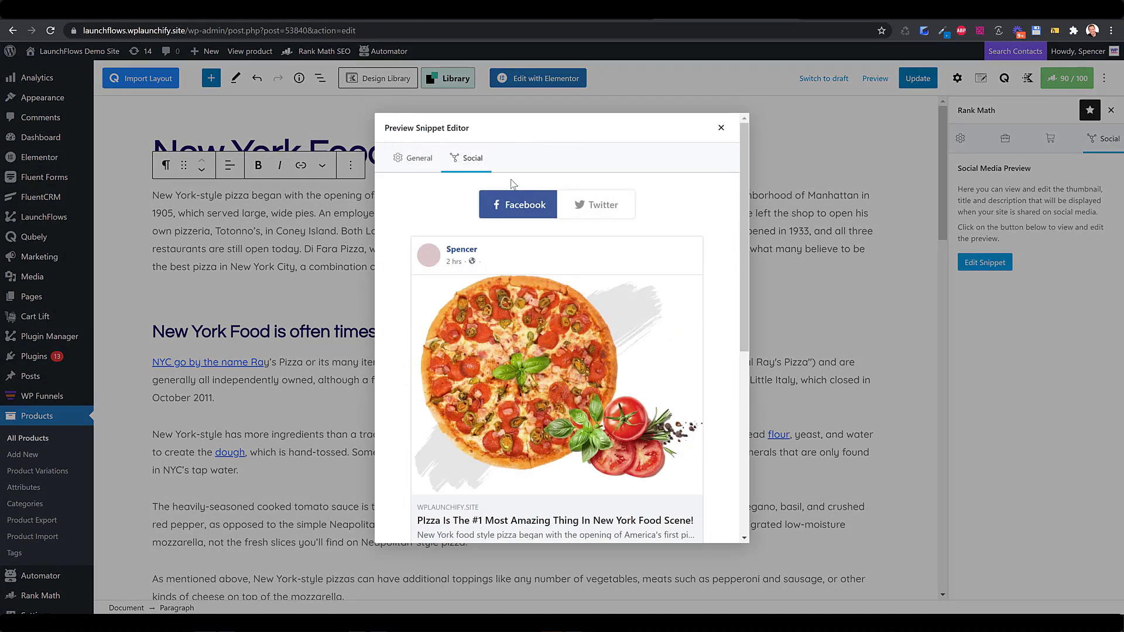
scroll(511, 209, down, 5)
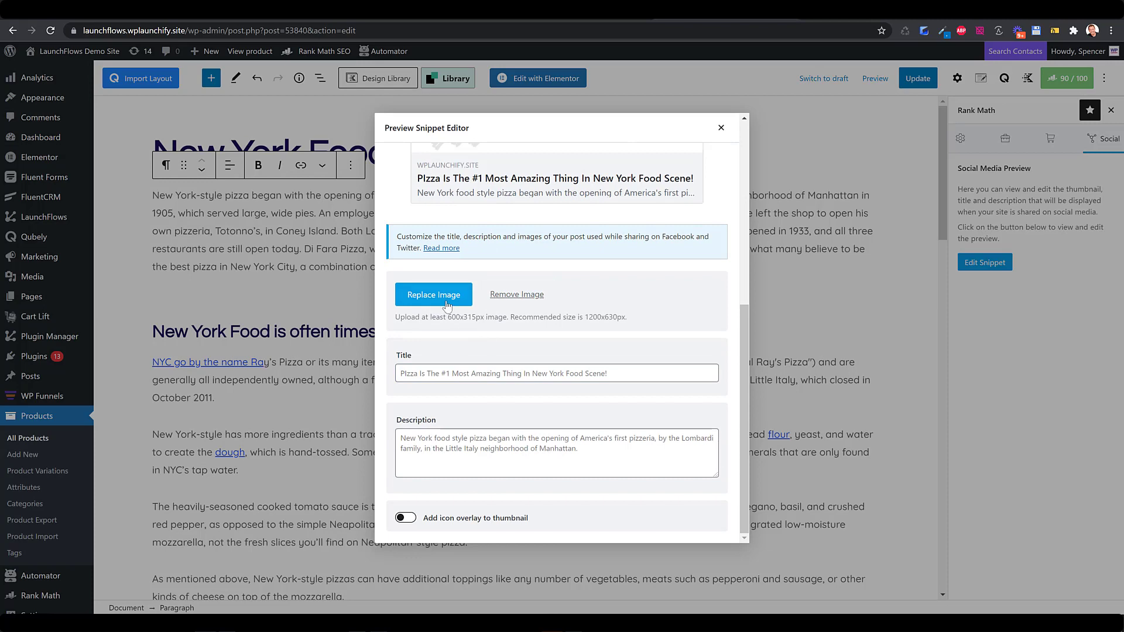
scroll(530, 277, up, 5)
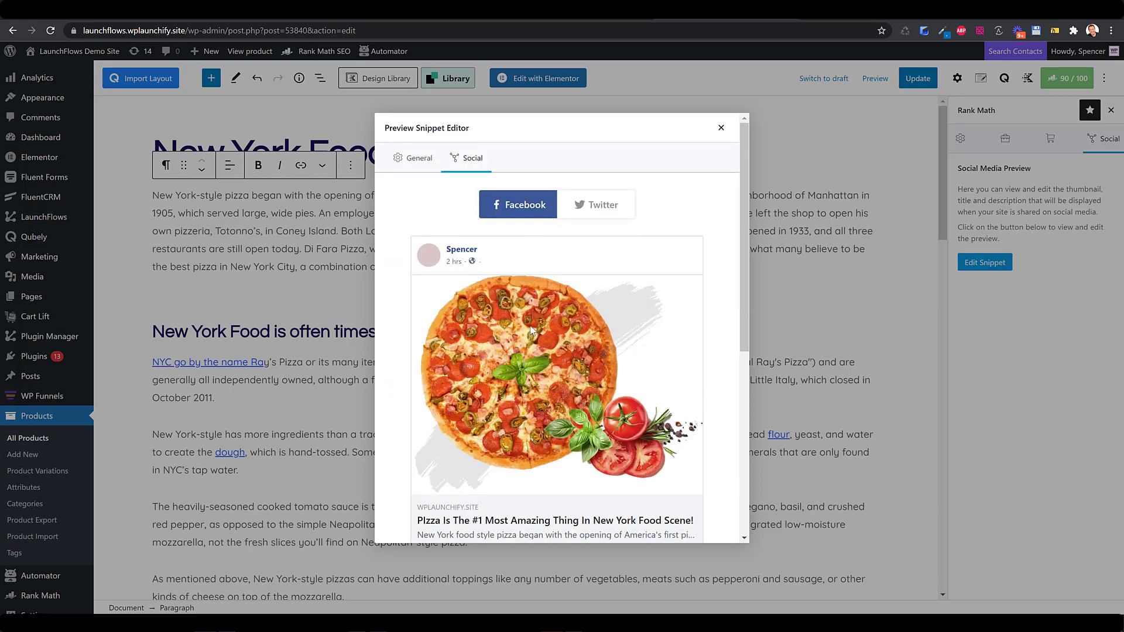
scroll(531, 330, down, 5)
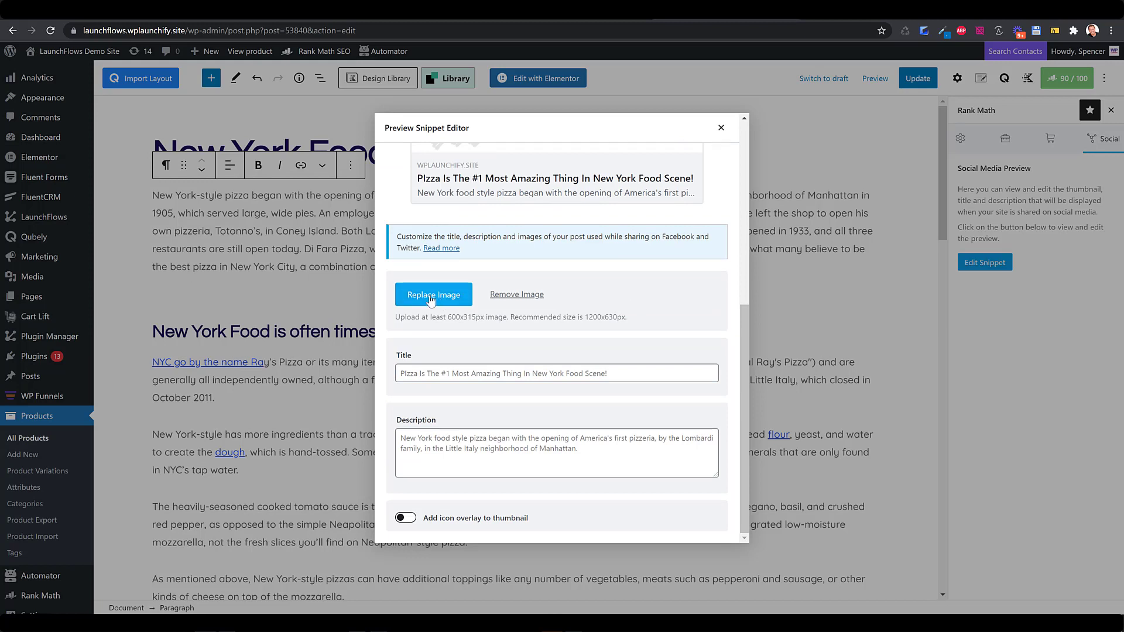
click(721, 128)
Look through the paragraph block settings, switch to the product settings and expand the product image section to check the featured picture.
click(948, 78)
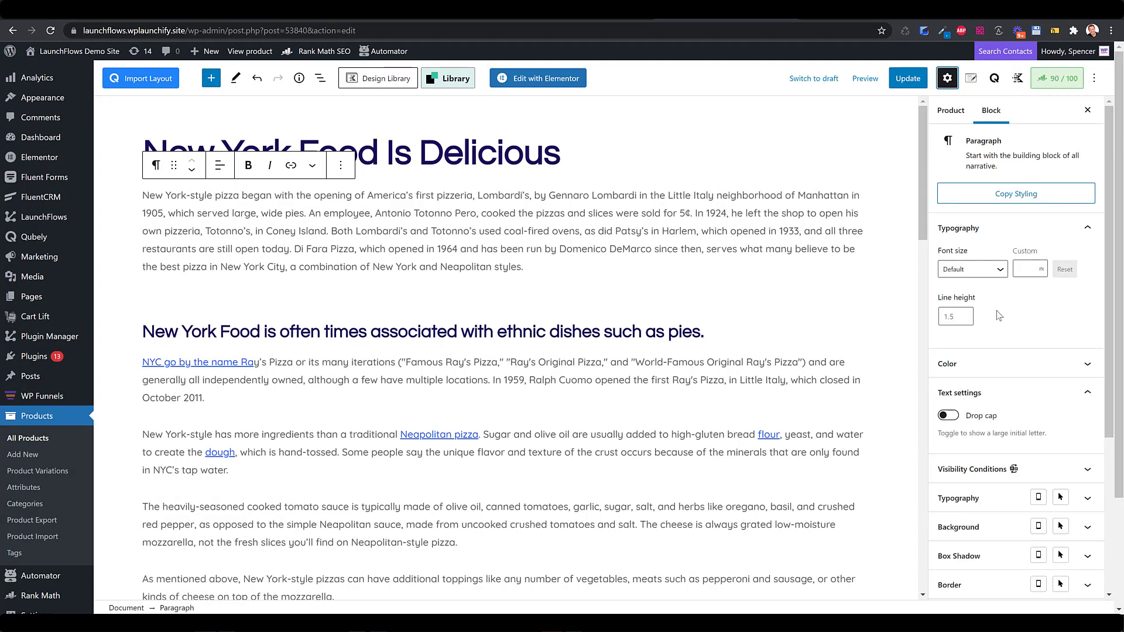
scroll(1000, 346, down, 5)
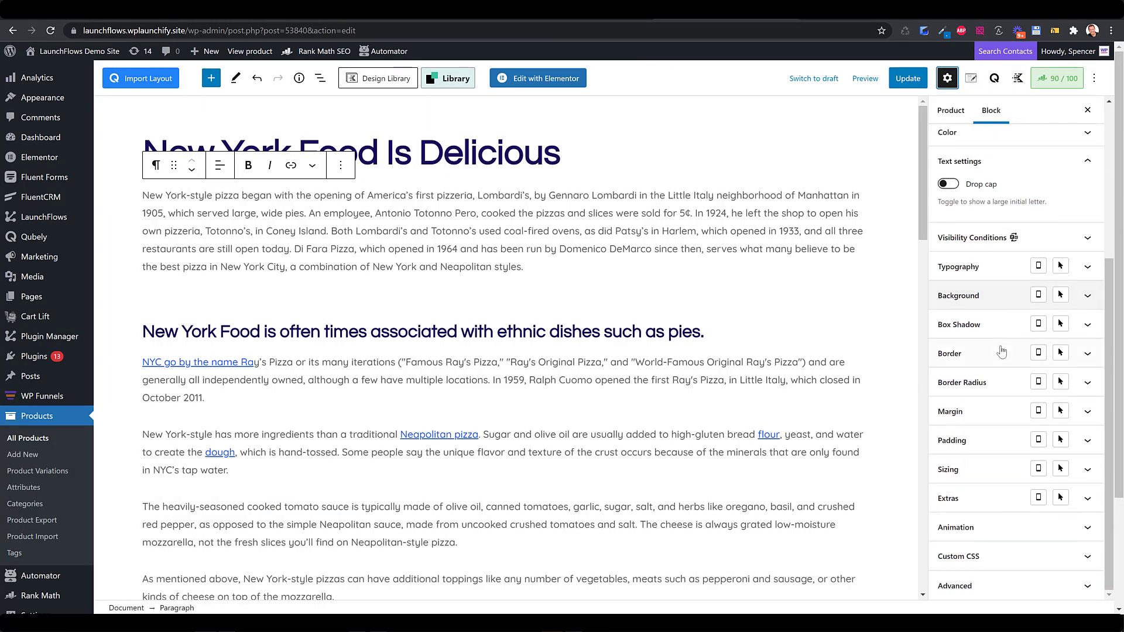
scroll(1002, 350, up, 3)
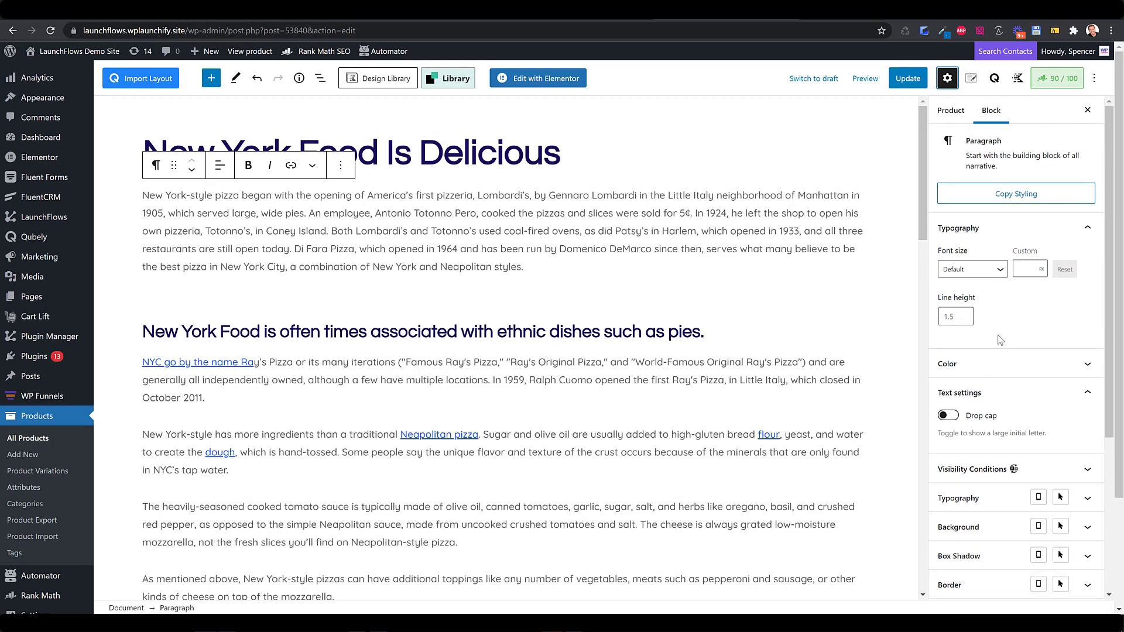
scroll(1005, 376, down, 3)
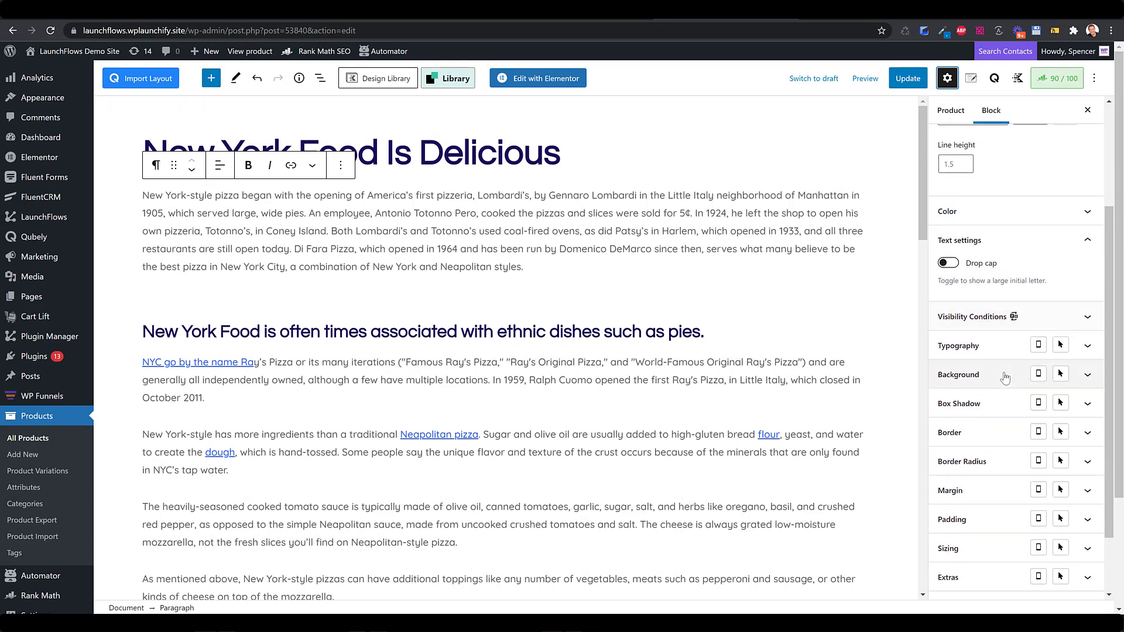
scroll(1003, 363, up, 3)
click(957, 119)
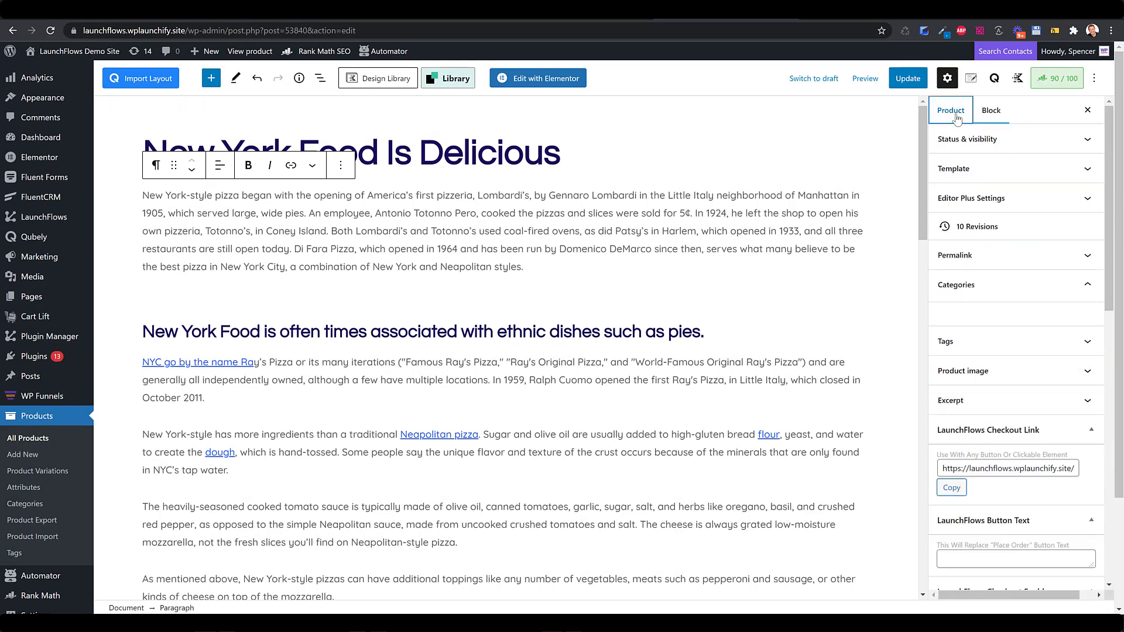
click(993, 382)
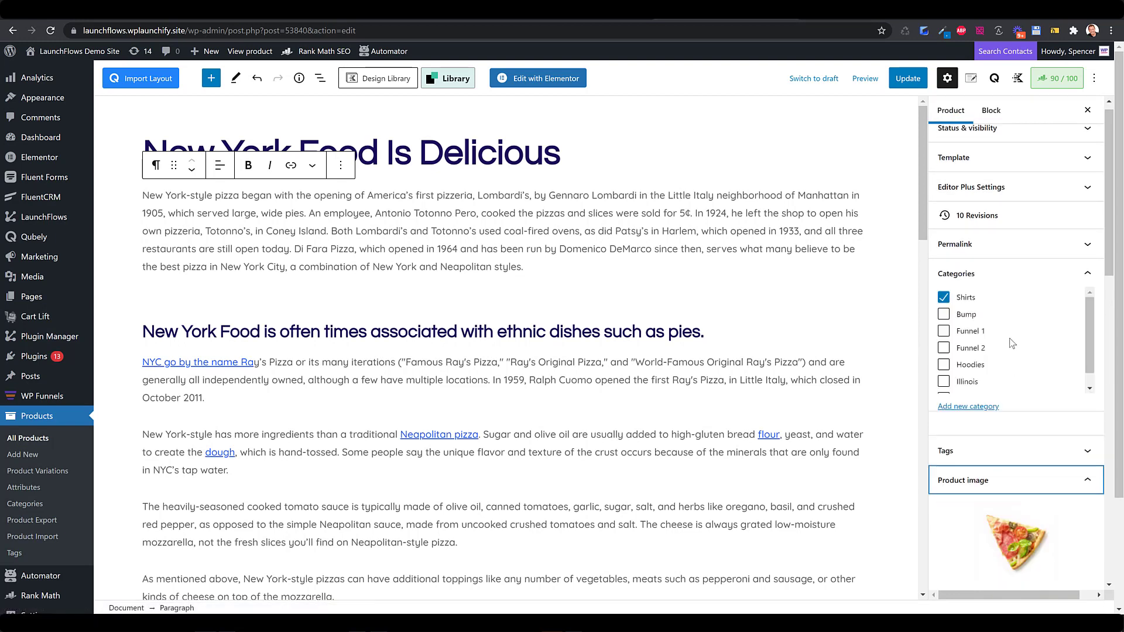
Reopen the snippet editor from Rank Math's social settings and review the general search preview with its title, permalink and description.
click(1061, 78)
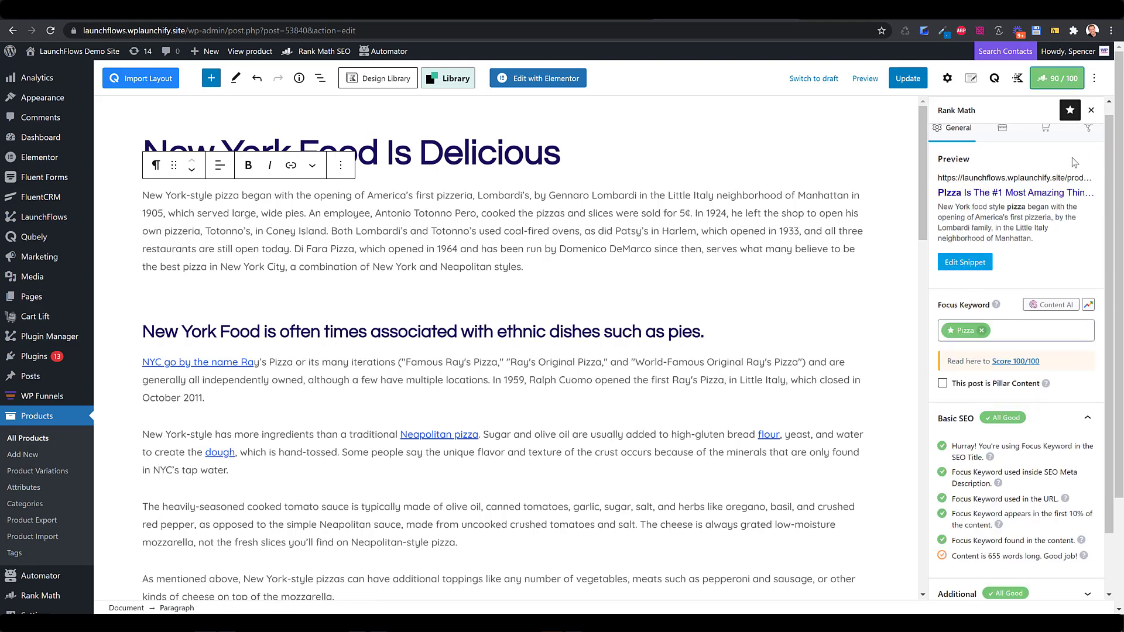
click(1088, 127)
click(965, 263)
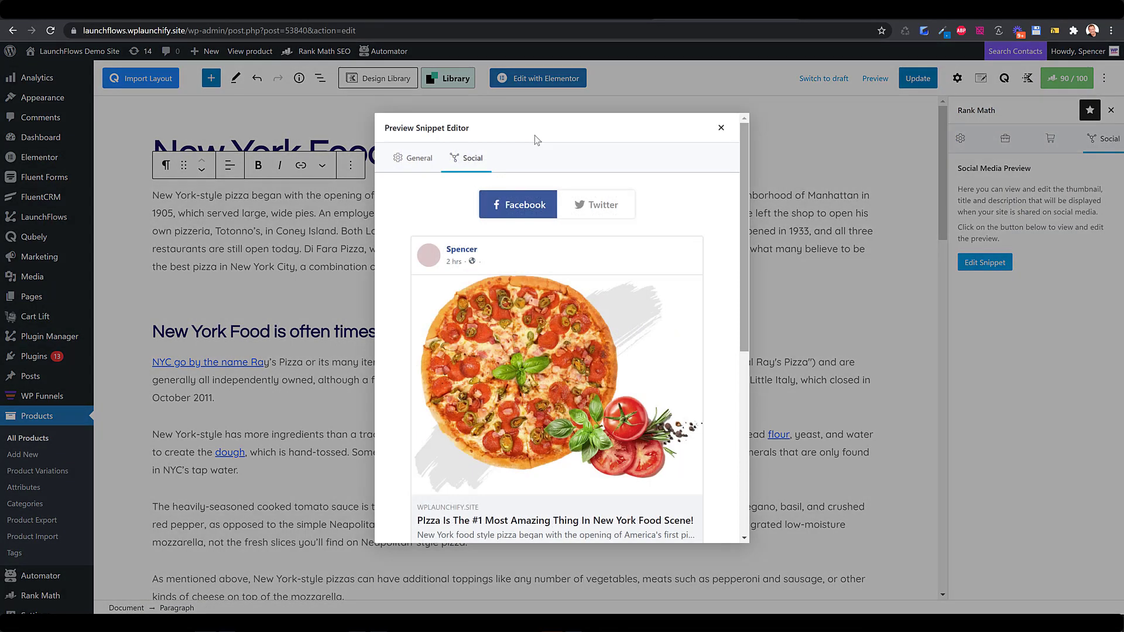
click(419, 159)
scroll(500, 284, down, 1)
scroll(501, 287, up, 1)
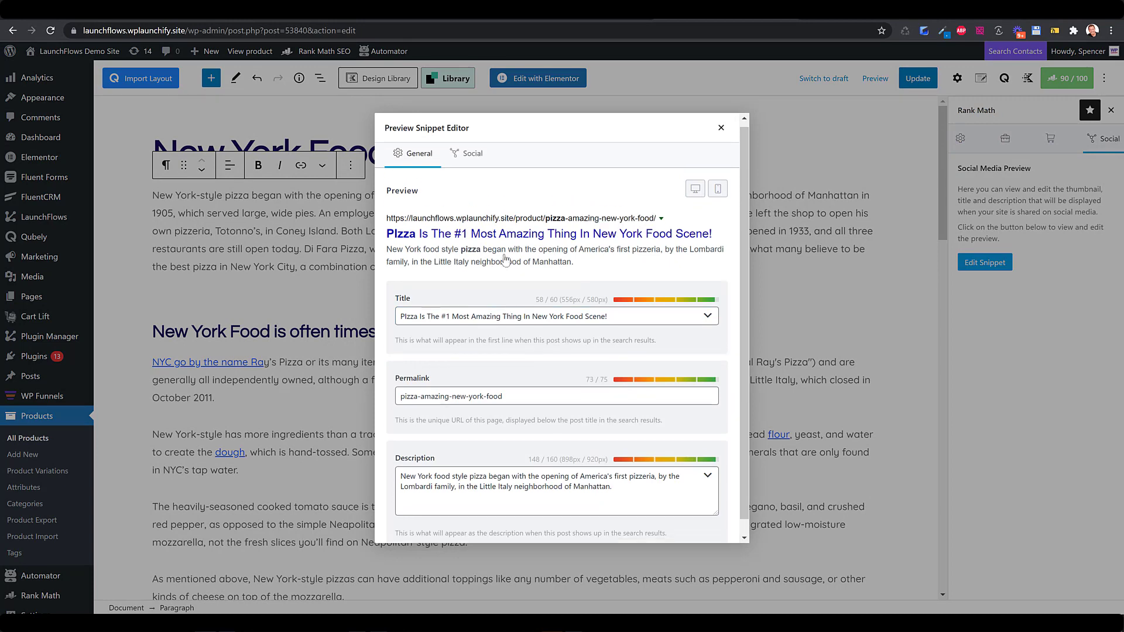
scroll(493, 229, down, 1)
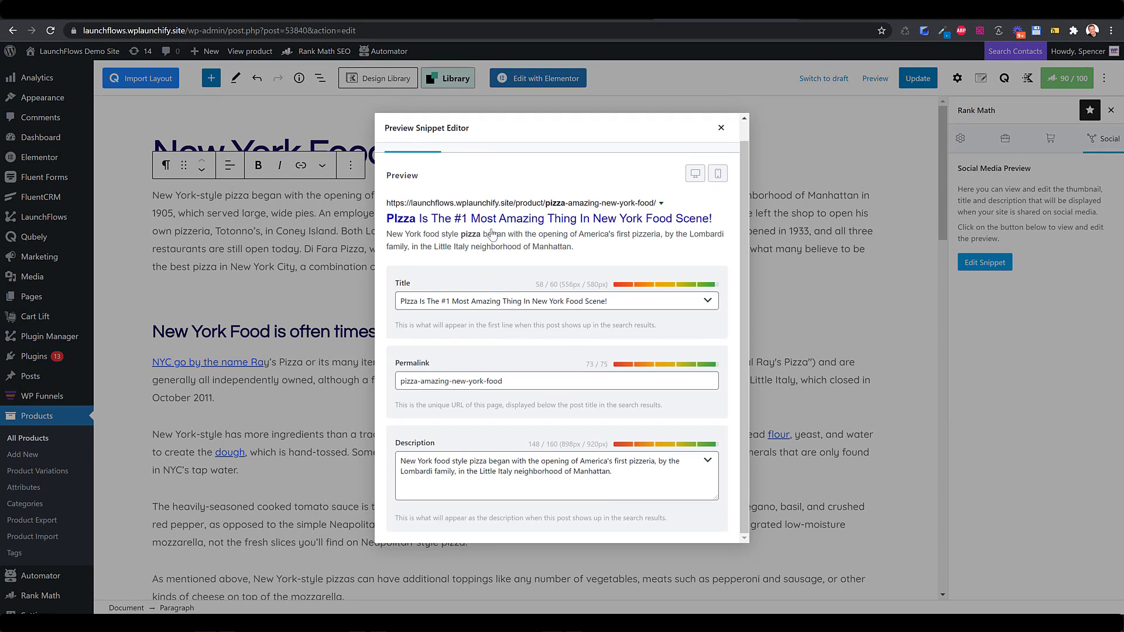
scroll(504, 222, up, 2)
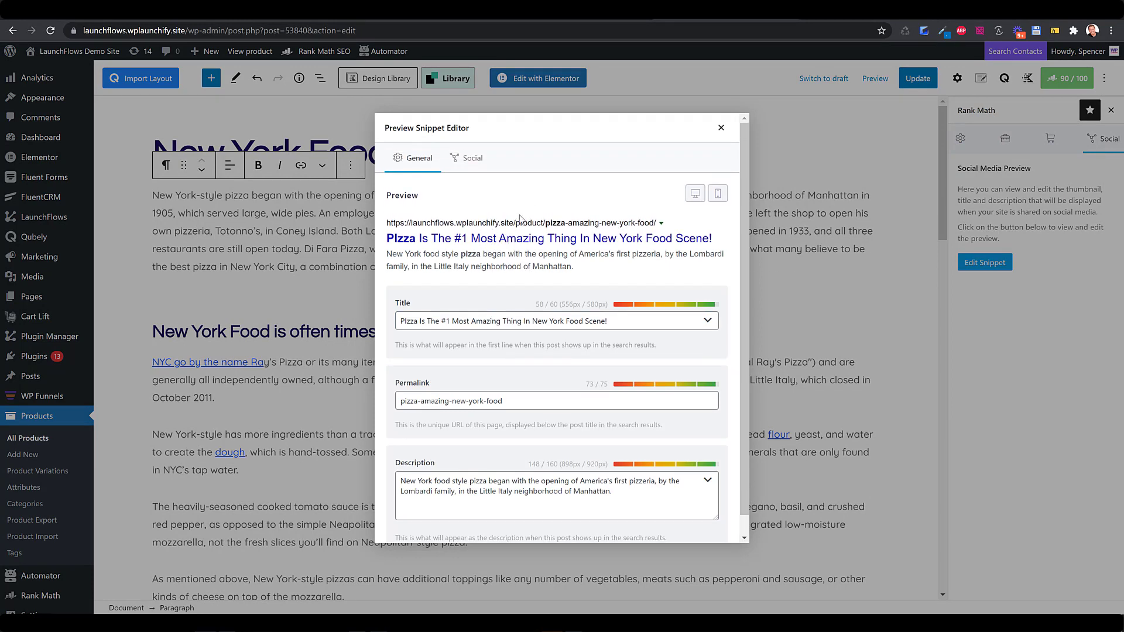
Return to the snippet editor's social preview and examine the Facebook image, title, description and thumbnail icon overlay options.
click(466, 161)
scroll(553, 255, down, 3)
scroll(554, 258, up, 3)
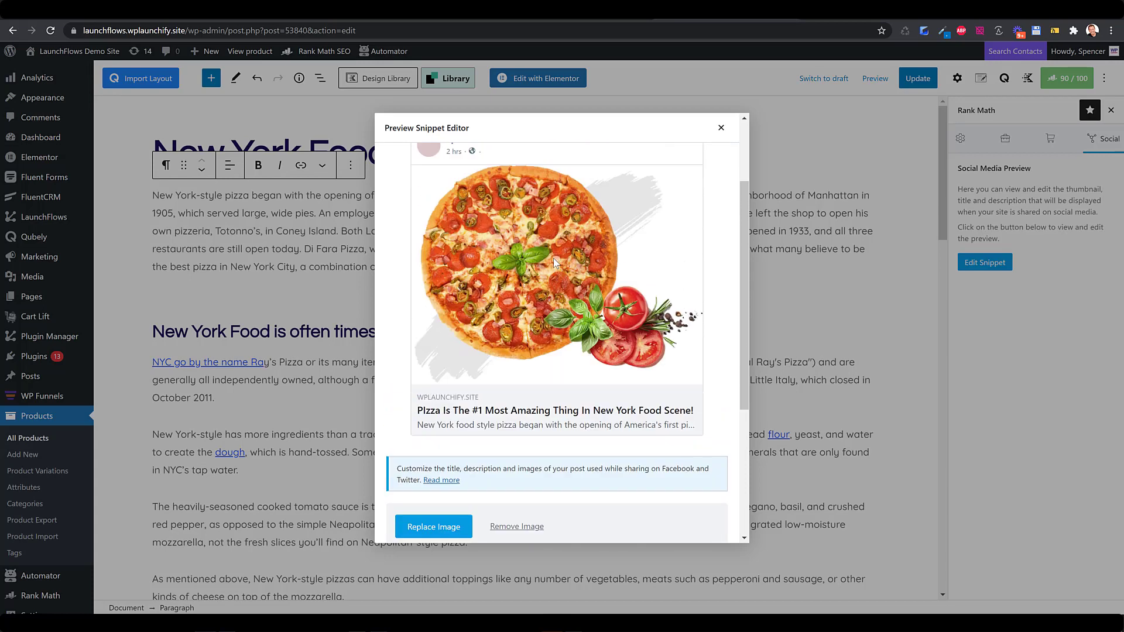
scroll(606, 296, down, 5)
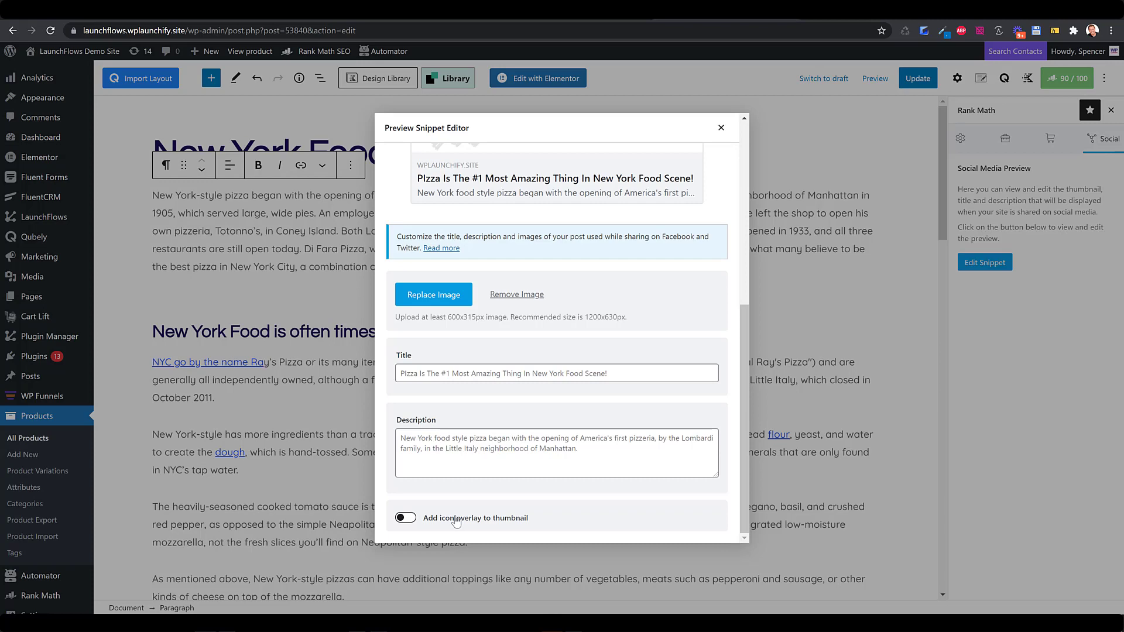
click(517, 448)
scroll(656, 300, up, 6)
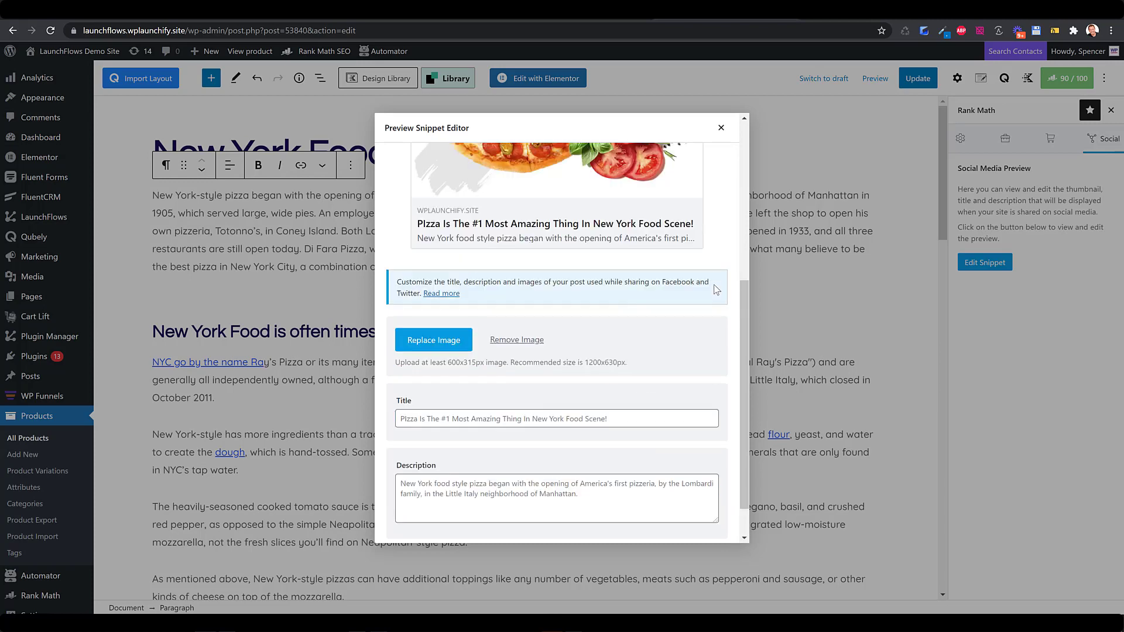
Review the Twitter card preview with its Facebook data and card type options, and close the snippet editor.
click(582, 208)
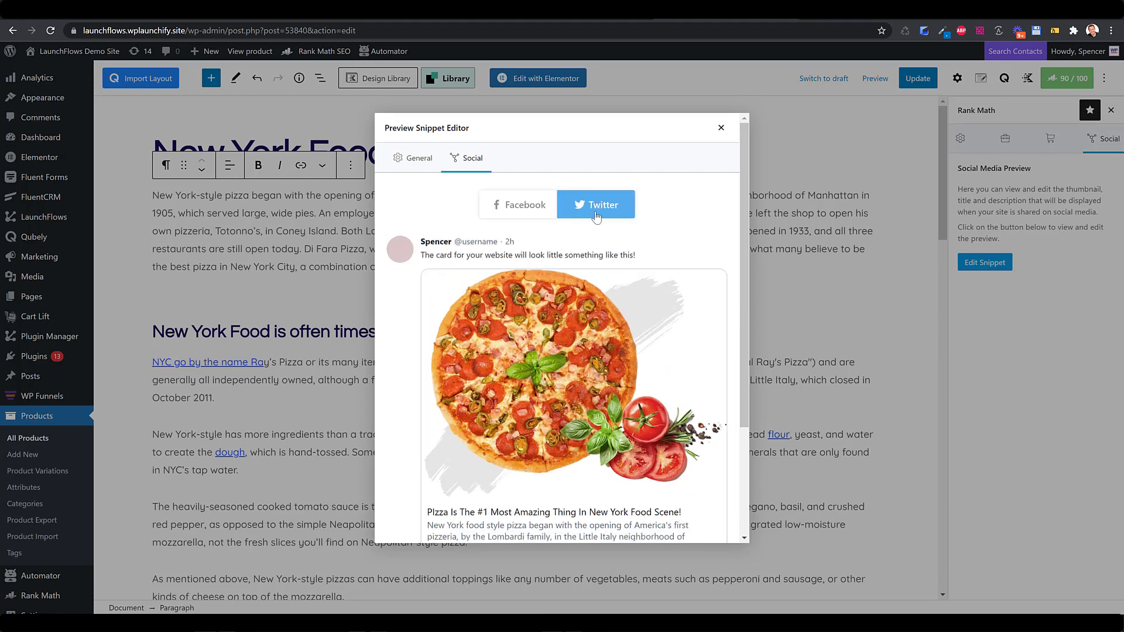
click(522, 209)
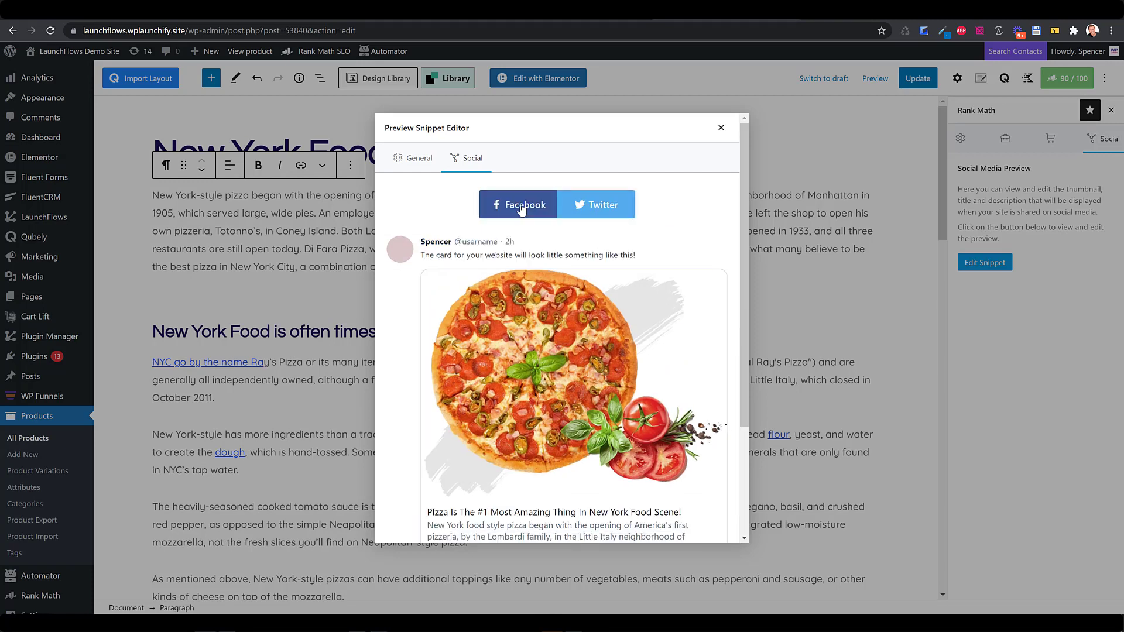
click(597, 207)
scroll(589, 286, down, 3)
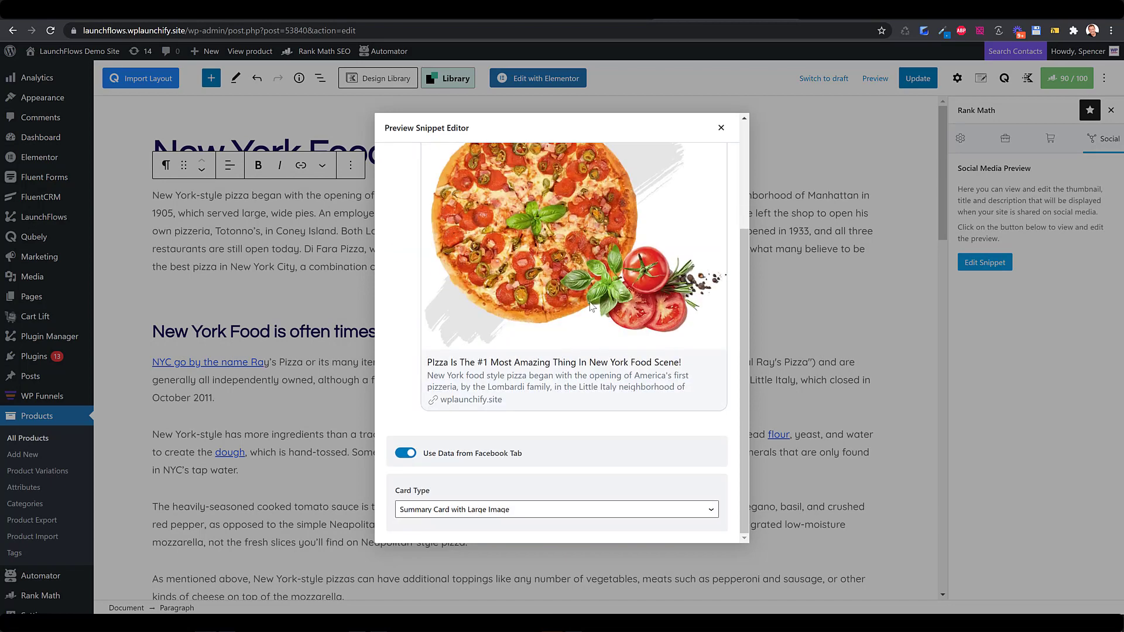
scroll(601, 327, up, 3)
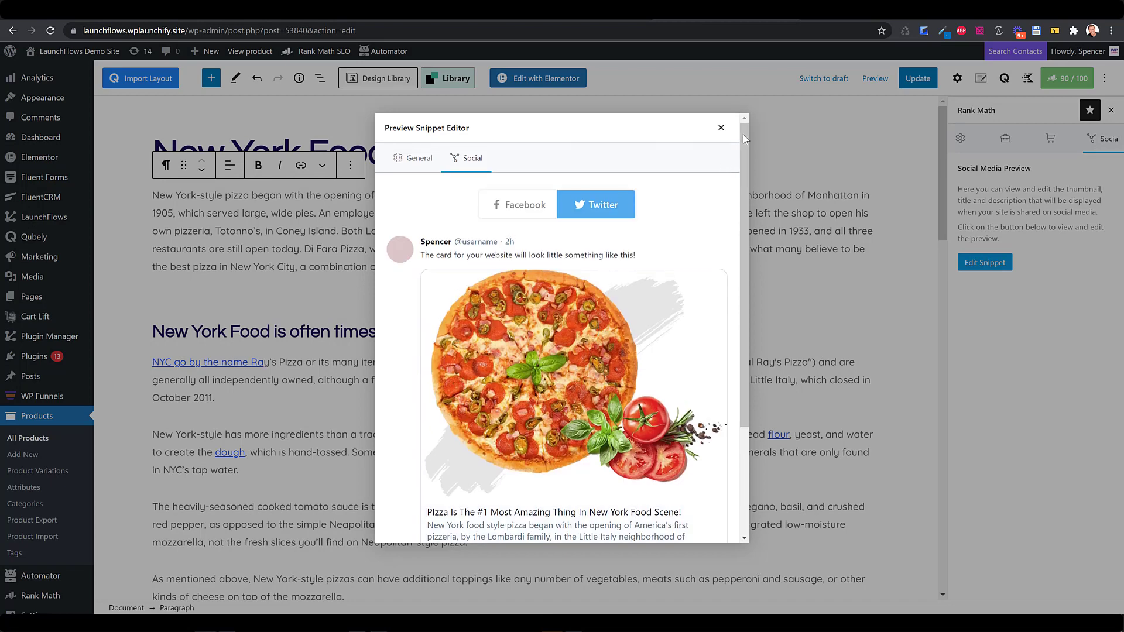
click(721, 128)
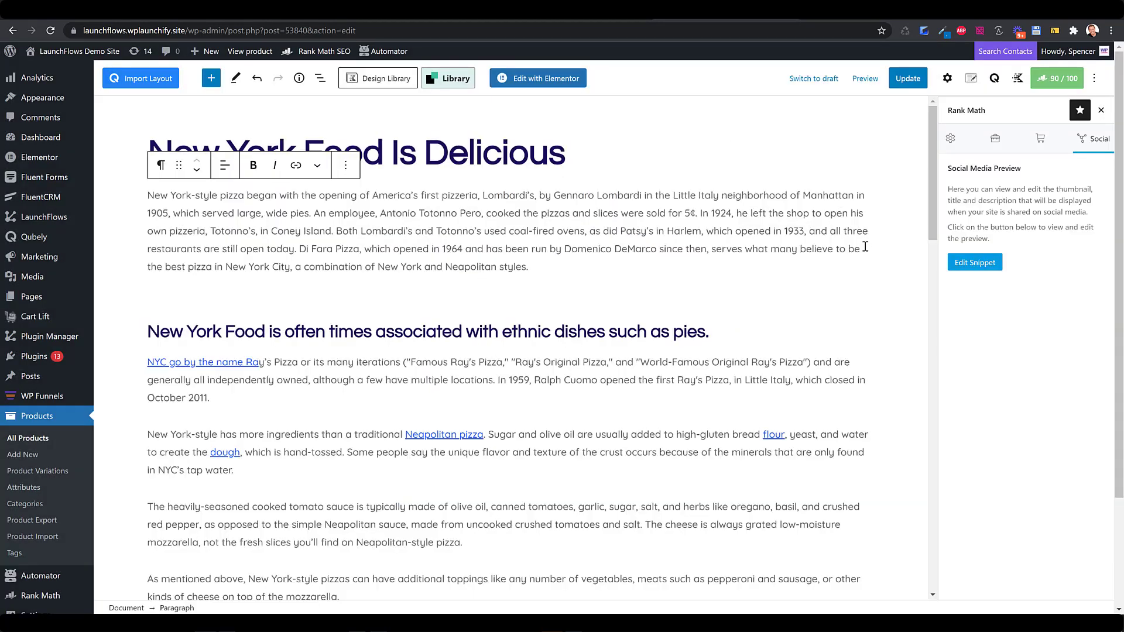